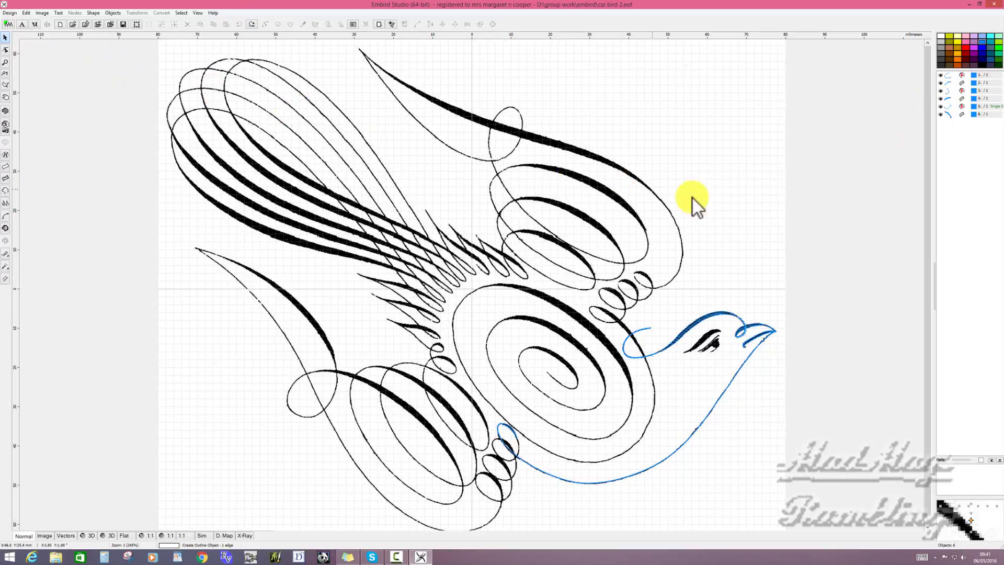
# - Change the bird's breast outline from a sample stitch to Sketch, apply it and generate its stitches
pyautogui.moveTo(954, 106)
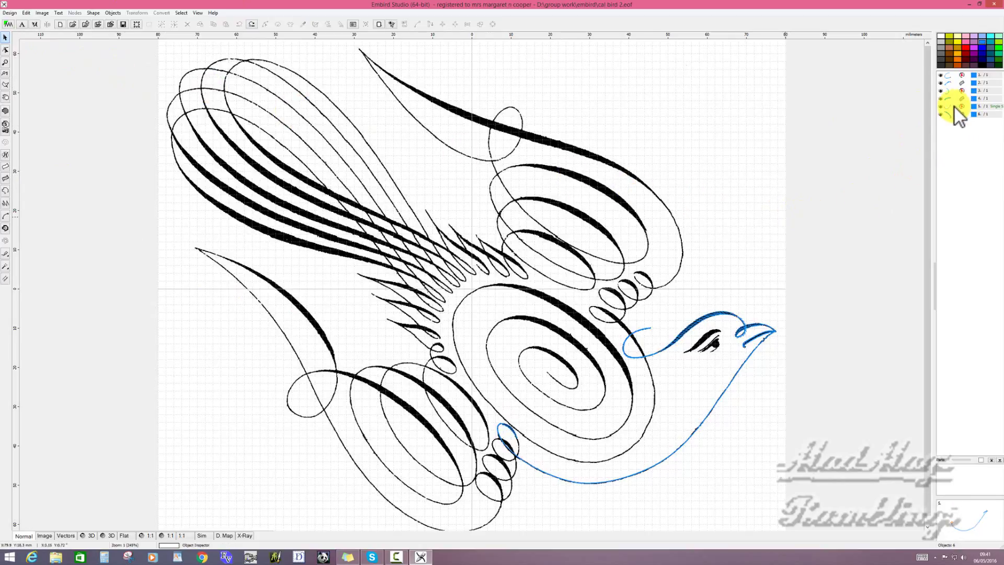
pyautogui.click(950, 108)
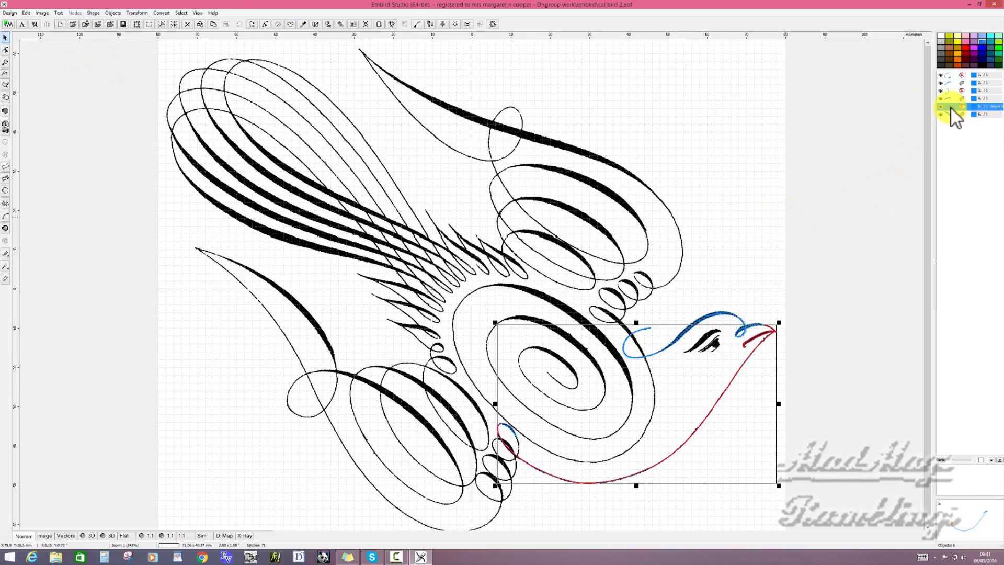
pyautogui.rightClick(951, 109)
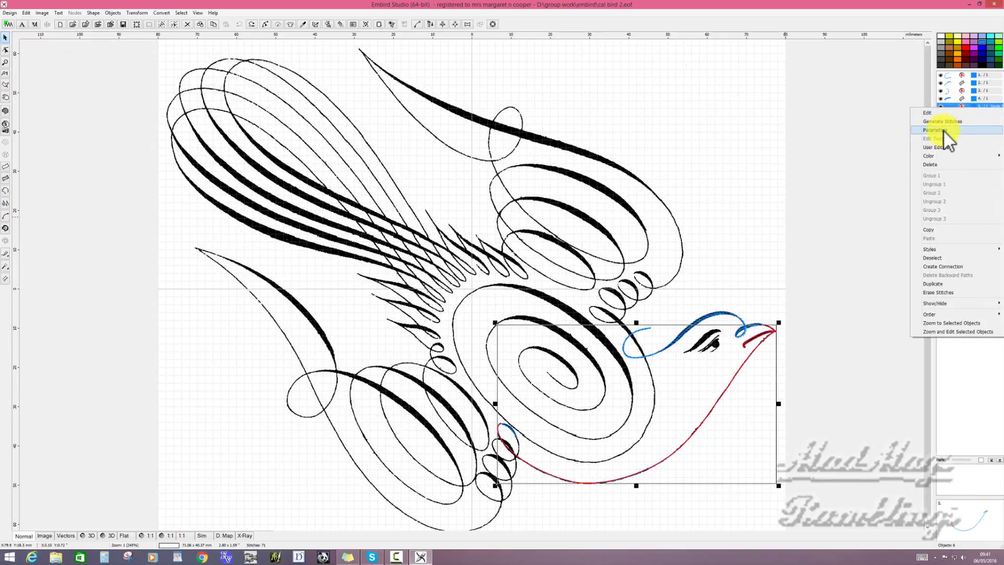
pyautogui.click(942, 130)
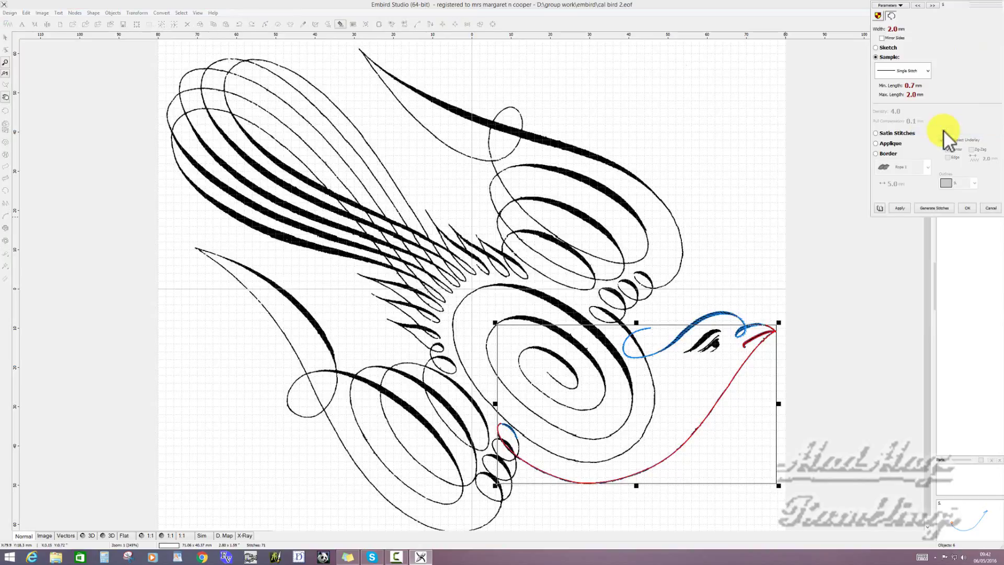
pyautogui.click(876, 49)
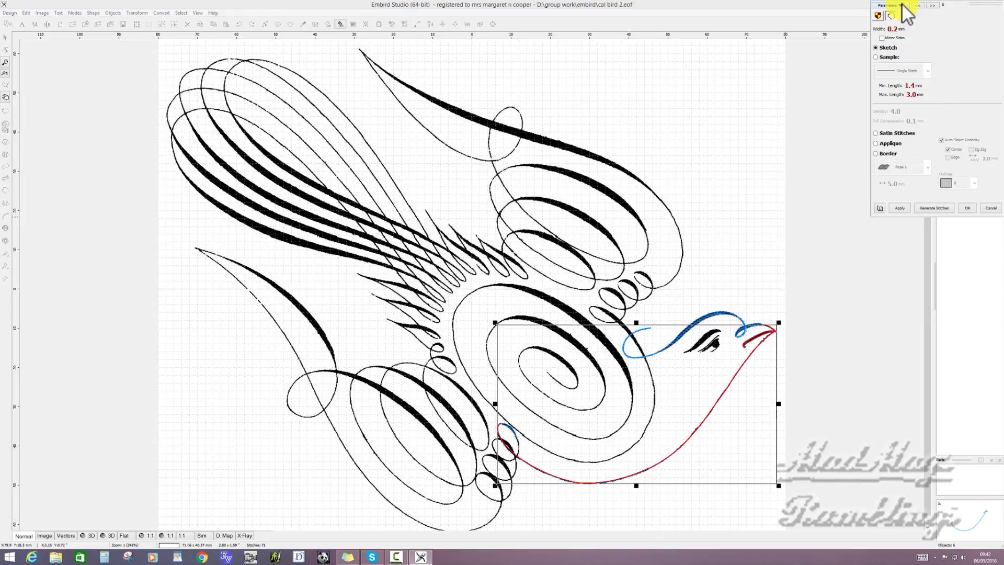
pyautogui.click(903, 6)
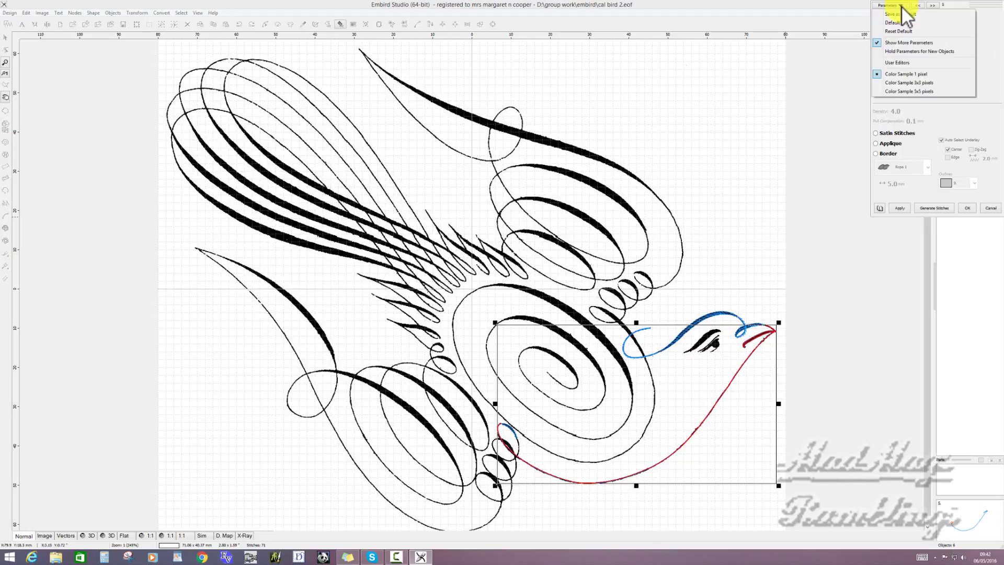
pyautogui.click(881, 51)
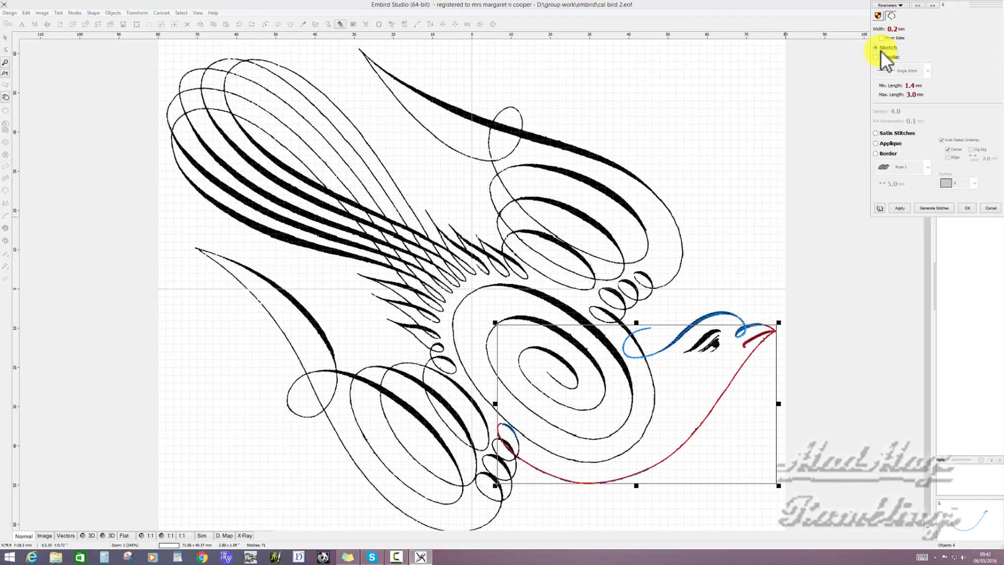
pyautogui.click(902, 206)
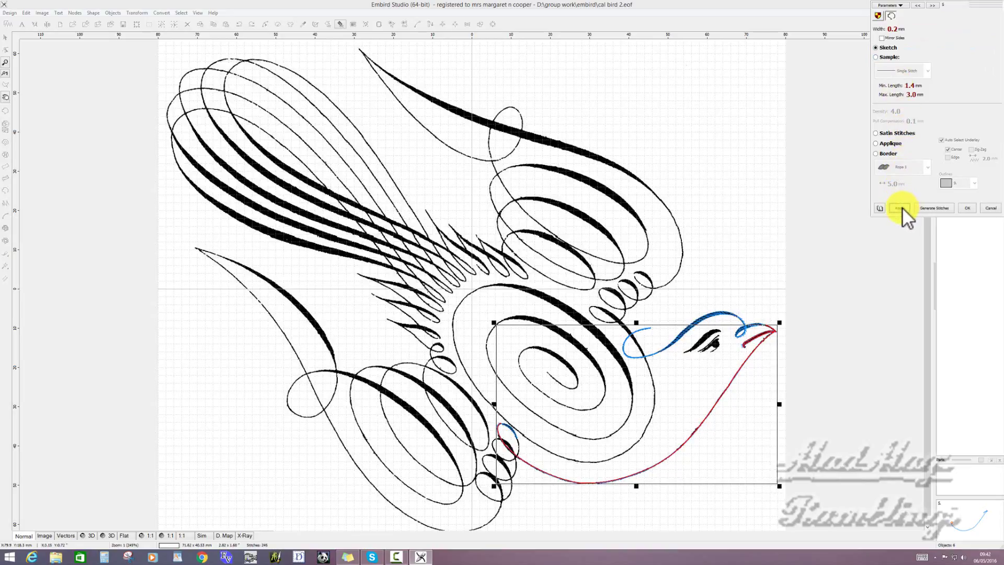
pyautogui.click(936, 209)
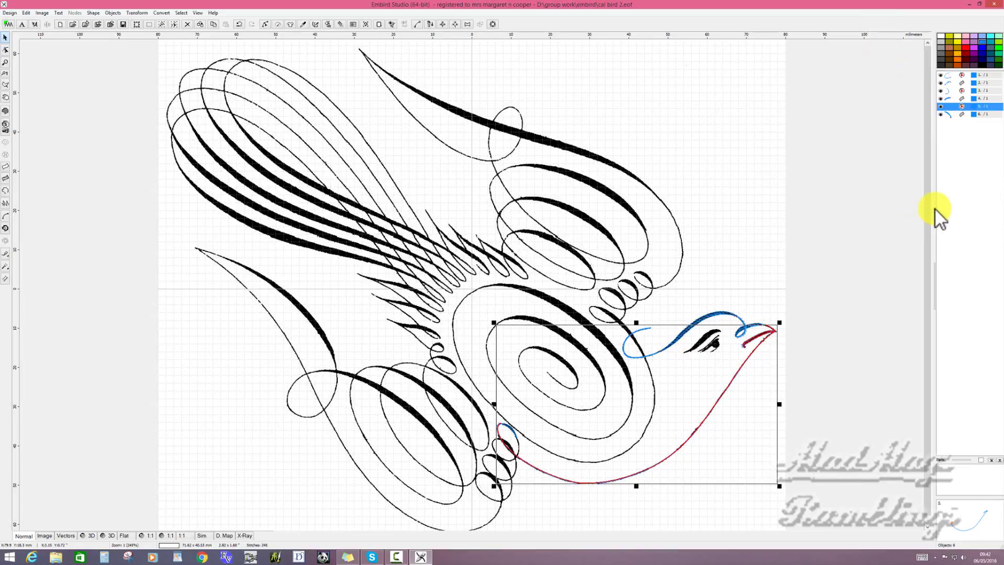
pyautogui.click(749, 250)
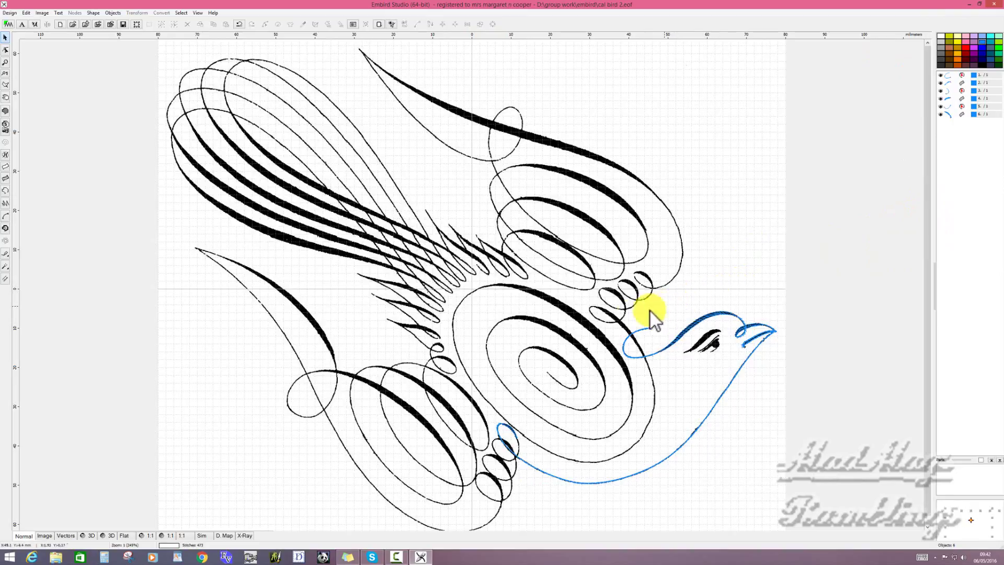
# - Start a single-edge outline object and place its nodes along the thin lower curve of the second small loop under the breast
pyautogui.click(5, 190)
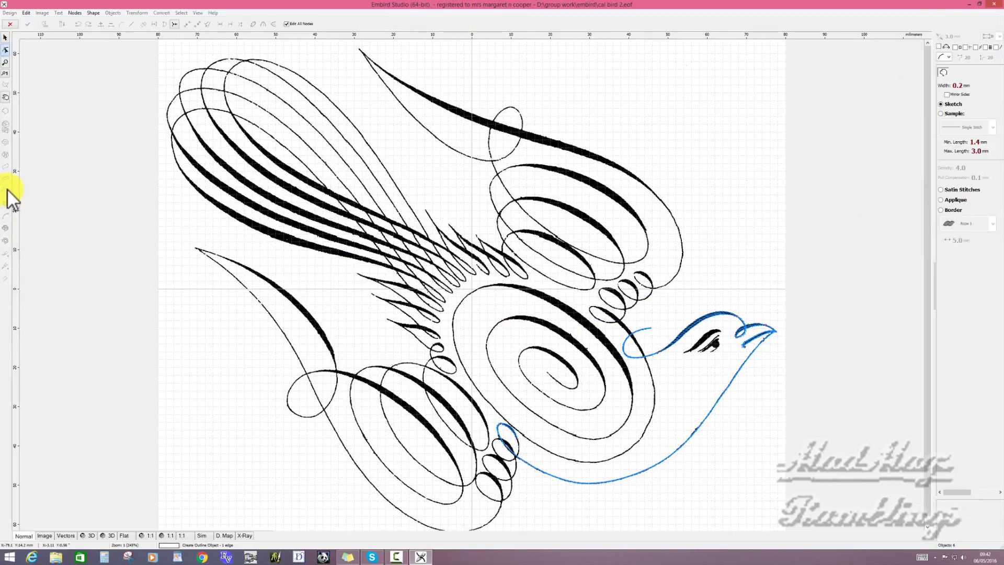
pyautogui.click(479, 413)
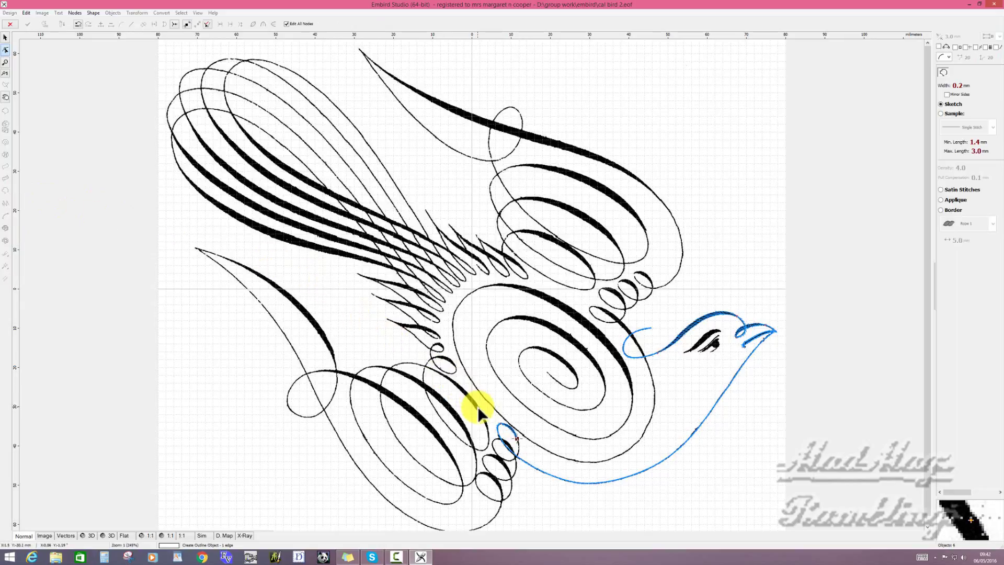
pyautogui.click(497, 454)
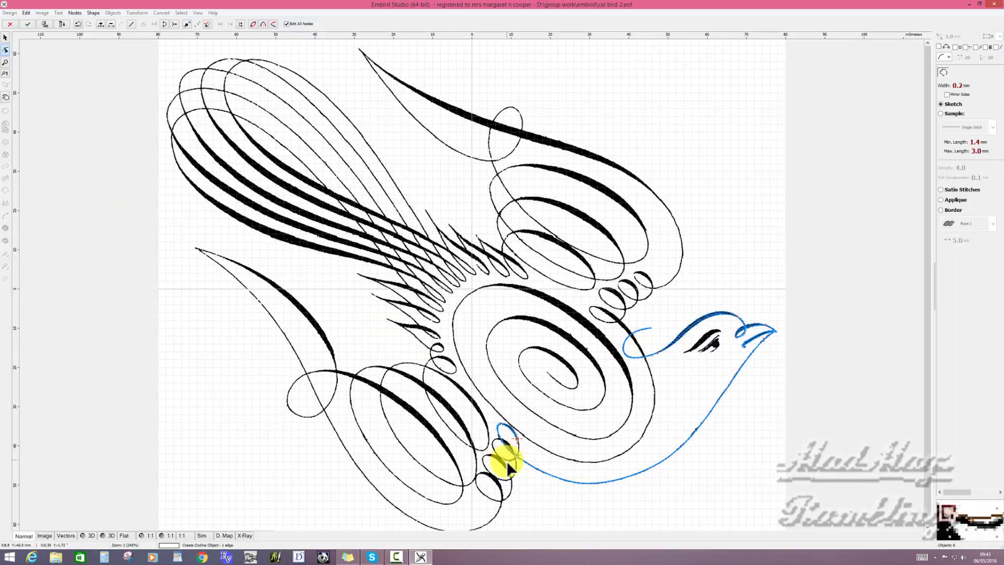
pyautogui.scroll(1, 507, 460)
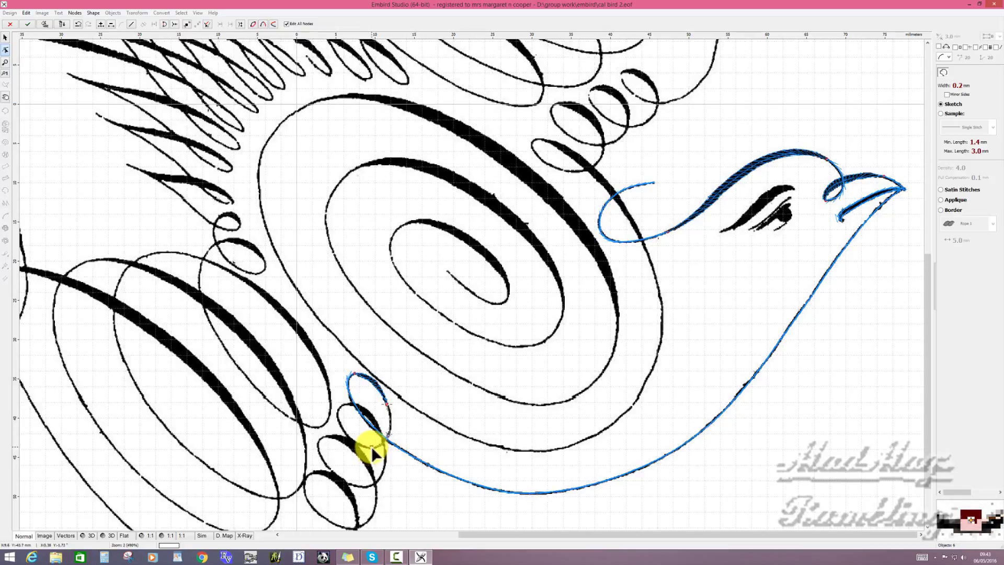
pyautogui.click(371, 447)
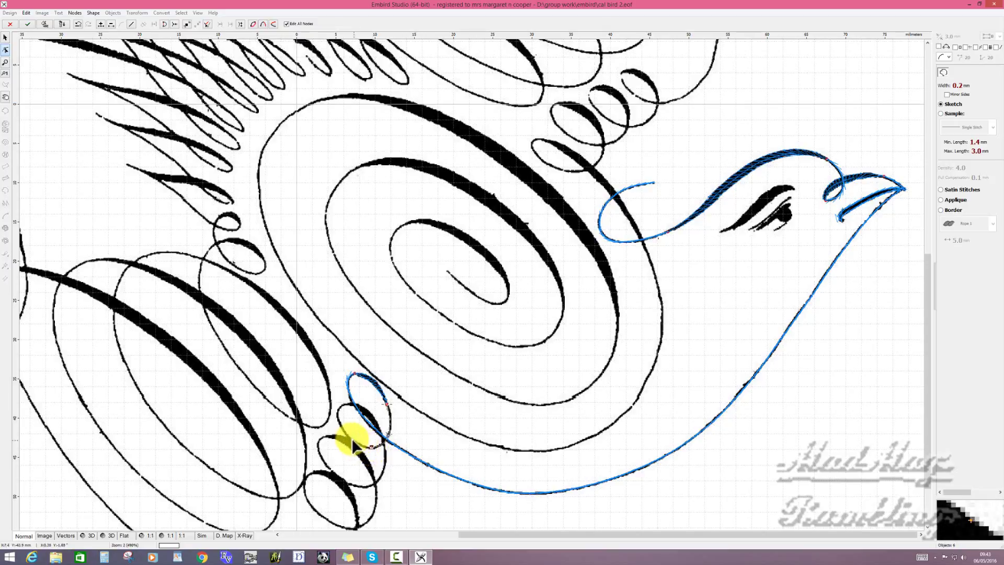
pyautogui.click(340, 404)
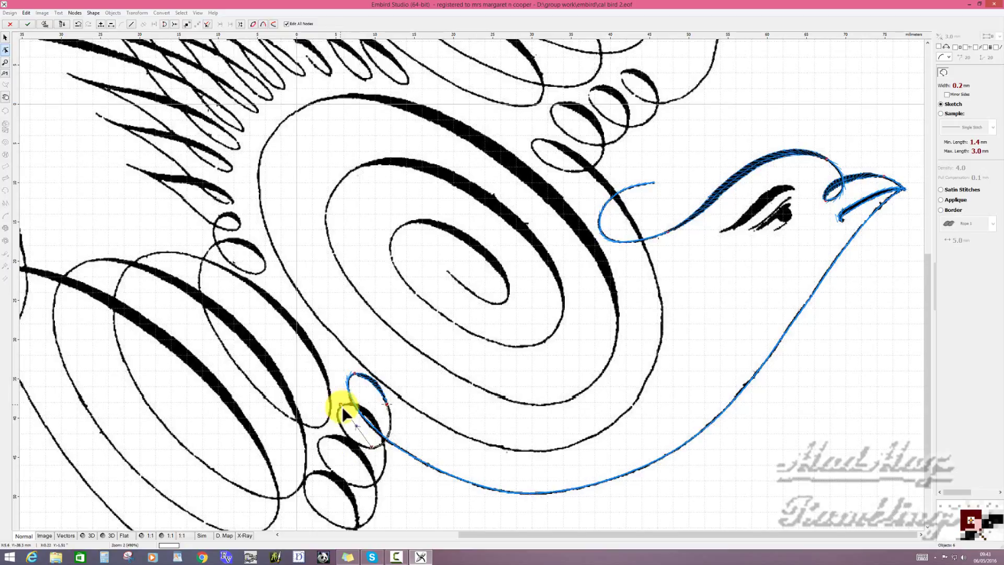
# - Bend the new outline onto the loop's thin curve, fine-tune its end node and generate its stitches
pyautogui.click(357, 425)
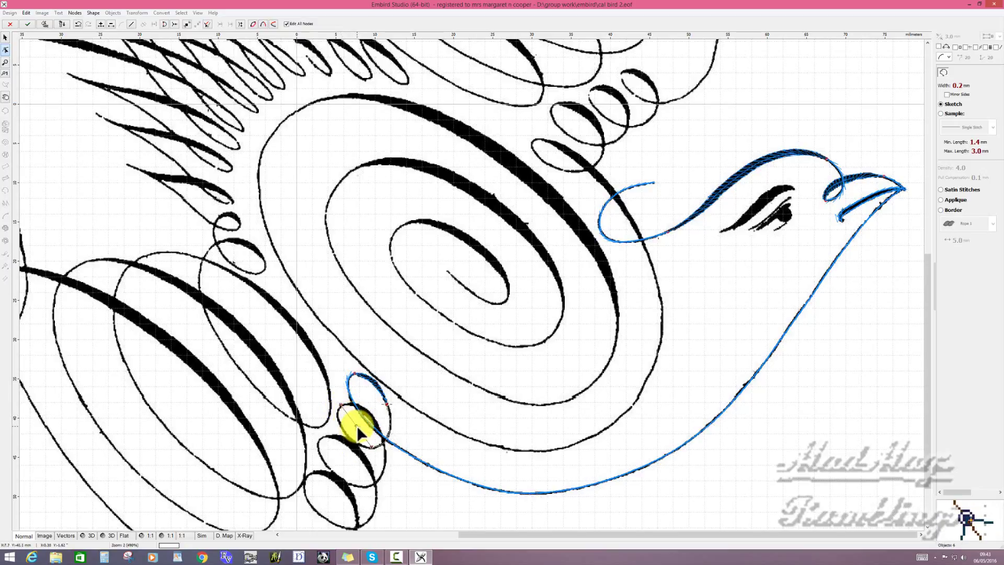
pyautogui.moveTo(357, 425); pyautogui.dragTo(338, 410)
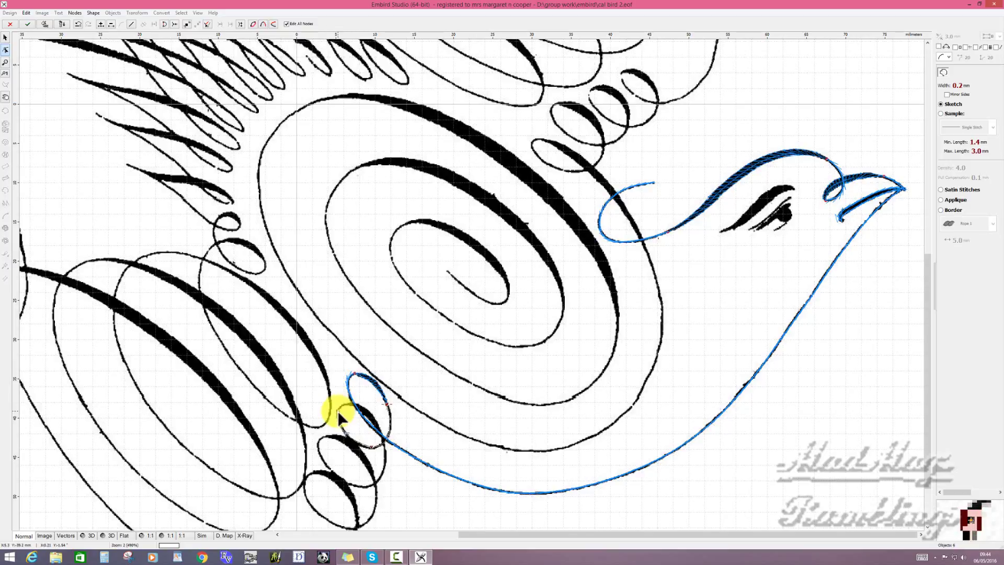
pyautogui.moveTo(337, 410); pyautogui.dragTo(340, 413)
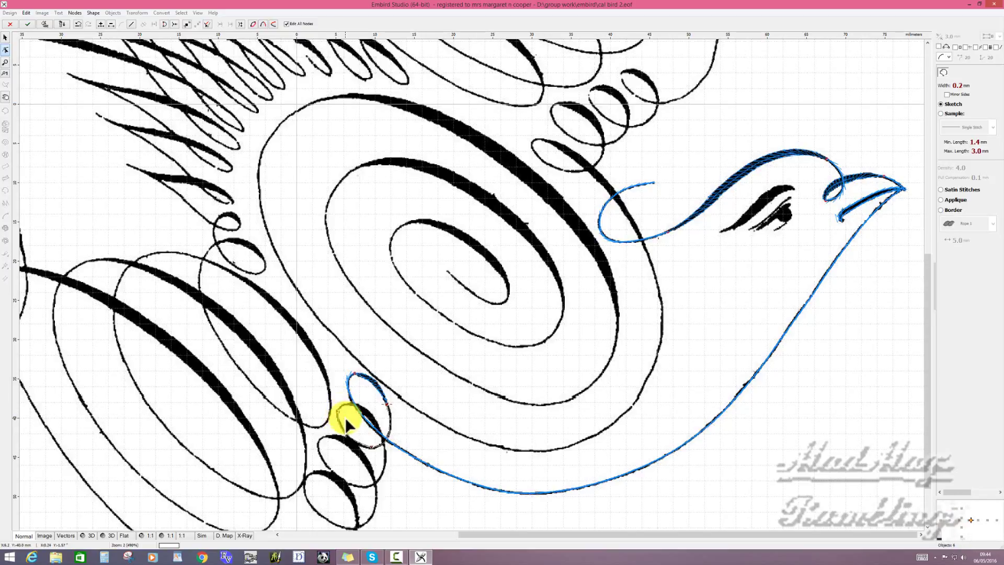
pyautogui.rightClick(347, 418)
pyautogui.click(375, 432)
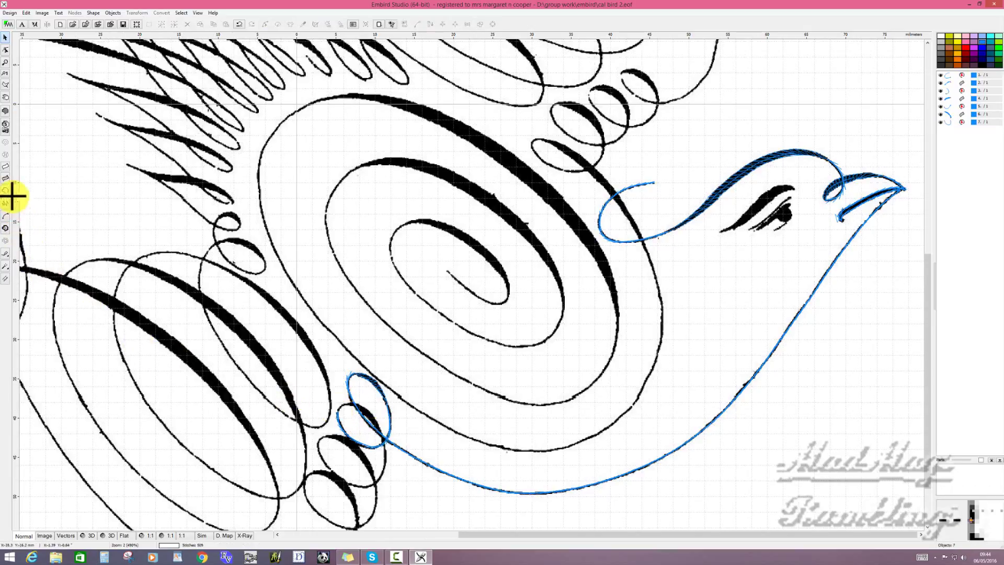
# - Start a two-edge column object over the second loop's thick stroke, about 0.94 mm wide at the start and 0.87 mm at the end
pyautogui.click(8, 167)
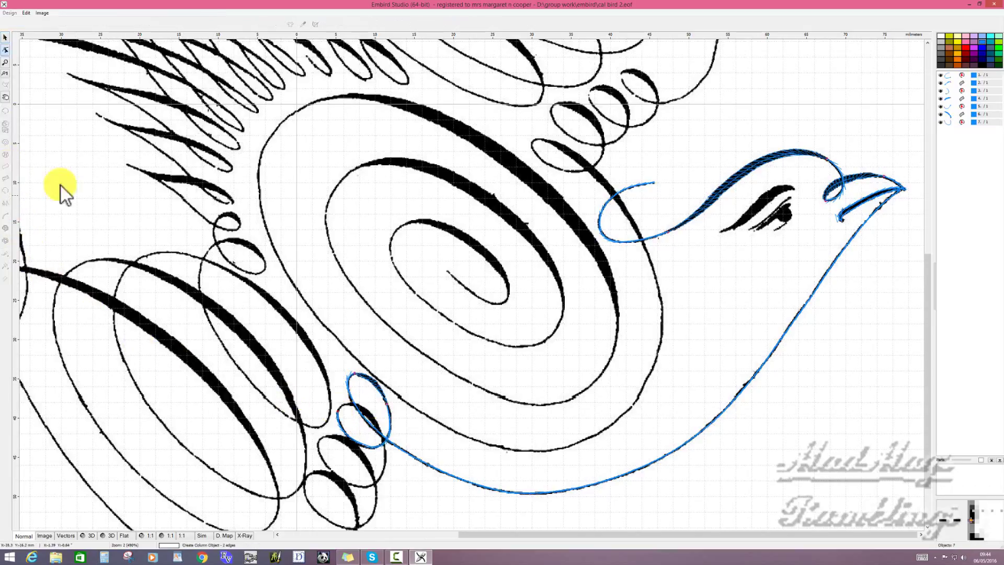
pyautogui.click(319, 363)
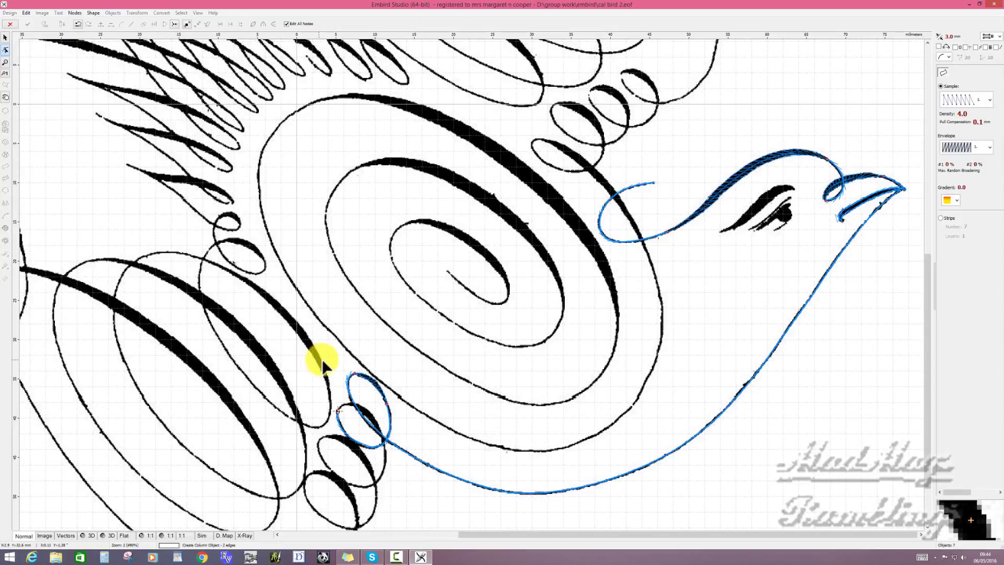
pyautogui.click(344, 410)
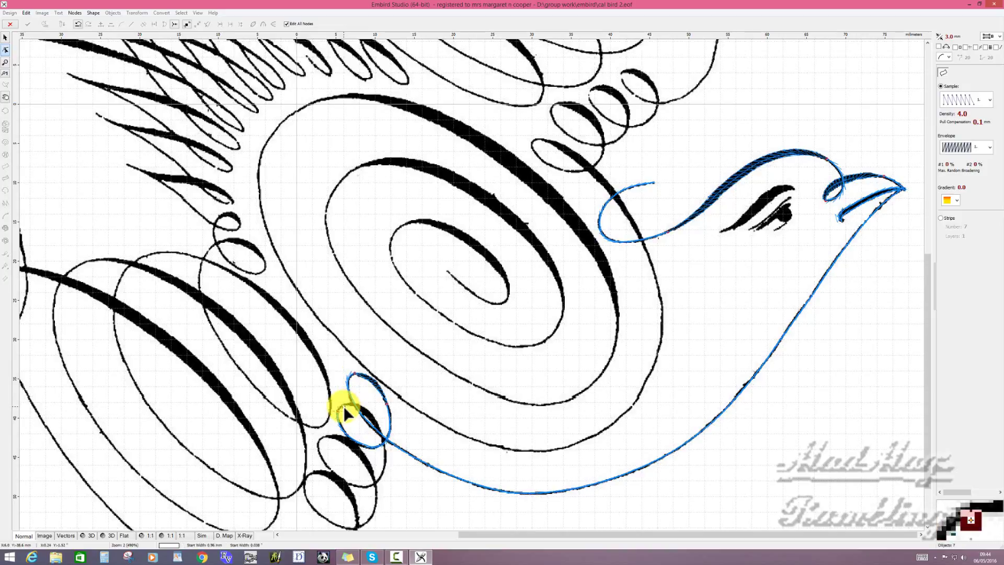
pyautogui.moveTo(343, 407); pyautogui.dragTo(348, 399)
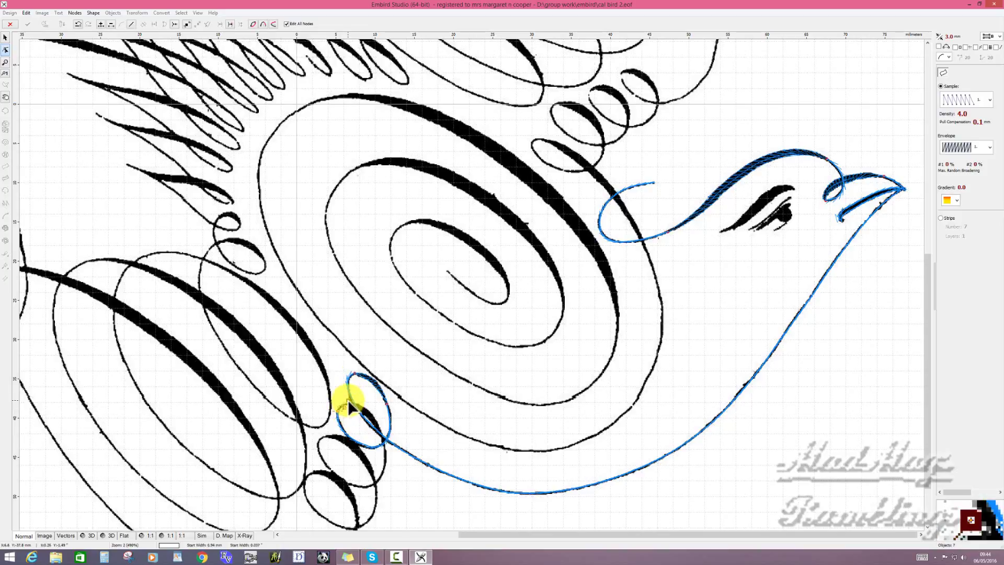
pyautogui.moveTo(352, 407); pyautogui.dragTo(382, 433)
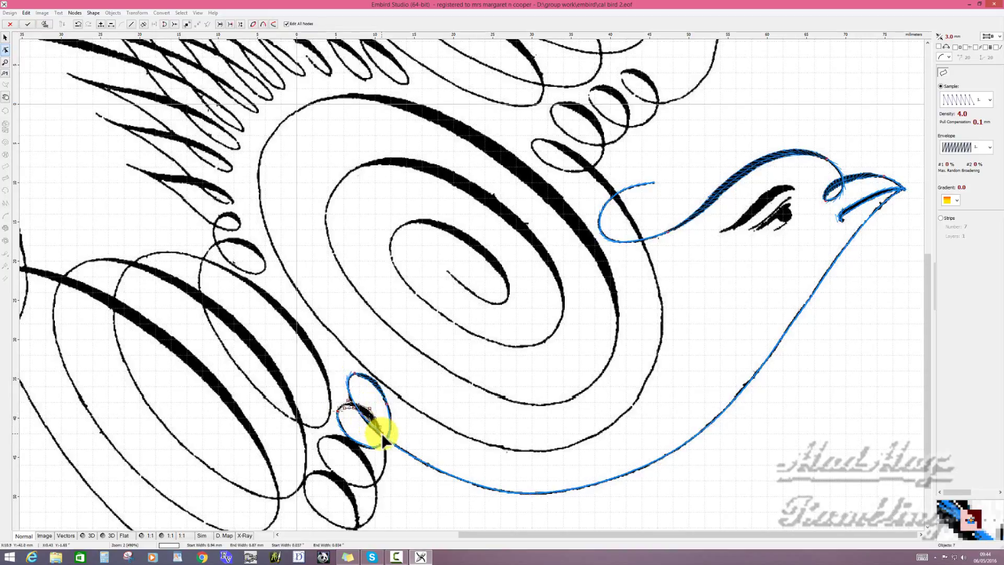
# - Move the column's starting nodes onto the edges of the thick stroke, narrowing its start width to about 0.56 mm
pyautogui.scroll(4, 381, 433)
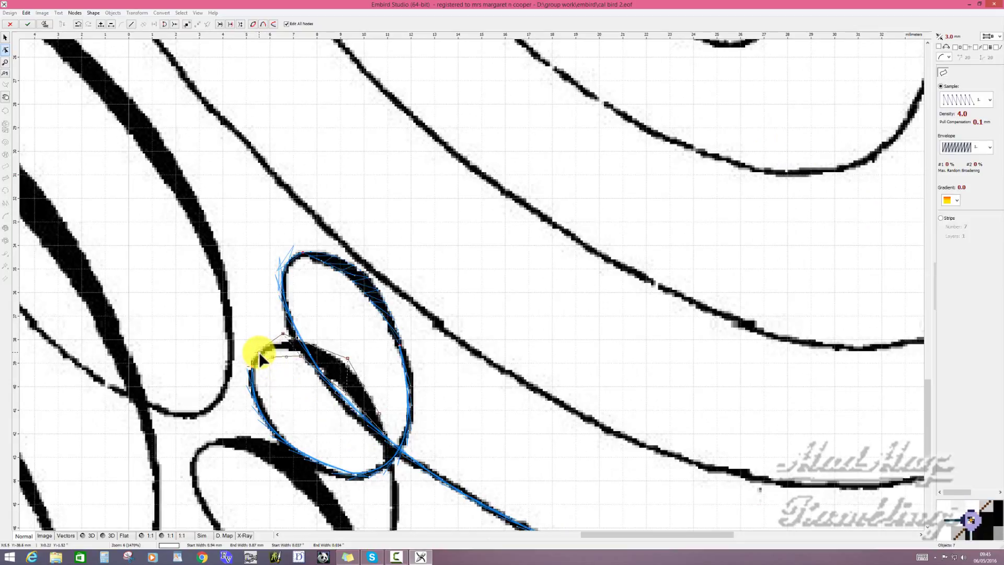
pyautogui.click(283, 335)
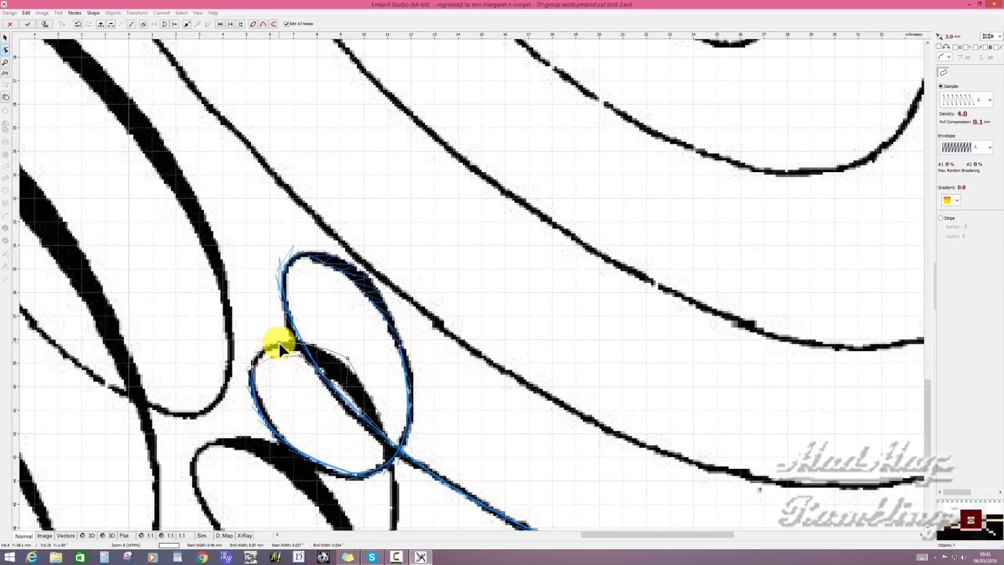
pyautogui.click(270, 357)
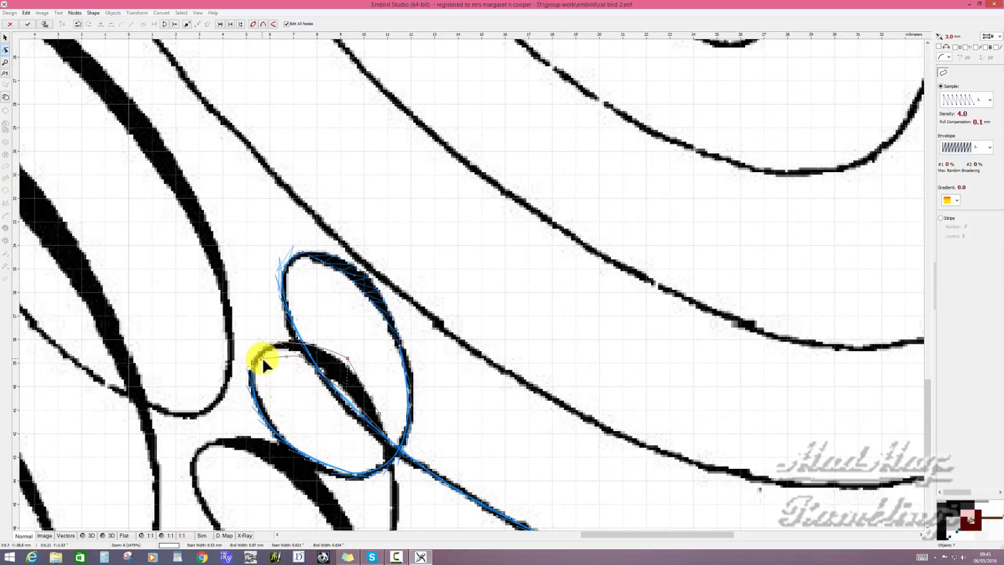
pyautogui.click(285, 355)
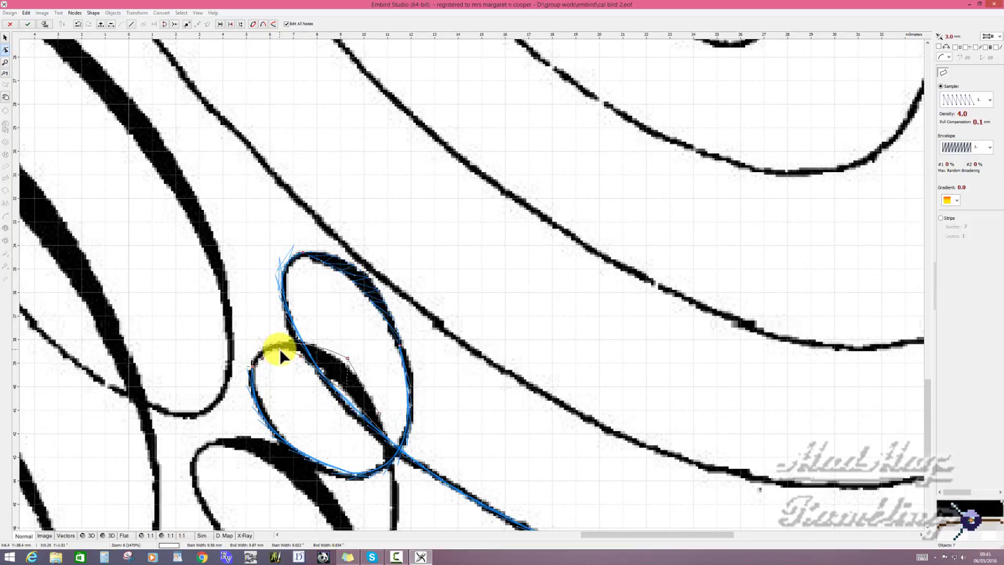
pyautogui.click(299, 355)
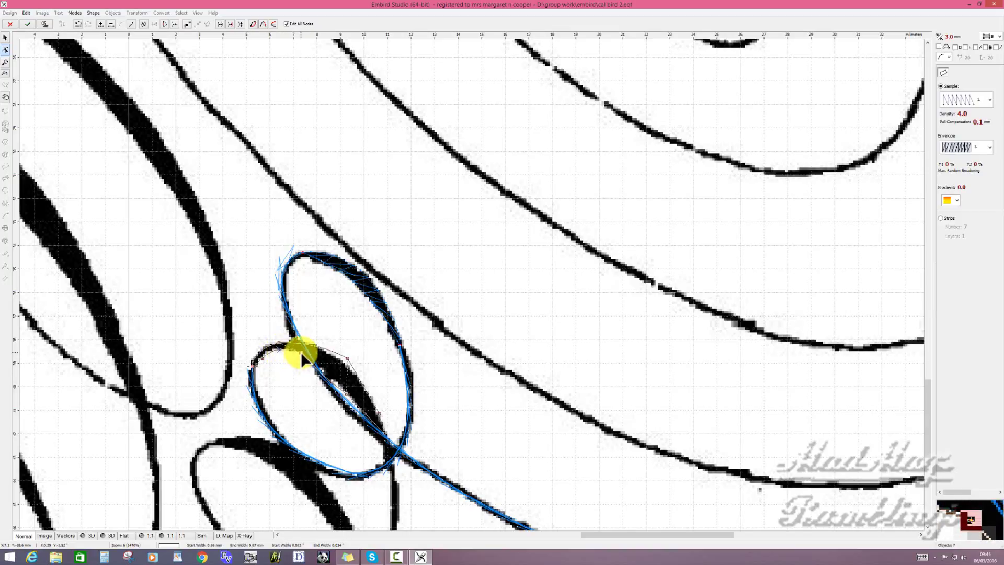
# - Place the remaining column node pairs along the second loop's thick stroke, tapering to about 0.31 mm at the end, and generate its stitches
pyautogui.click(323, 375)
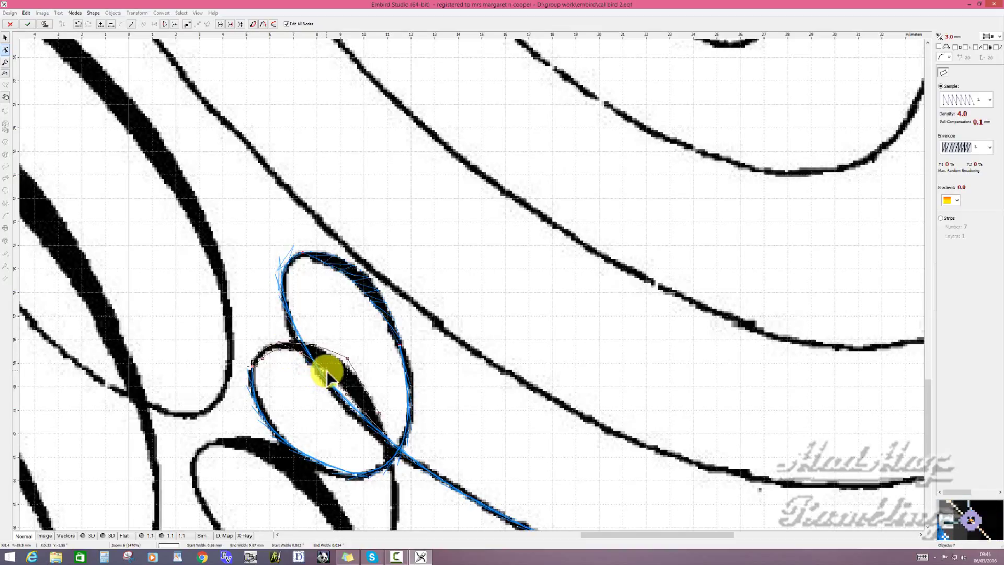
pyautogui.click(346, 395)
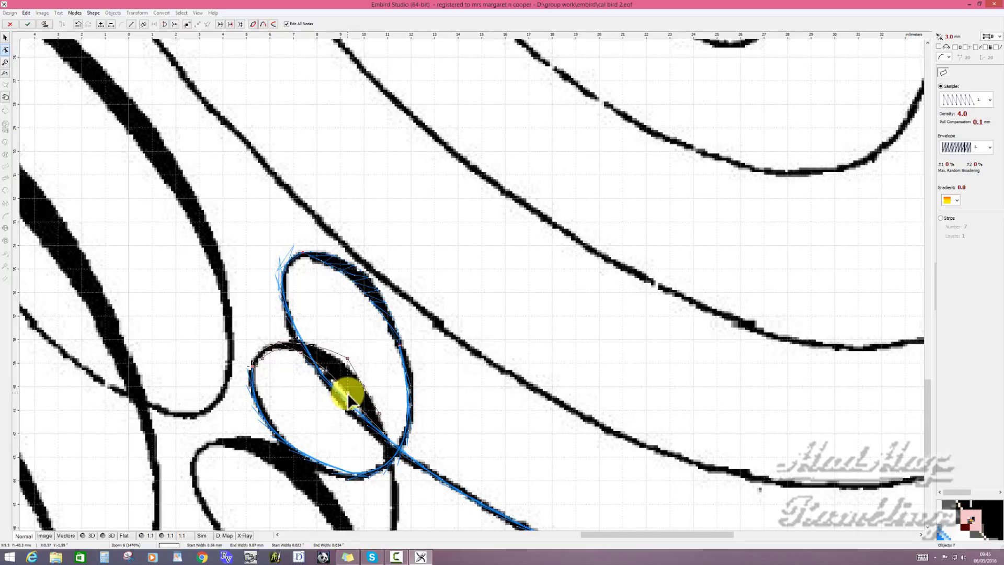
pyautogui.click(391, 450)
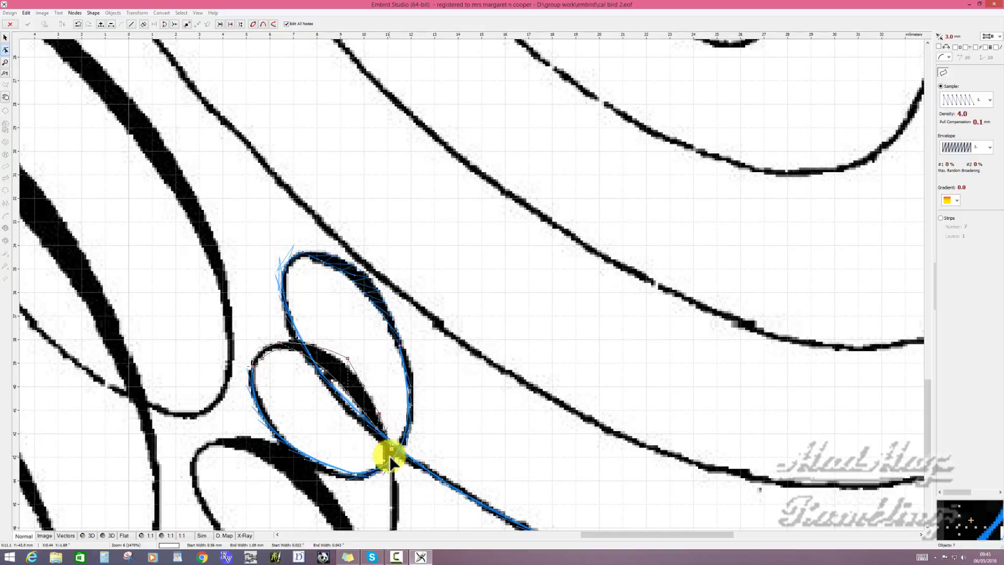
pyautogui.click(389, 456)
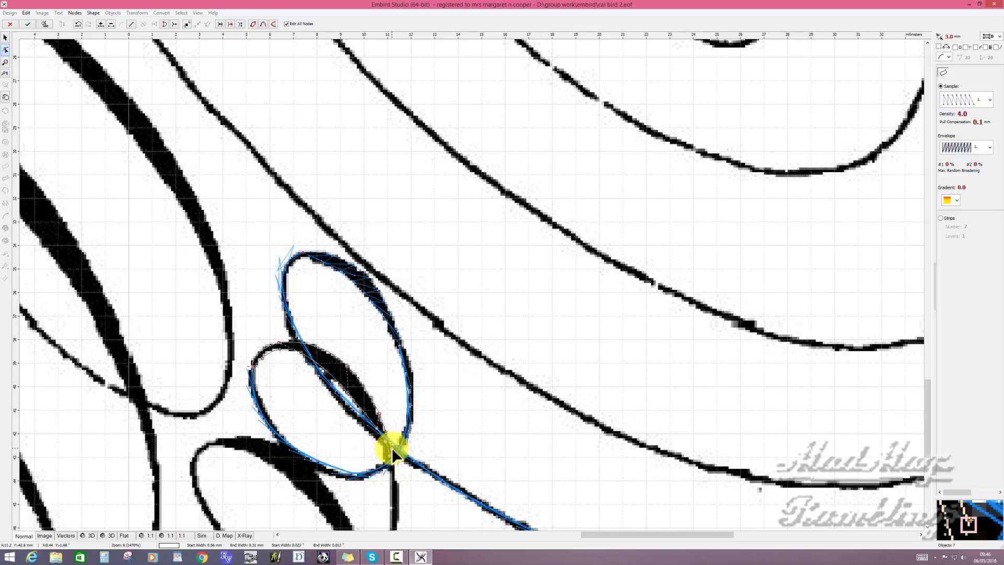
pyautogui.rightClick(392, 449)
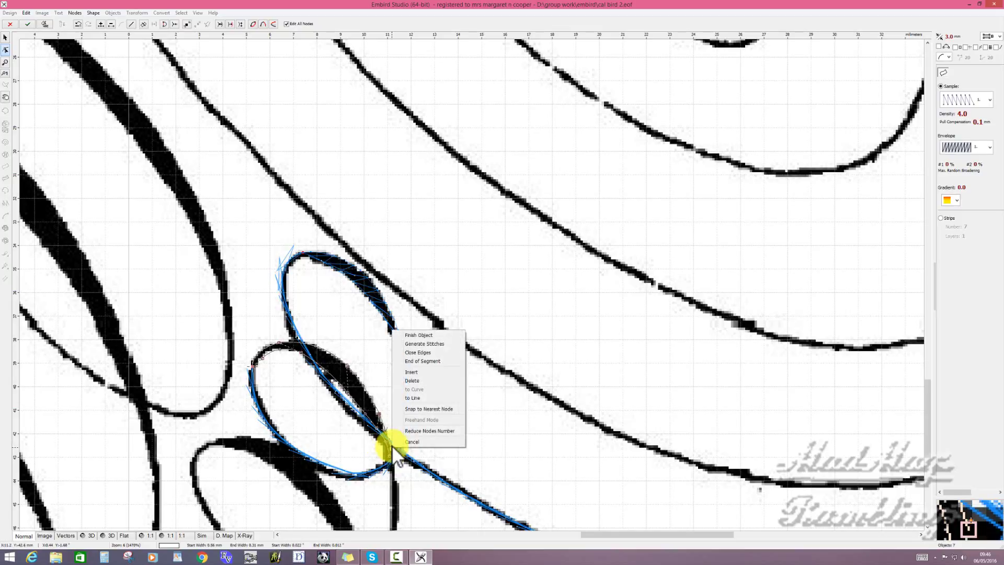
pyautogui.click(424, 344)
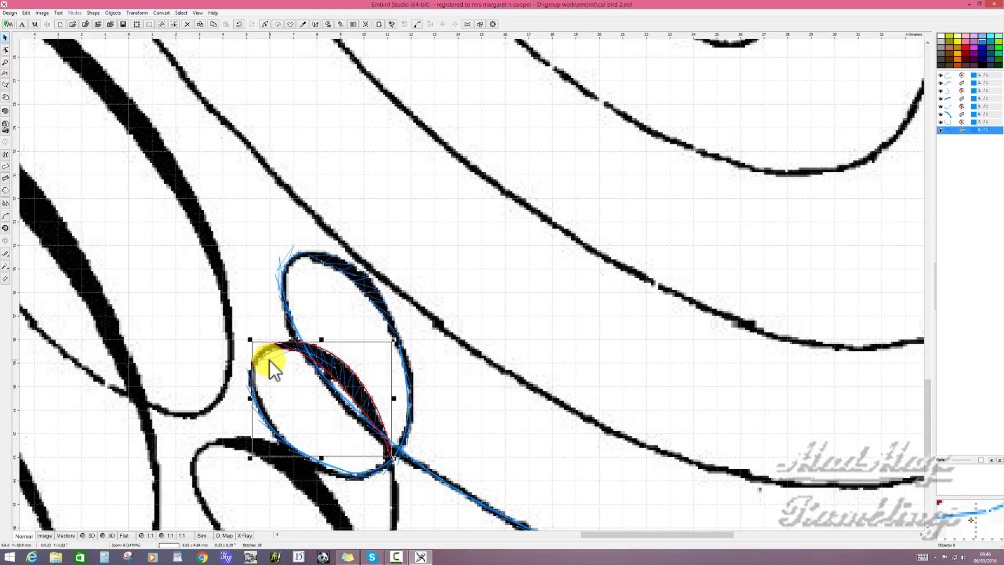
# - Set the new column's density to 4.2, turn off all its underlay, regenerate the stitches and check them in the 3D view
pyautogui.rightClick(270, 361)
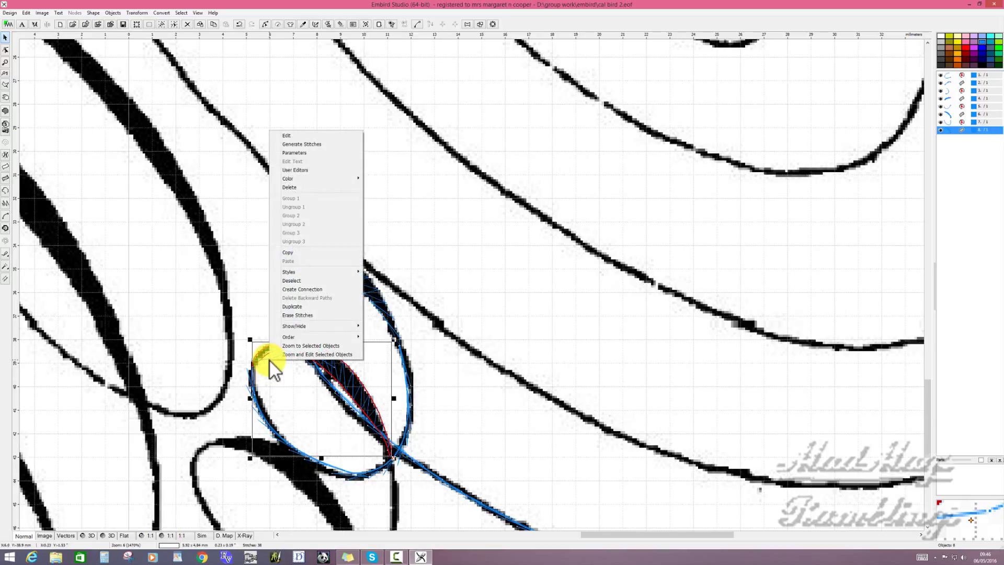
pyautogui.click(322, 153)
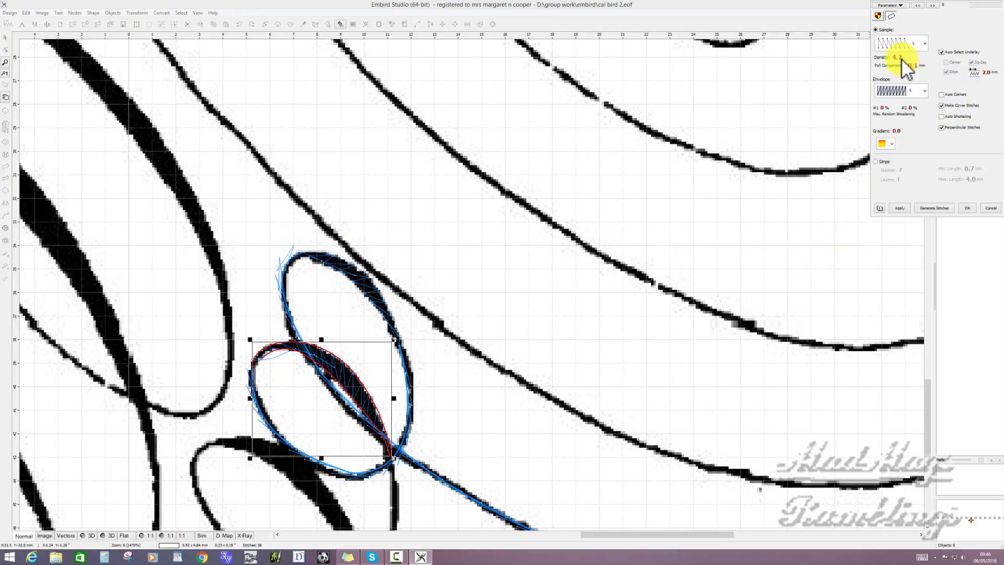
pyautogui.click(942, 51)
pyautogui.click(971, 62)
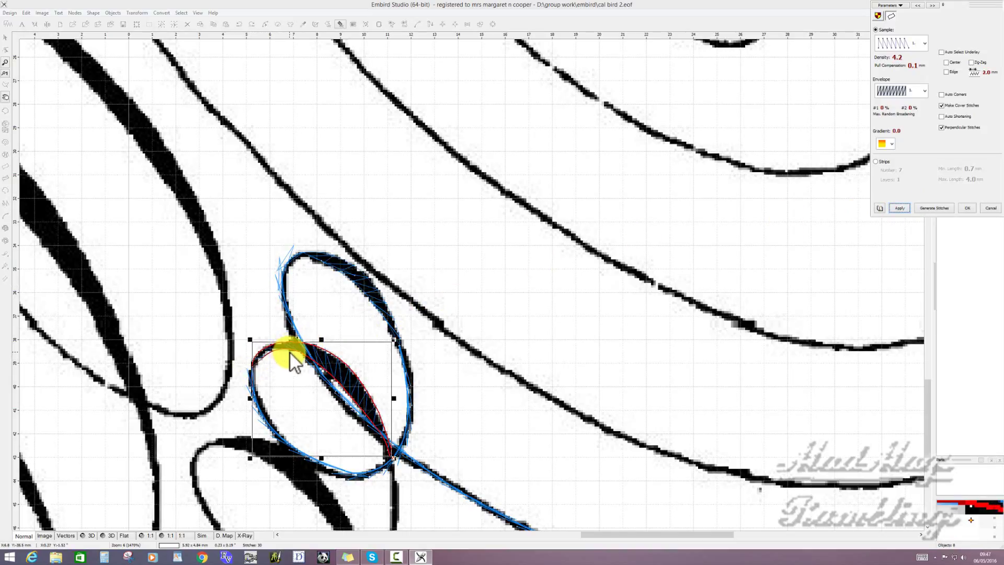
pyautogui.click(940, 207)
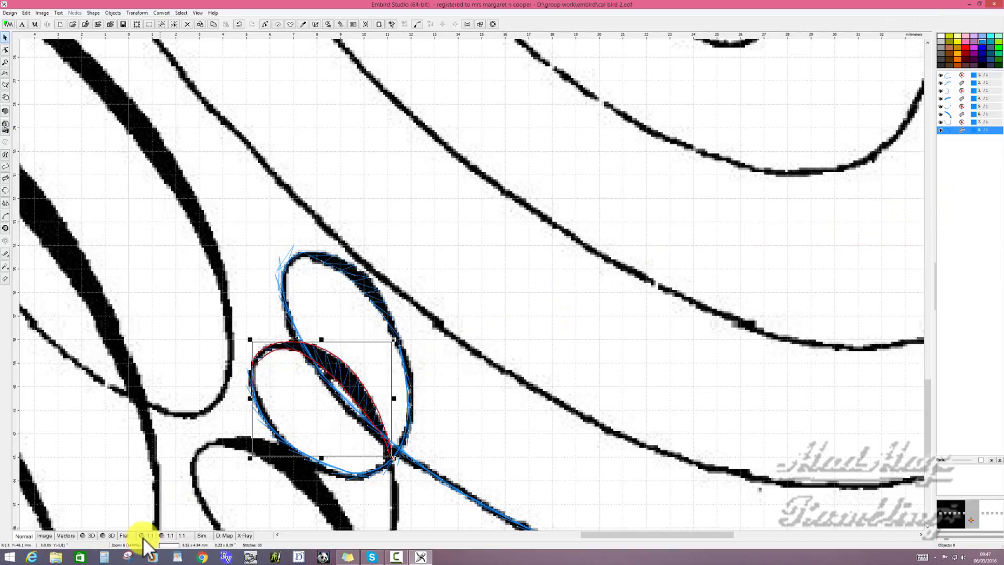
pyautogui.click(92, 536)
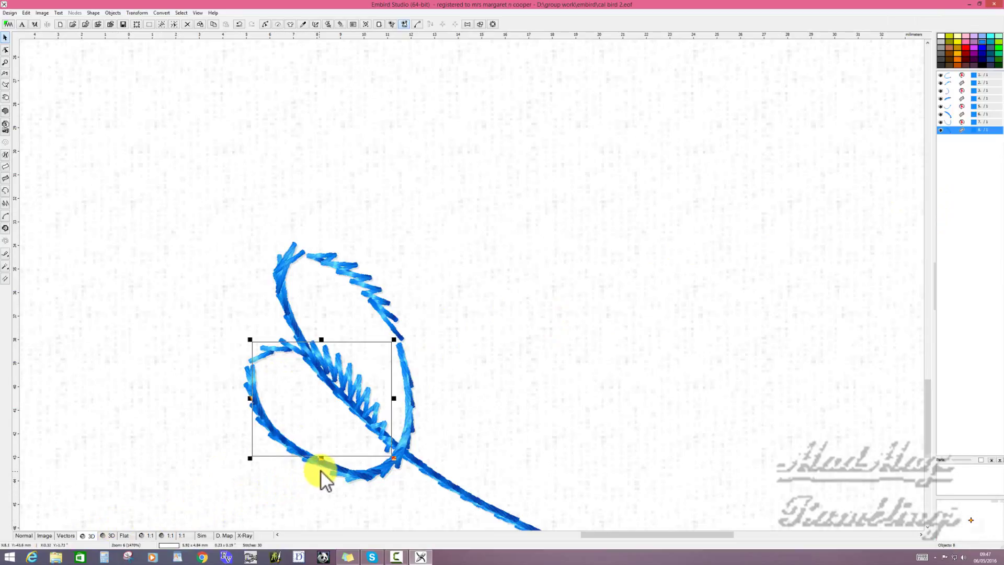
pyautogui.click(24, 536)
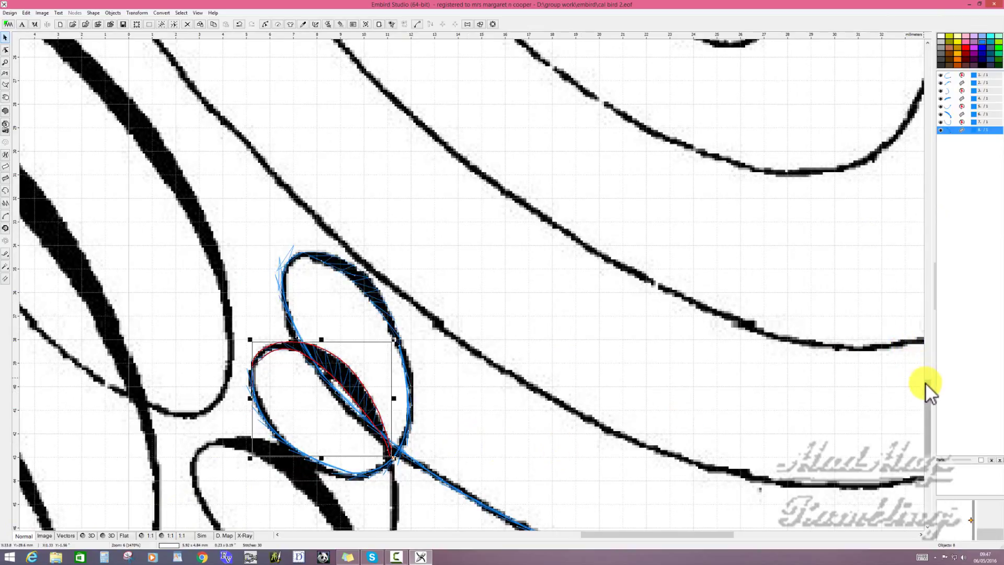
# - Start a single-edge Sketch outline at the second loop's crossing and trace the third loop's outer and lower thin curve
pyautogui.moveTo(927, 384); pyautogui.dragTo(930, 416)
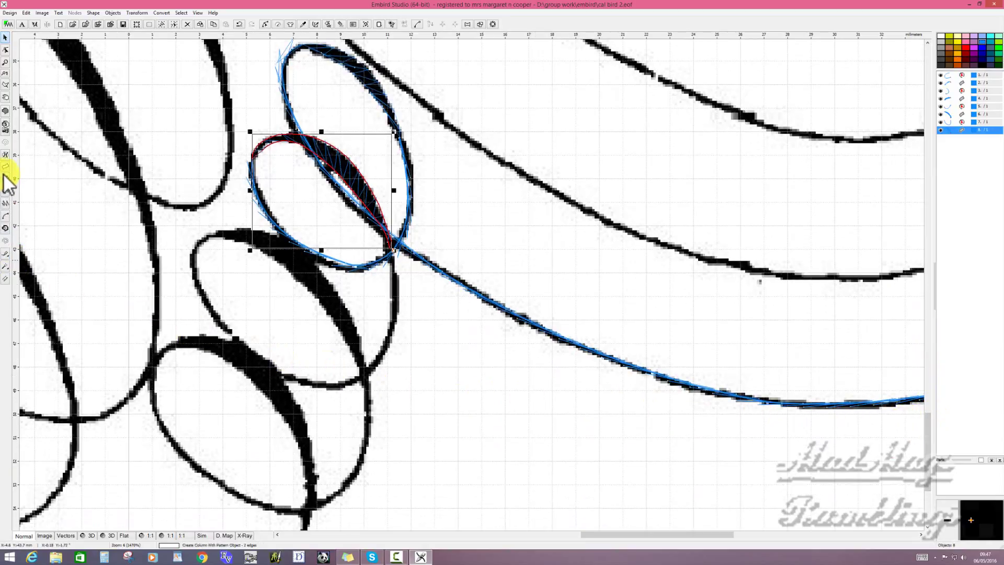
pyautogui.click(5, 191)
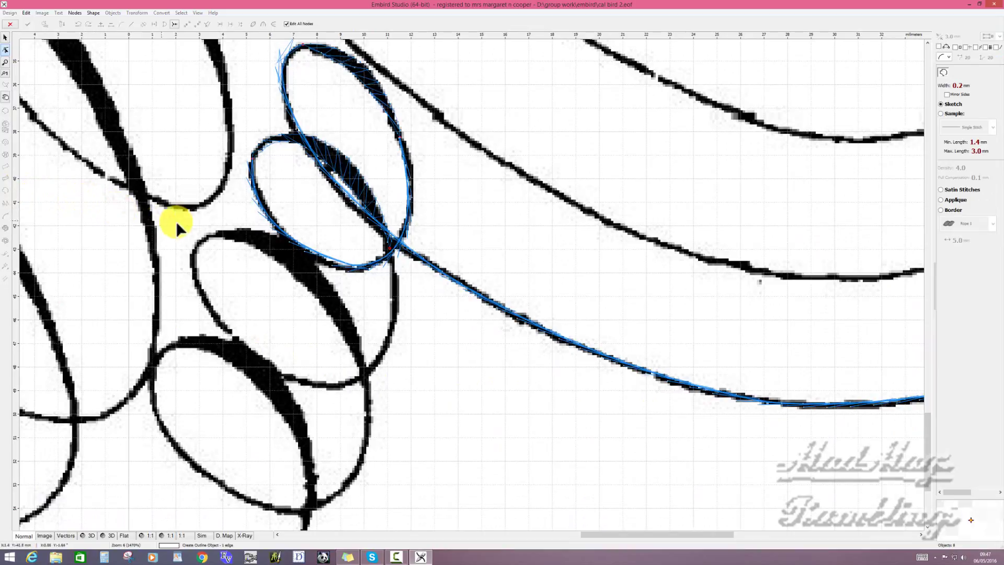
pyautogui.click(362, 253)
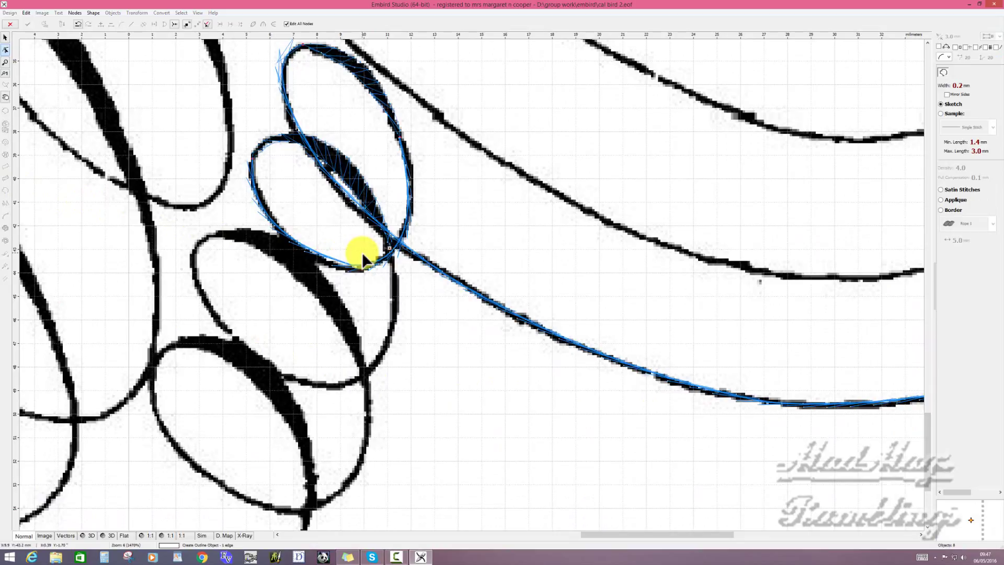
pyautogui.click(388, 342)
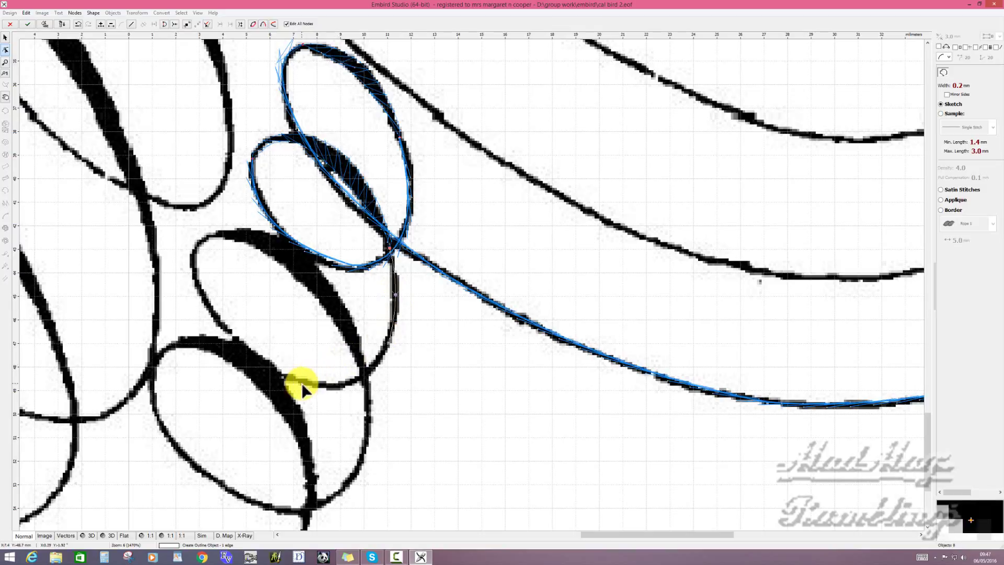
pyautogui.click(316, 384)
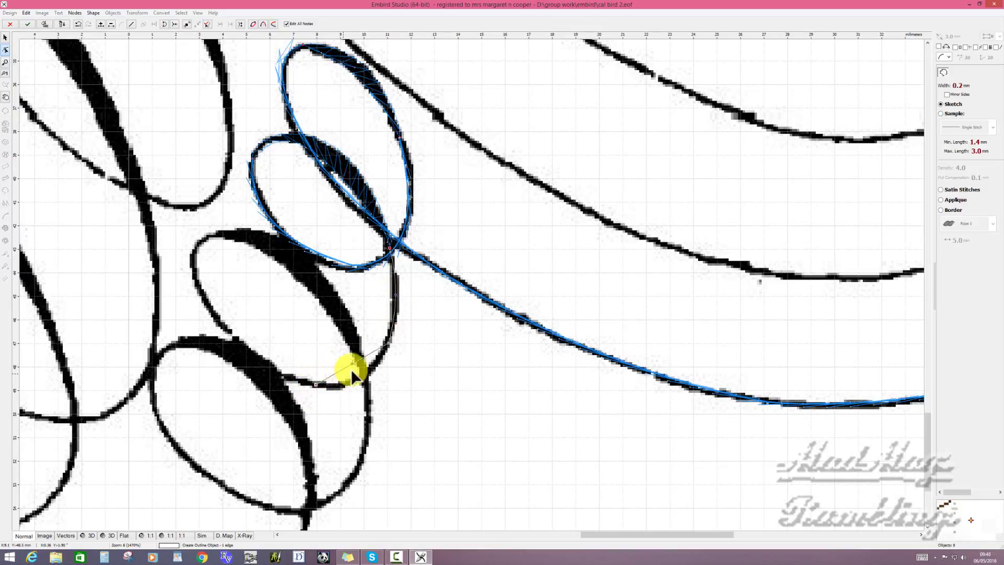
pyautogui.moveTo(353, 361); pyautogui.dragTo(358, 369)
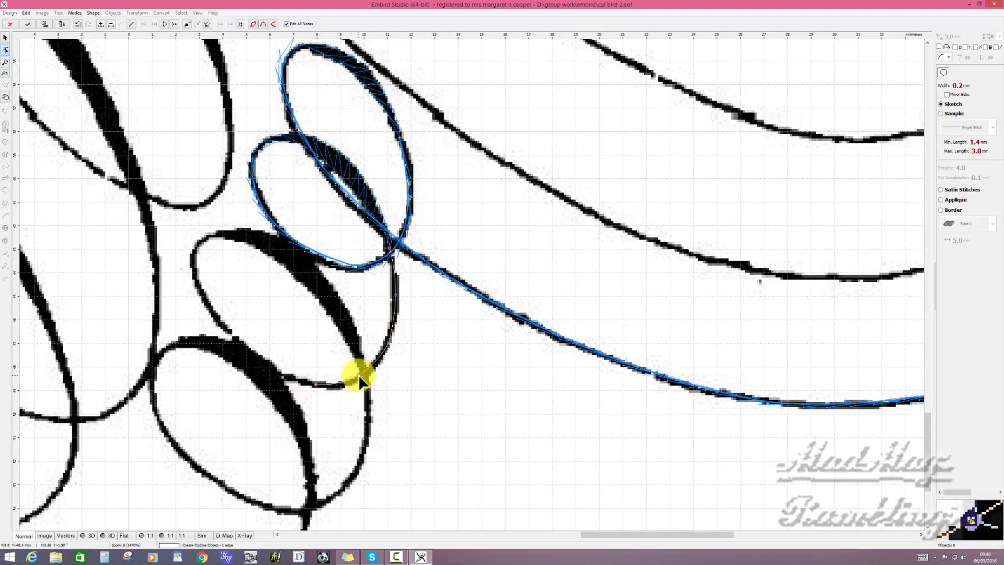
# - Continue the outline around the third loop's far side to the start of its thick stroke, bending segments onto the curve, and generate its stitches
pyautogui.click(216, 318)
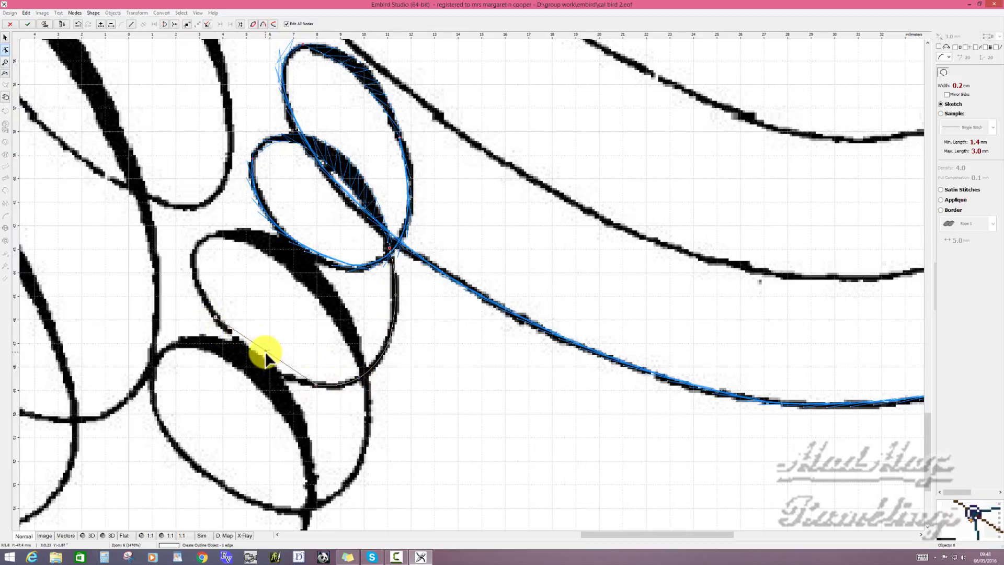
pyautogui.moveTo(266, 358); pyautogui.dragTo(258, 359)
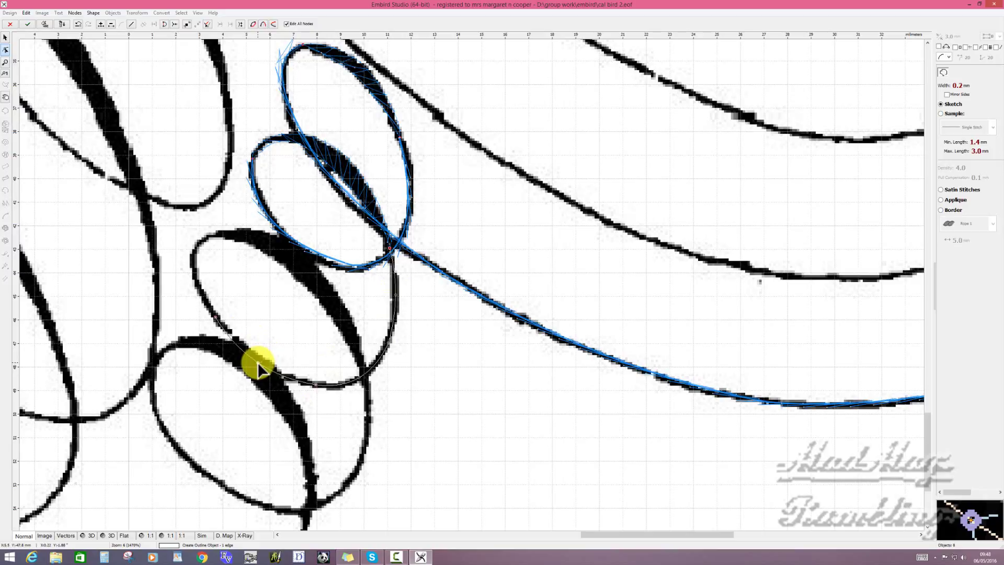
pyautogui.click(211, 237)
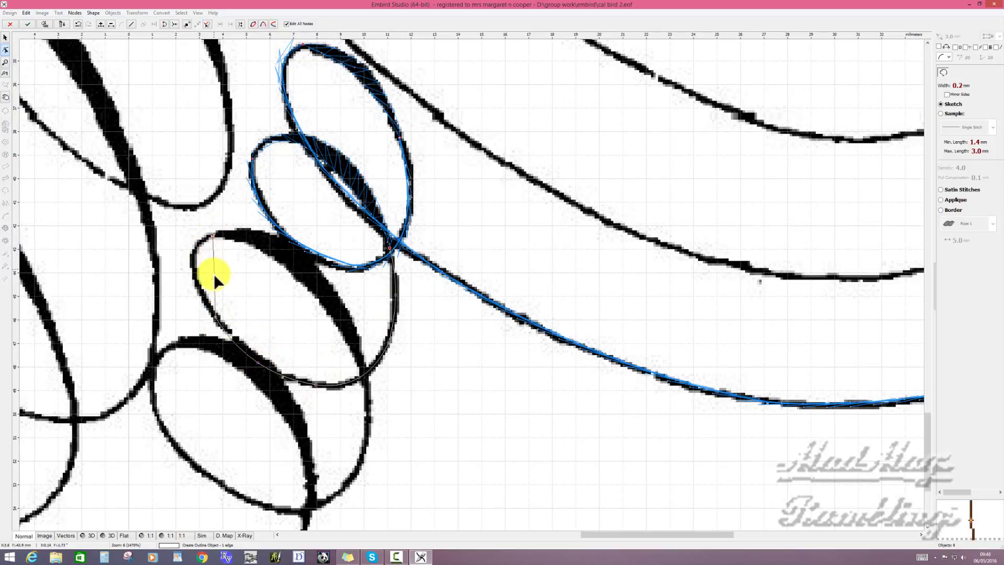
pyautogui.moveTo(214, 276); pyautogui.dragTo(193, 261)
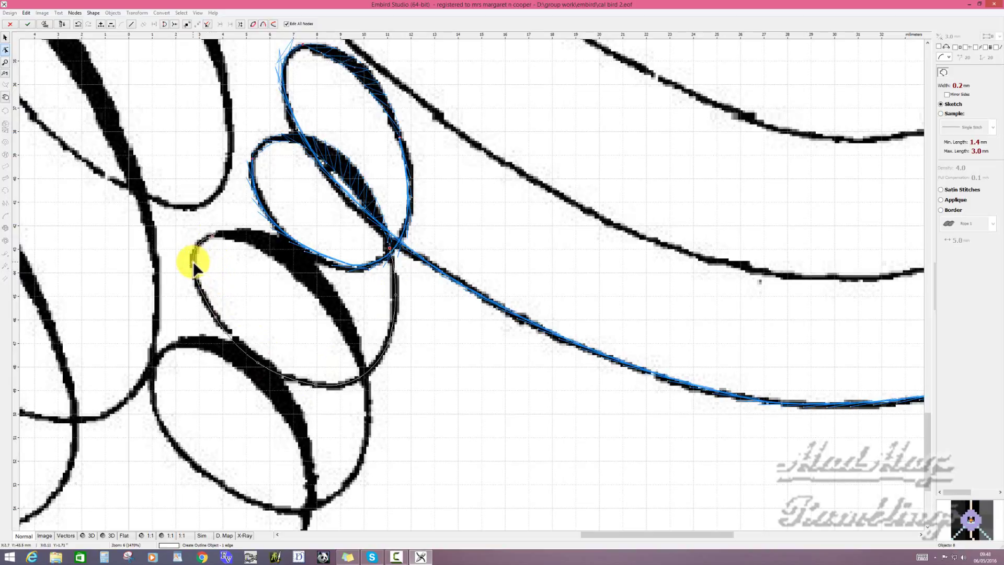
pyautogui.rightClick(193, 261)
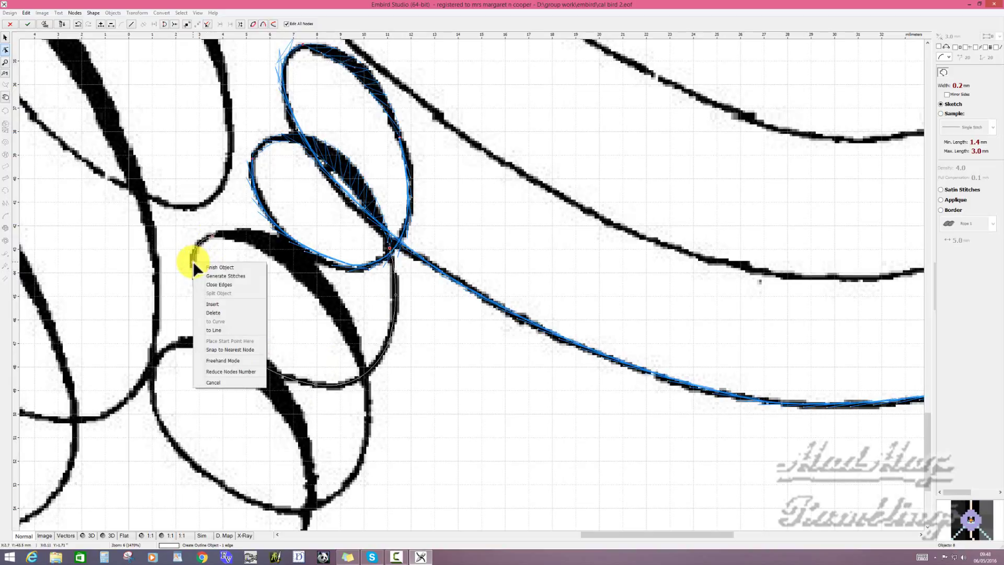
pyautogui.click(236, 276)
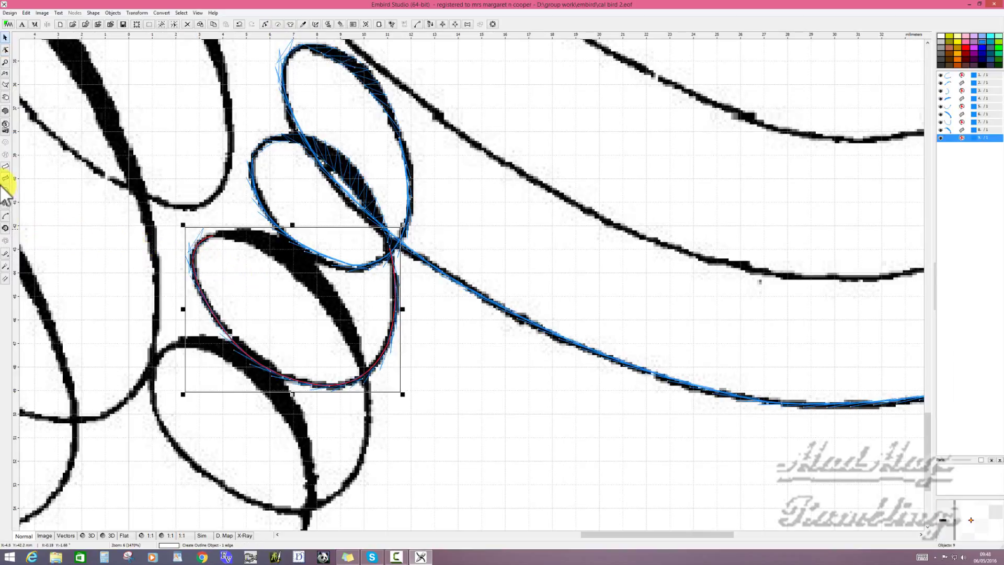
# - Start a two-edge column object on the third loop's thick stroke, about 0.7 mm wide at the start, and place its first node pairs
pyautogui.click(5, 167)
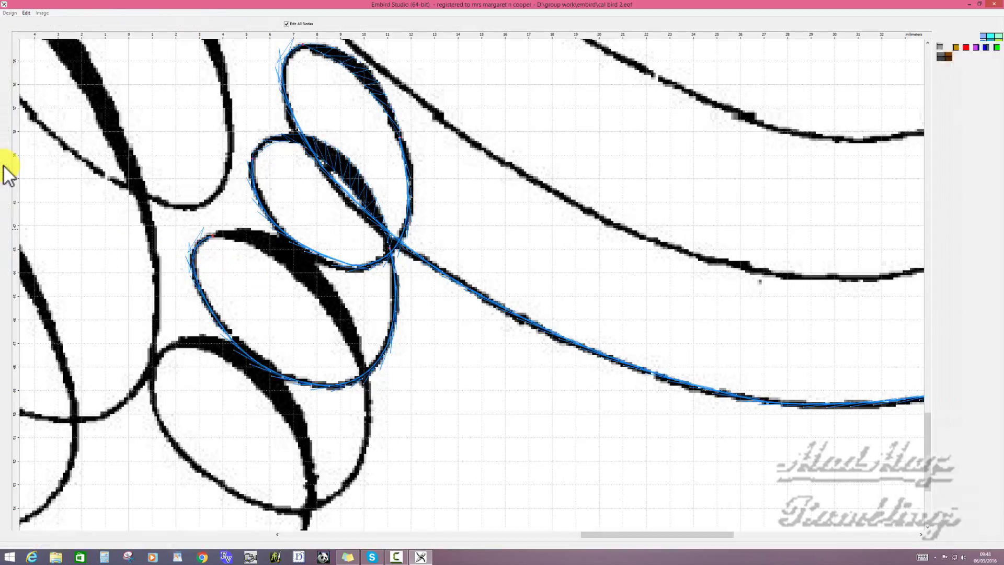
pyautogui.click(202, 222)
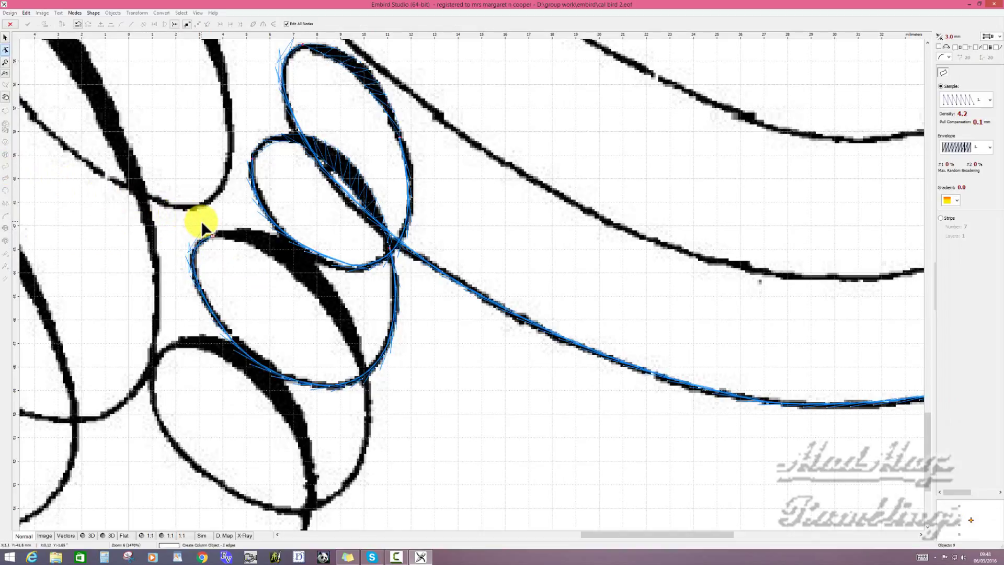
pyautogui.click(228, 230)
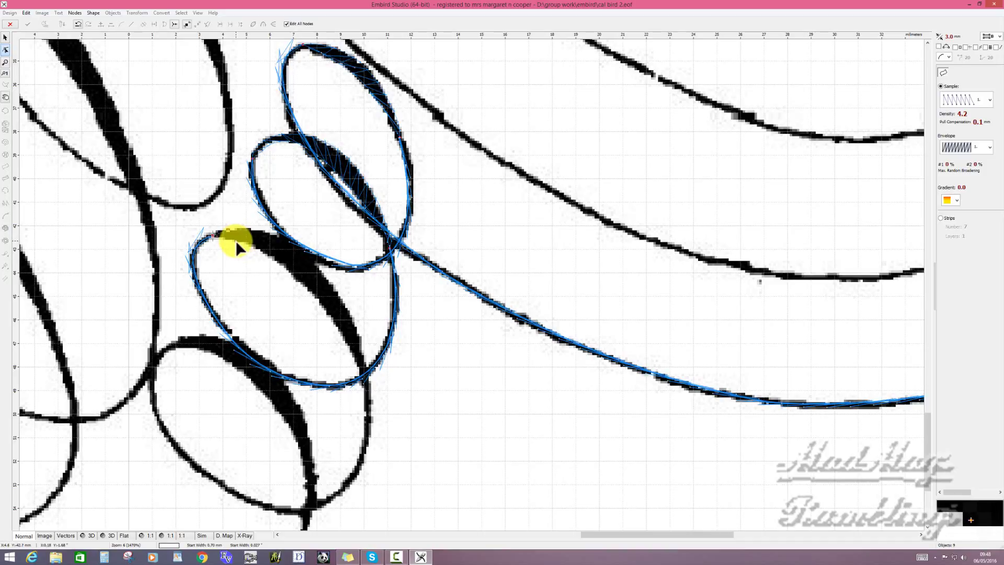
pyautogui.click(236, 242)
pyautogui.click(257, 235)
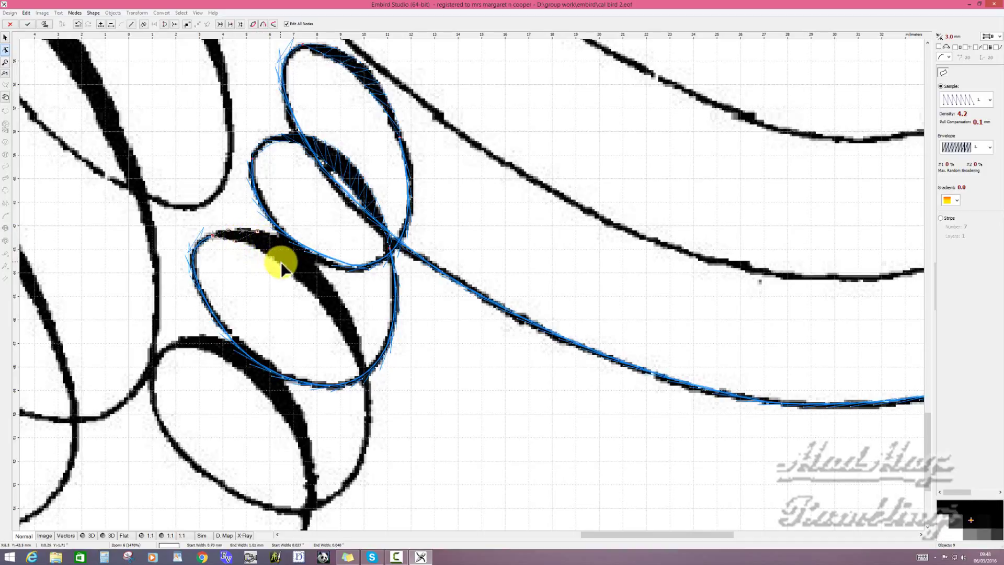
# - Extend the column with node pairs on both edges of the third loop's thick stroke, down to the crossing with the thin curve
pyautogui.click(310, 261)
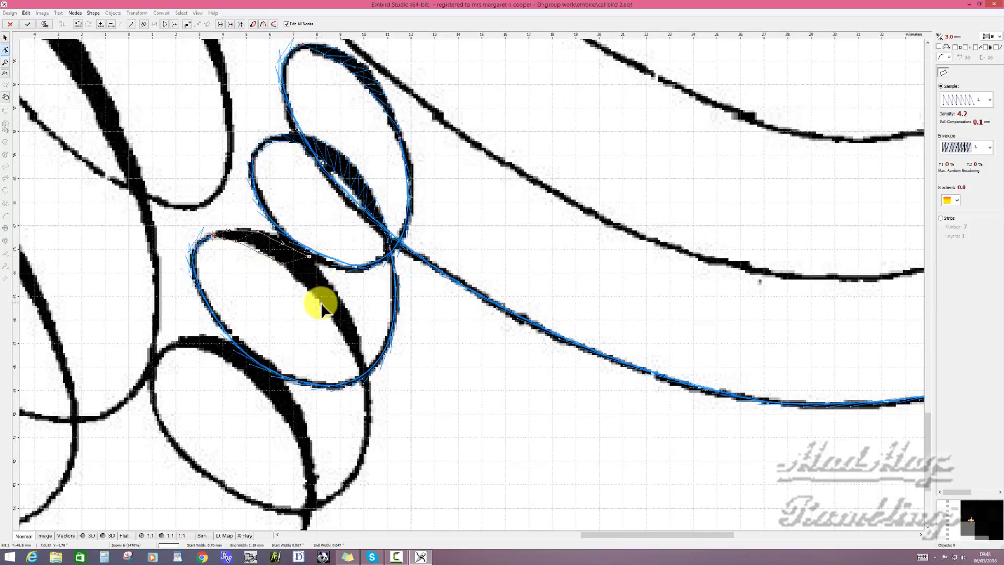
pyautogui.moveTo(321, 302); pyautogui.dragTo(337, 314)
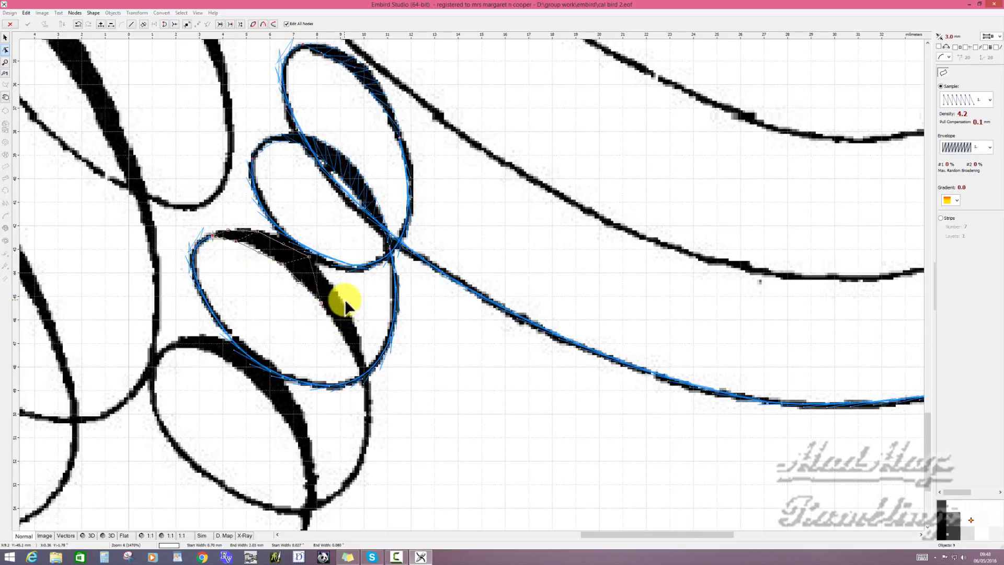
pyautogui.click(343, 303)
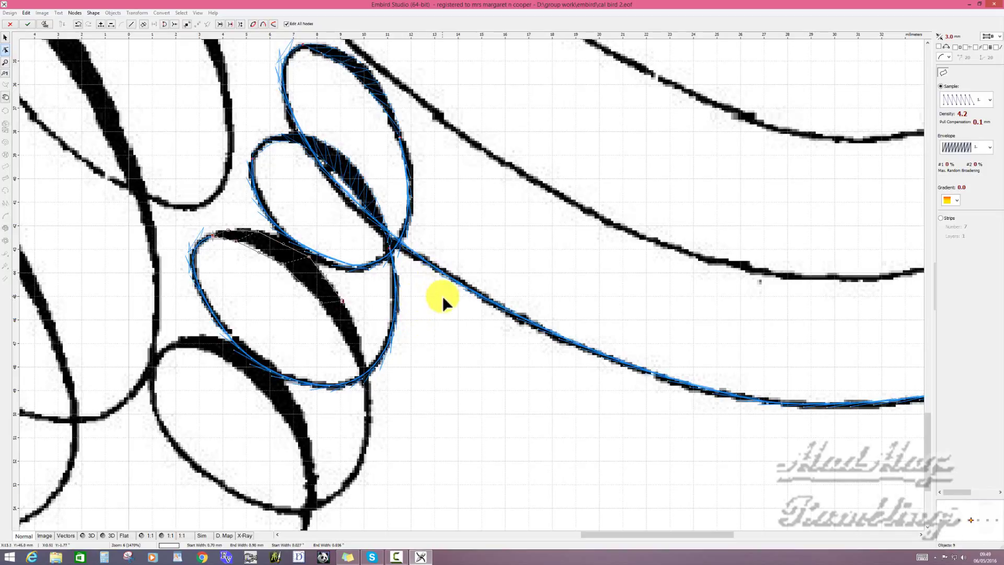
pyautogui.click(344, 336)
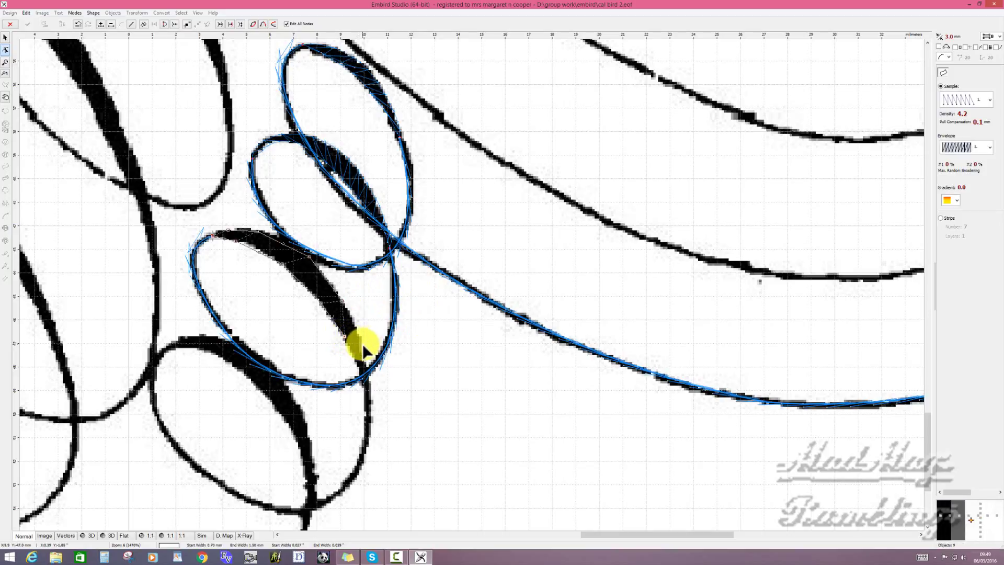
pyautogui.click(362, 346)
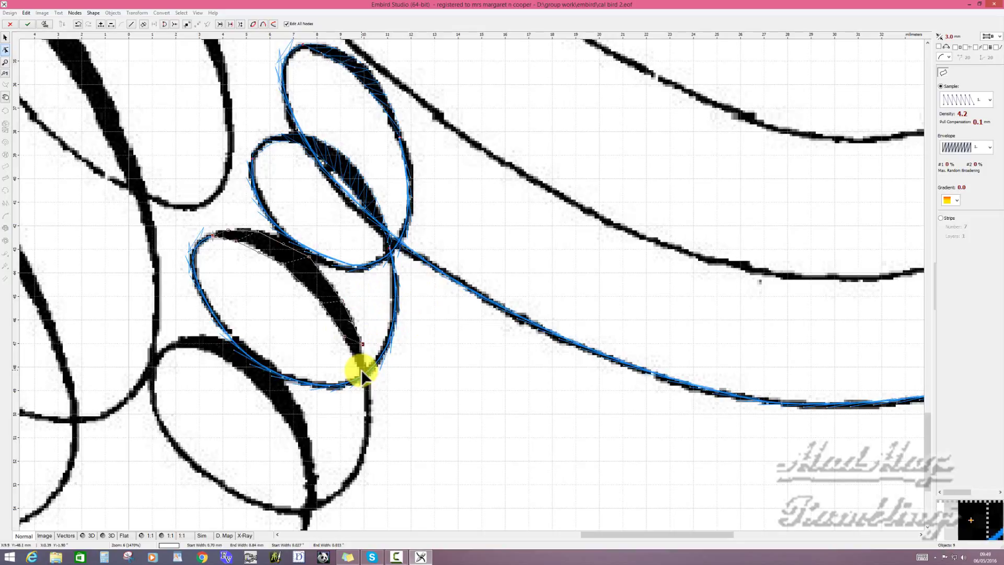
pyautogui.click(362, 369)
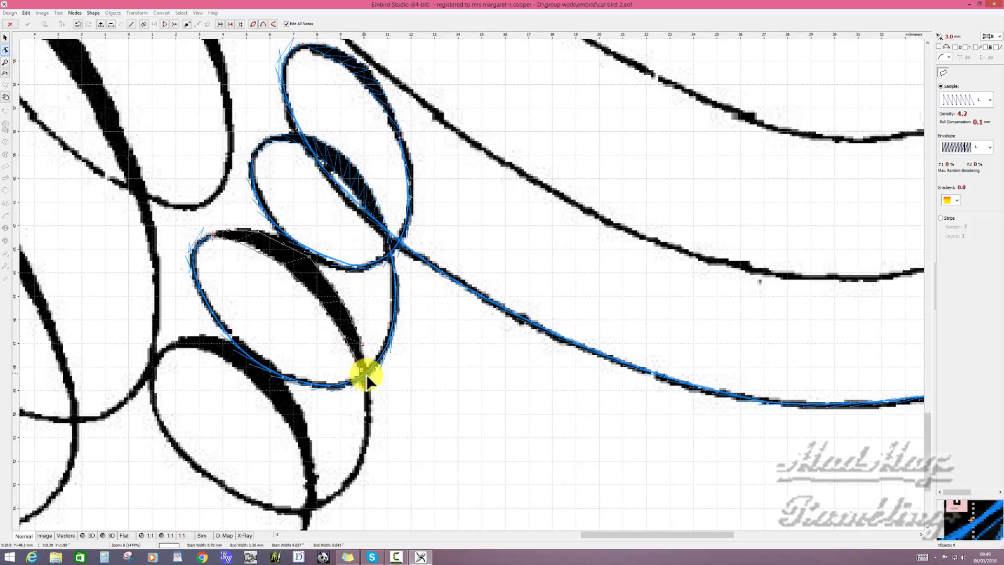
pyautogui.click(368, 380)
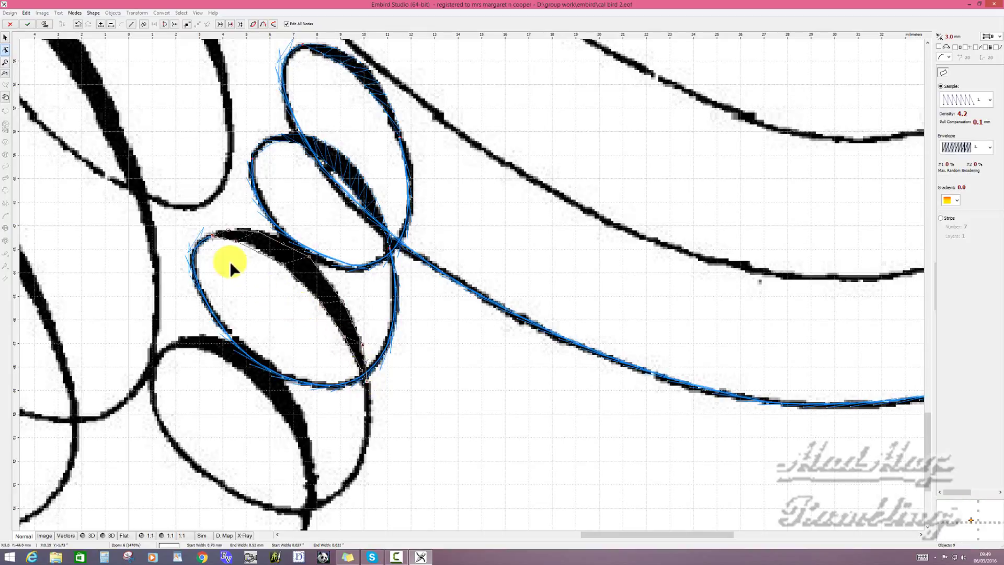
# - Bend the column's edges onto both sides of the third loop's thick stroke and generate its stitches
pyautogui.click(225, 233)
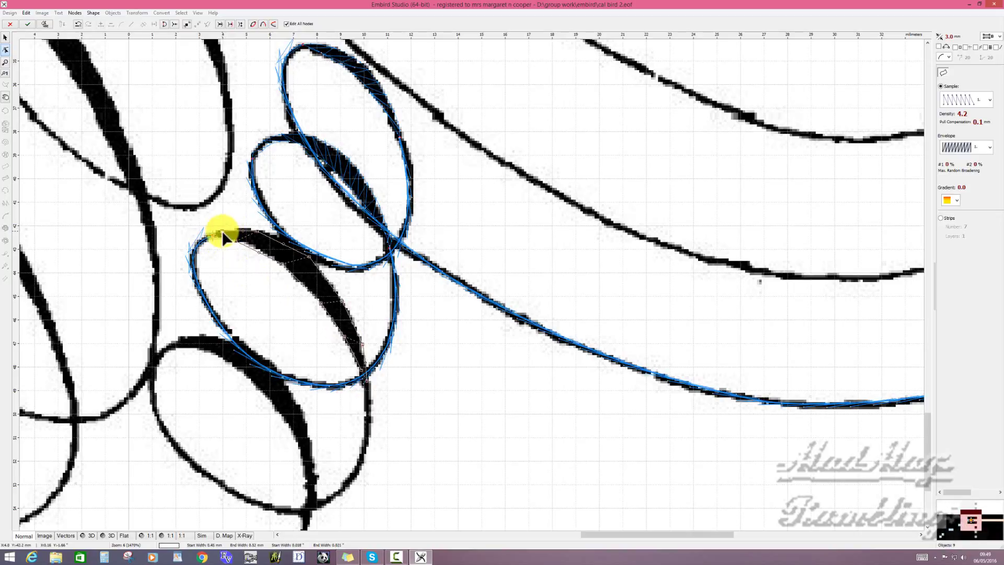
pyautogui.moveTo(222, 231); pyautogui.dragTo(238, 230)
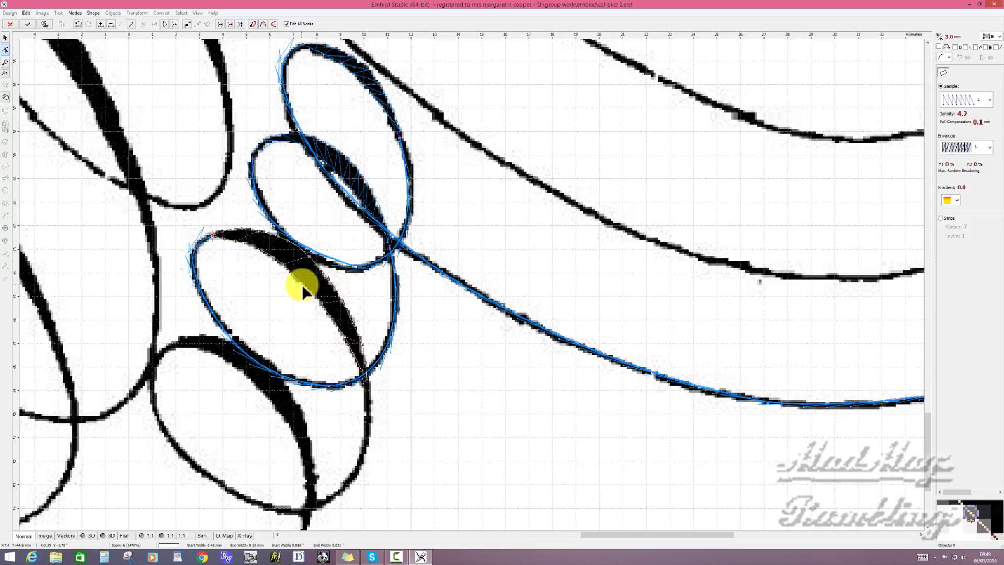
pyautogui.rightClick(344, 336)
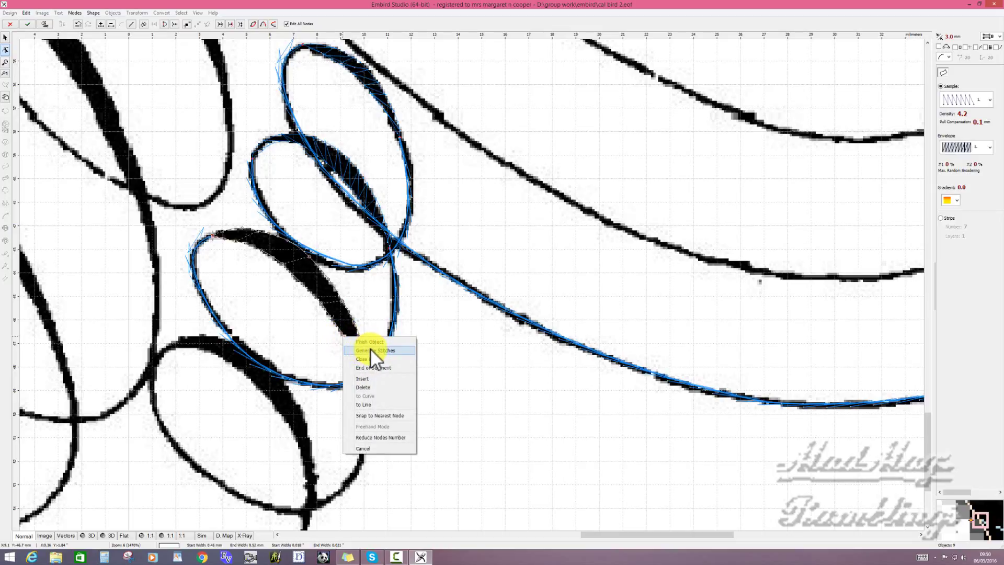
pyautogui.click(370, 349)
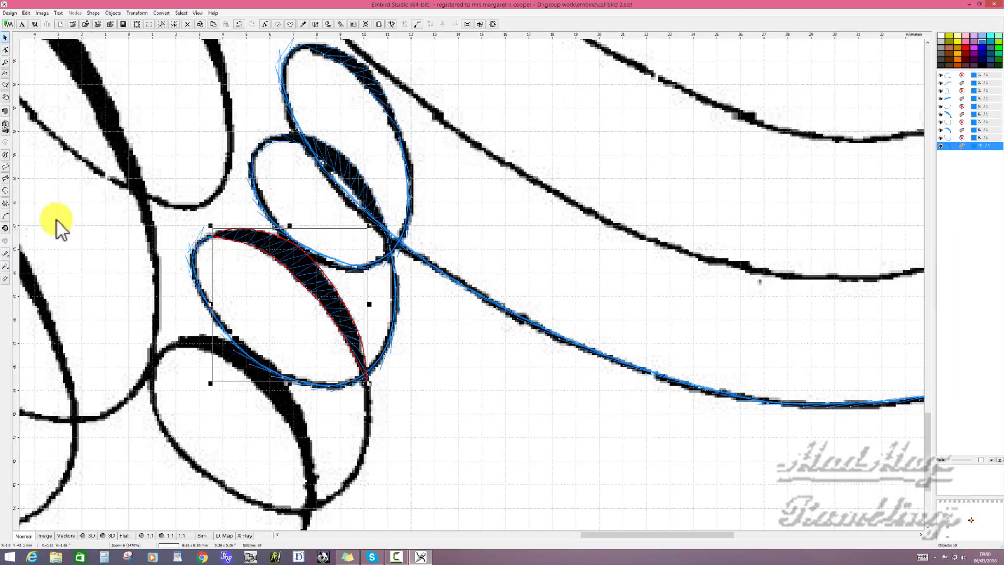
# - Trace a single-edge Sketch outline from the third loop's crossing around the fourth loop to its thick stroke's start, bend it onto the curve and generate its stitches
pyautogui.click(6, 191)
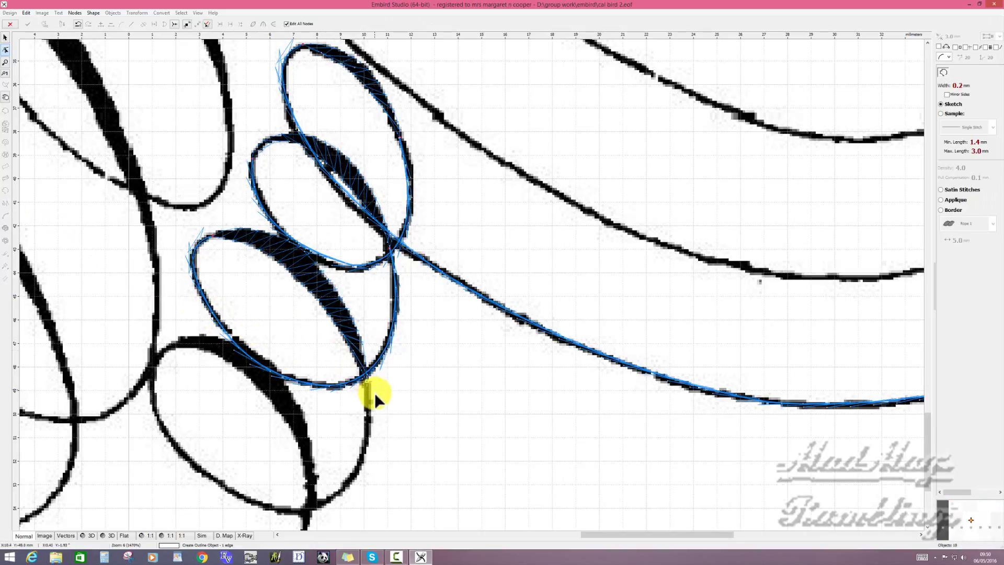
pyautogui.click(347, 483)
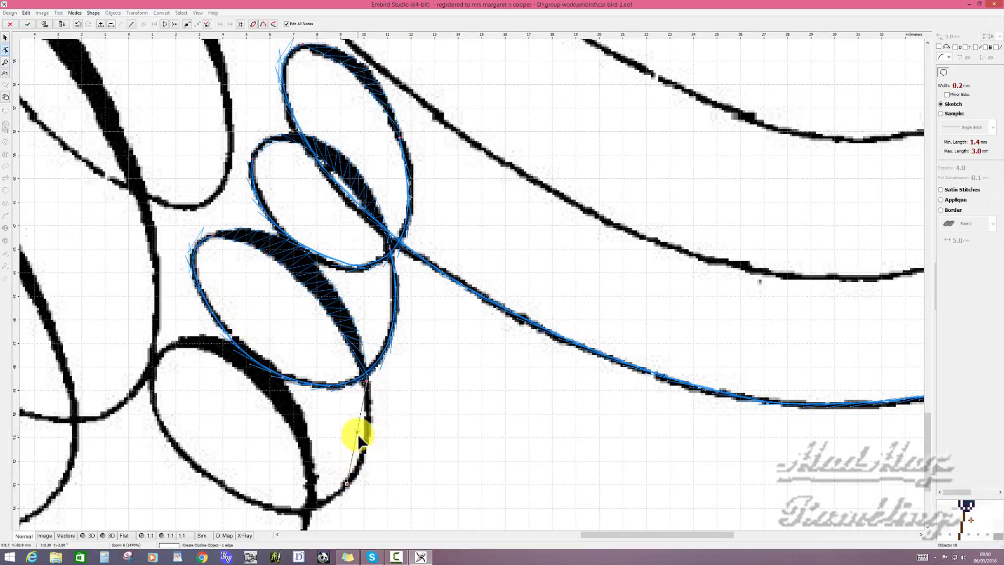
pyautogui.moveTo(358, 435); pyautogui.dragTo(363, 438)
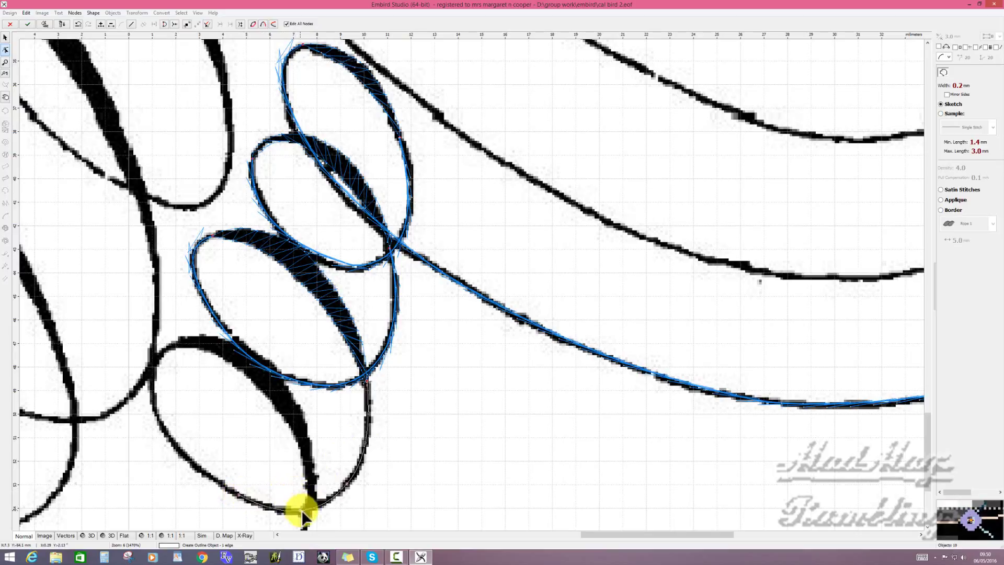
pyautogui.click(157, 415)
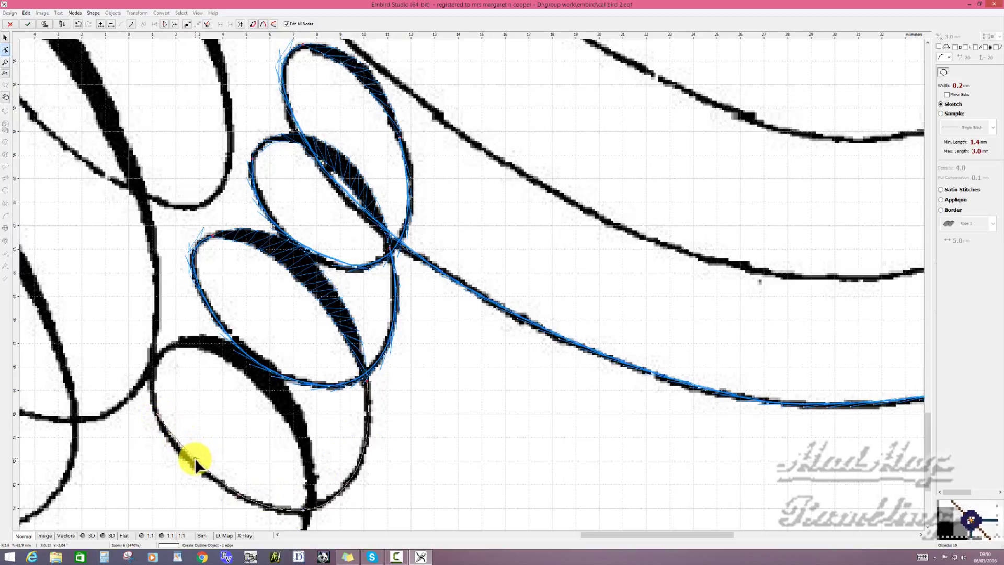
pyautogui.click(166, 347)
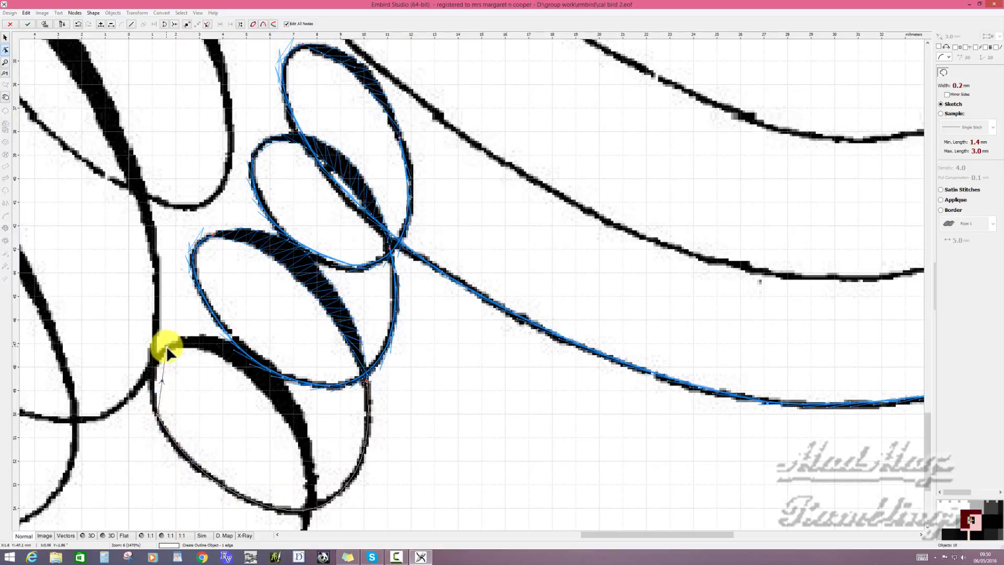
pyautogui.click(153, 375)
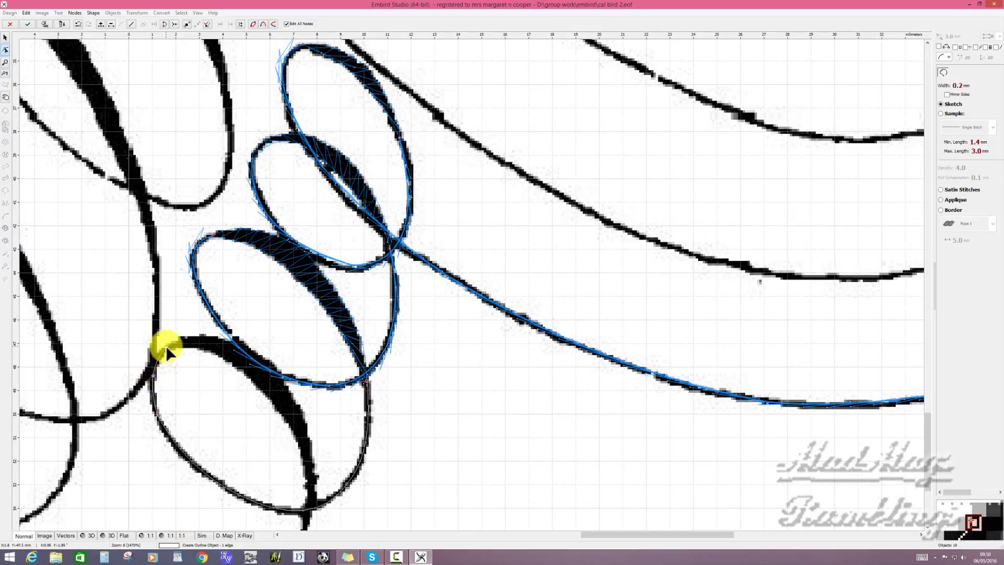
pyautogui.rightClick(166, 346)
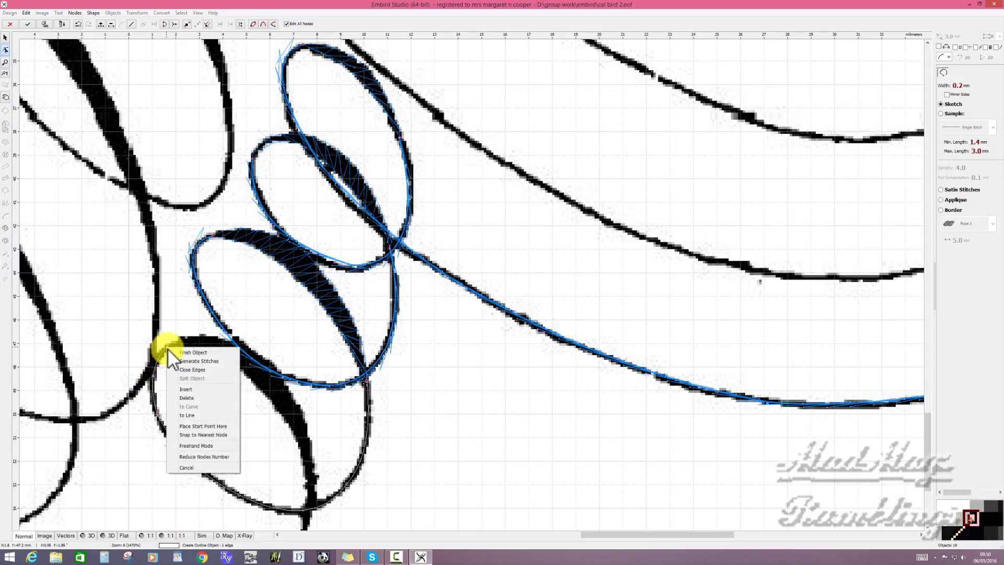
pyautogui.click(191, 361)
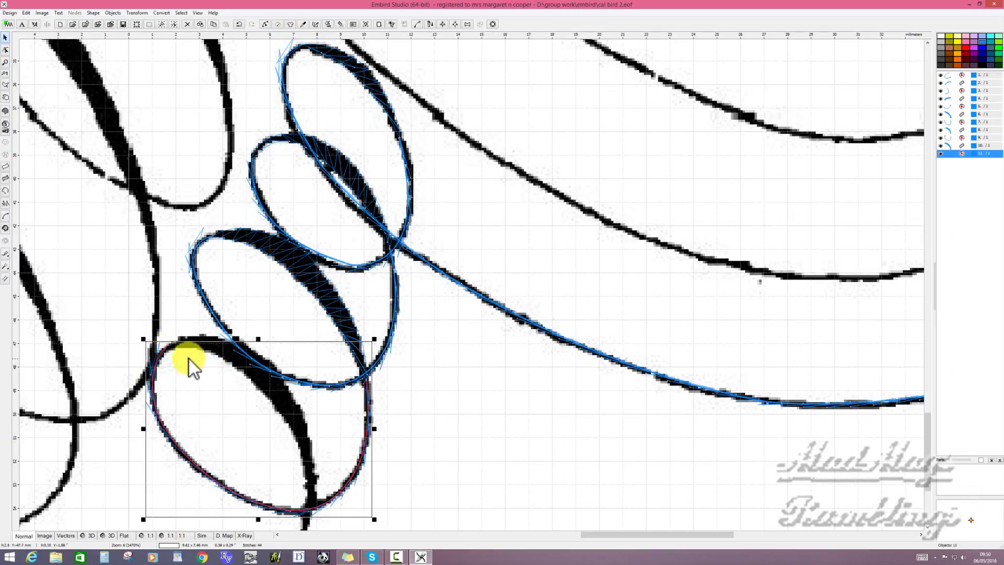
# - Start a two-edge column object on the fourth loop's thick stroke, about 0.7 mm wide at the start, and place its first node pairs
pyautogui.click(5, 167)
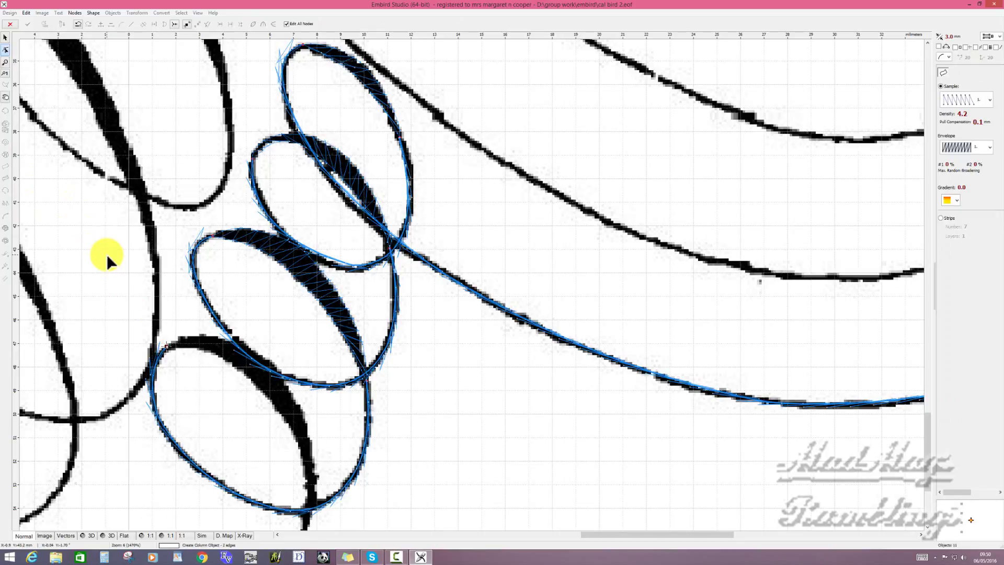
pyautogui.click(180, 339)
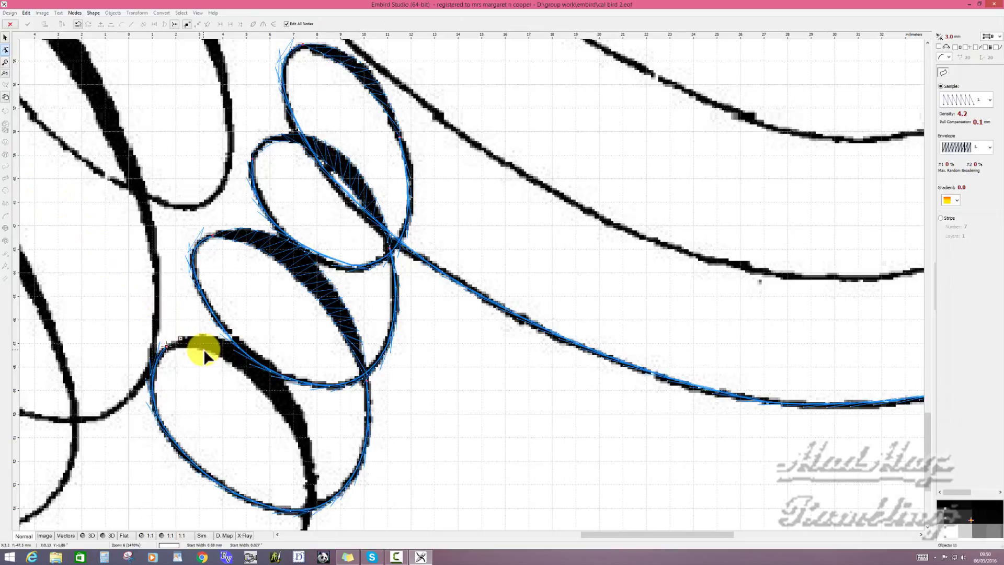
pyautogui.click(203, 350)
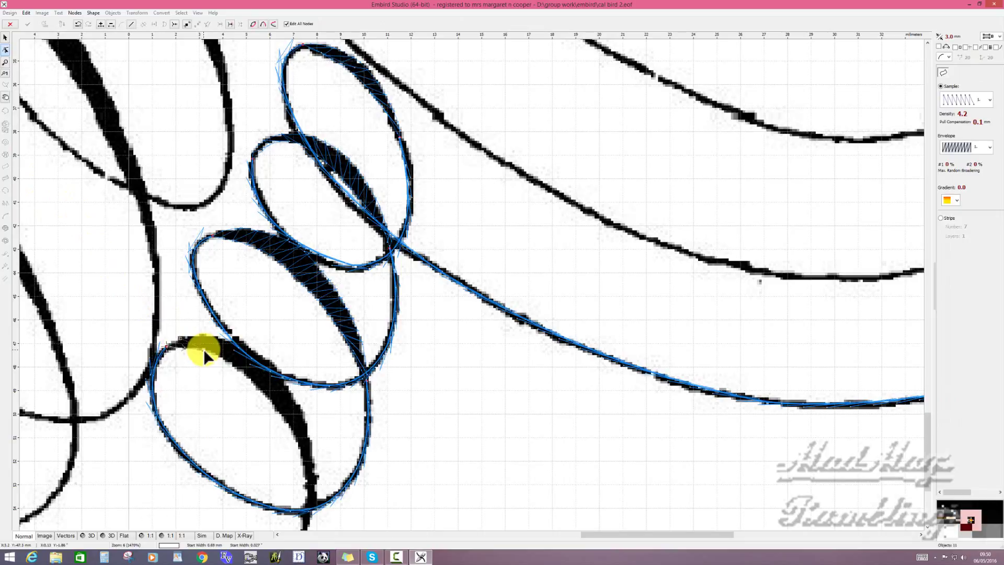
pyautogui.click(230, 340)
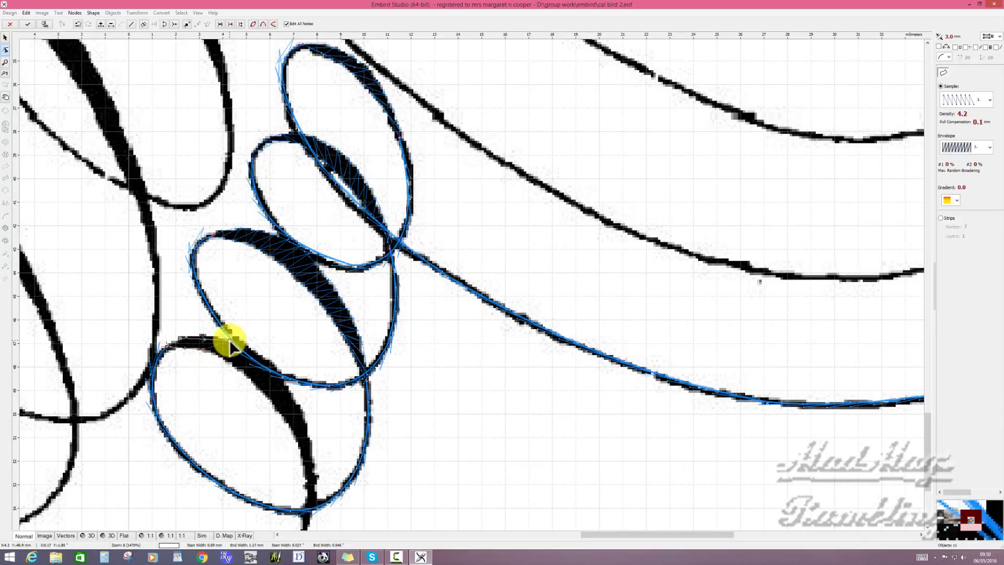
pyautogui.click(251, 382)
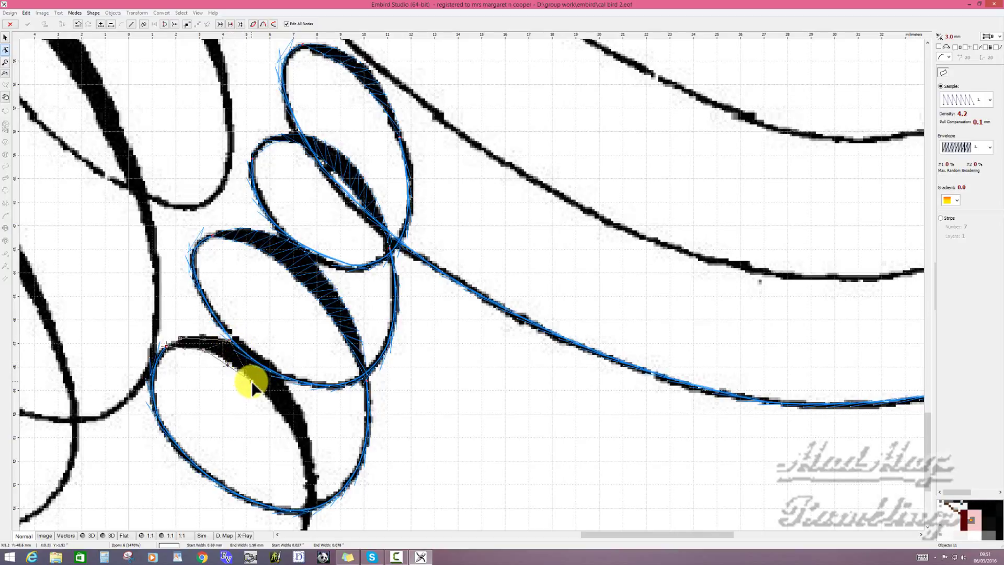
# - Extend the column along the middle of the fourth loop's thick stroke, fitting both edges to the artwork
pyautogui.click(294, 397)
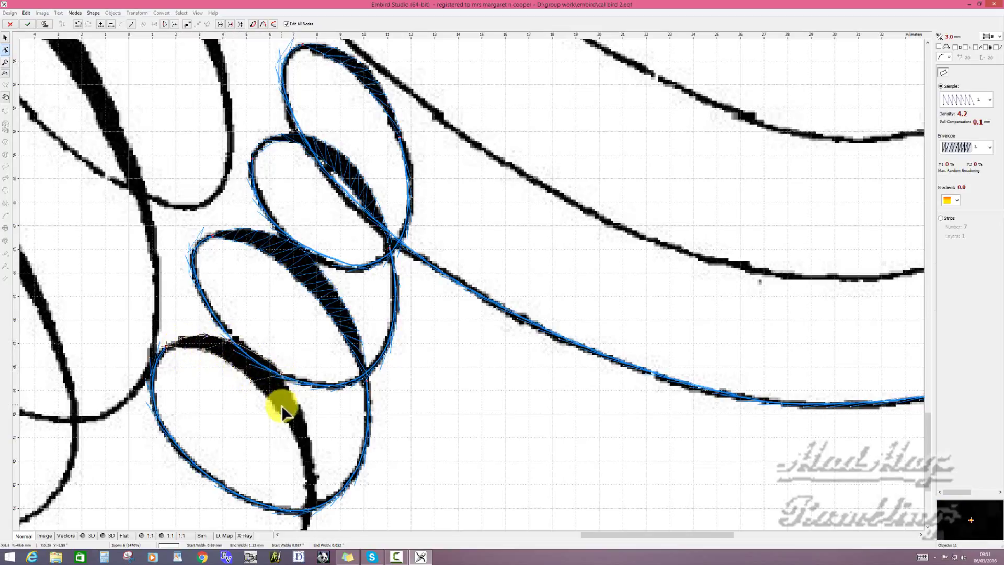
pyautogui.click(282, 373)
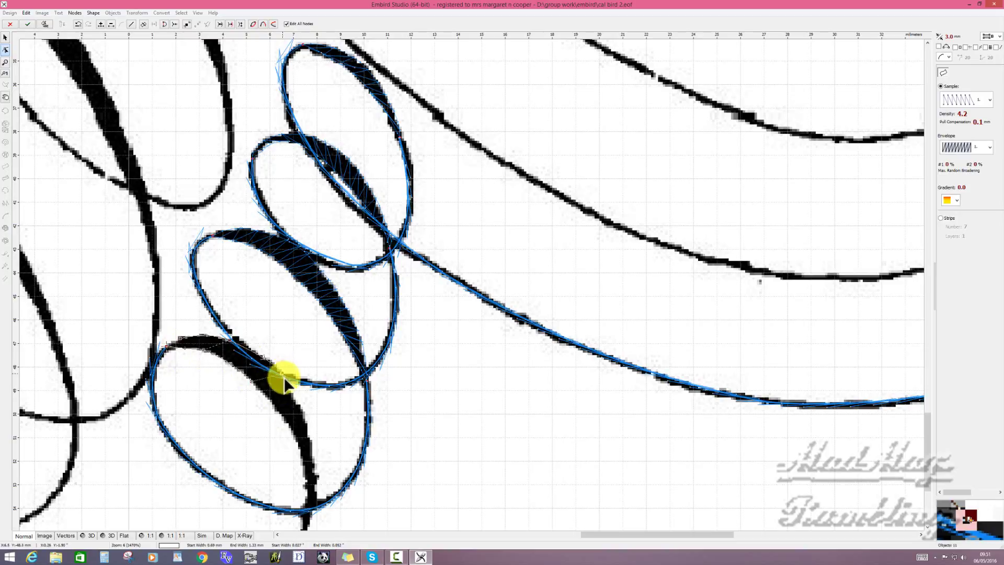
pyautogui.click(287, 425)
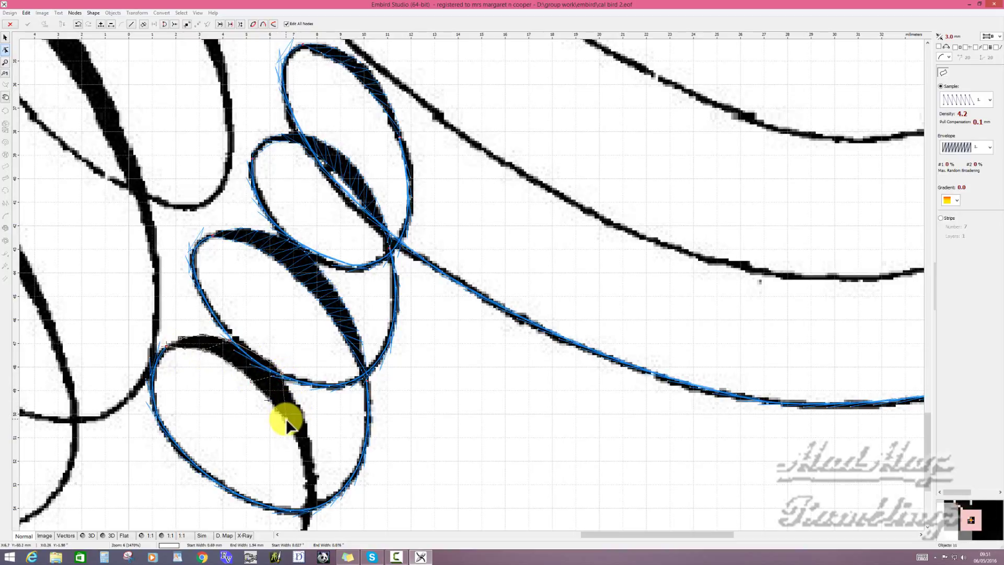
pyautogui.click(305, 416)
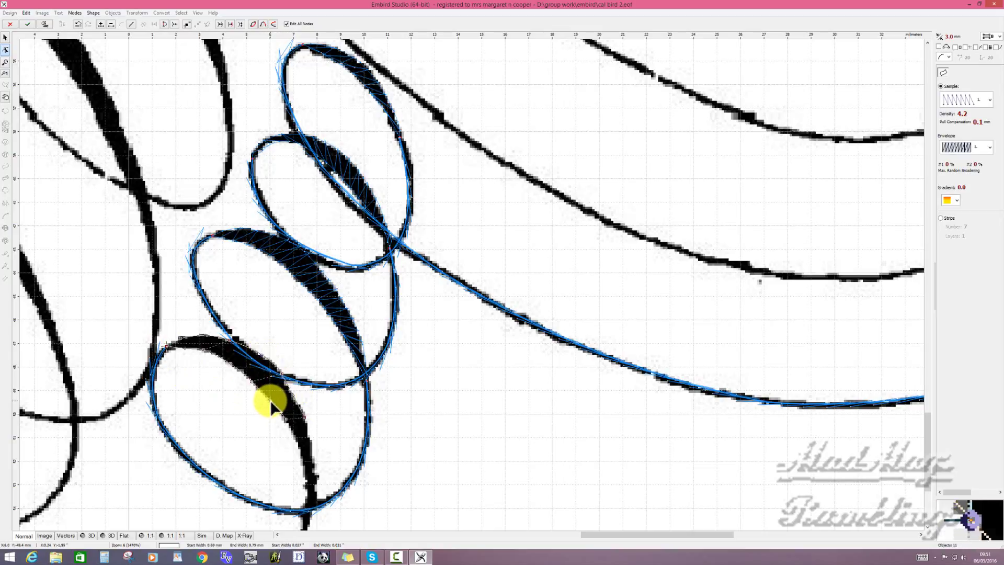
pyautogui.click(304, 417)
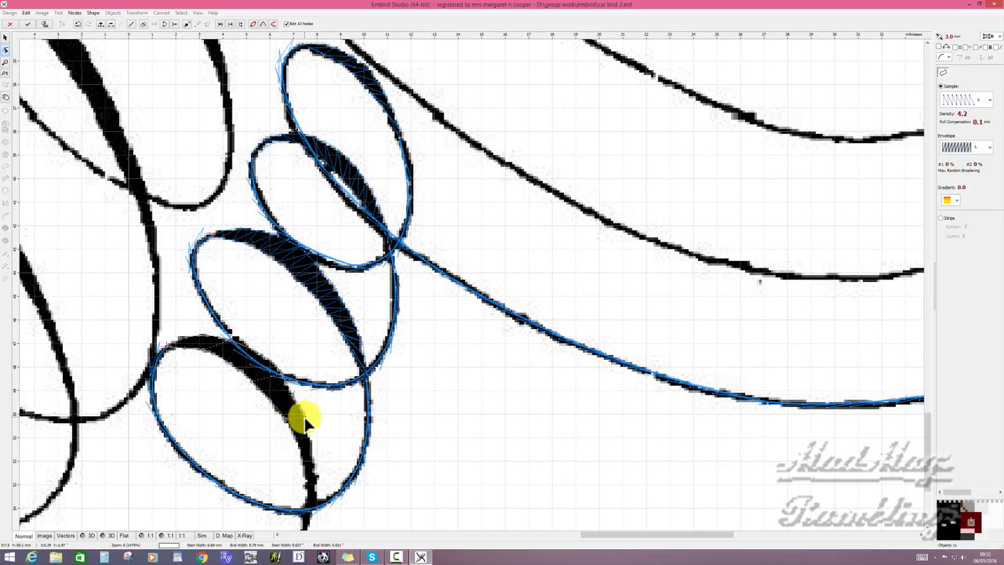
# - Continue the column down the fourth loop's tapering stroke to just above the crossing, fit its edges and generate the stitches
pyautogui.click(309, 476)
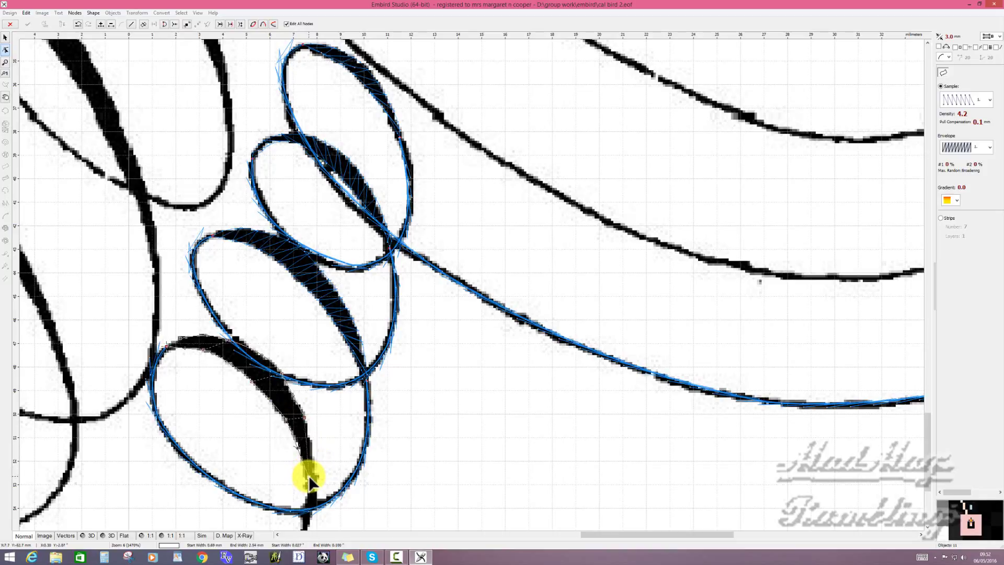
pyautogui.click(299, 446)
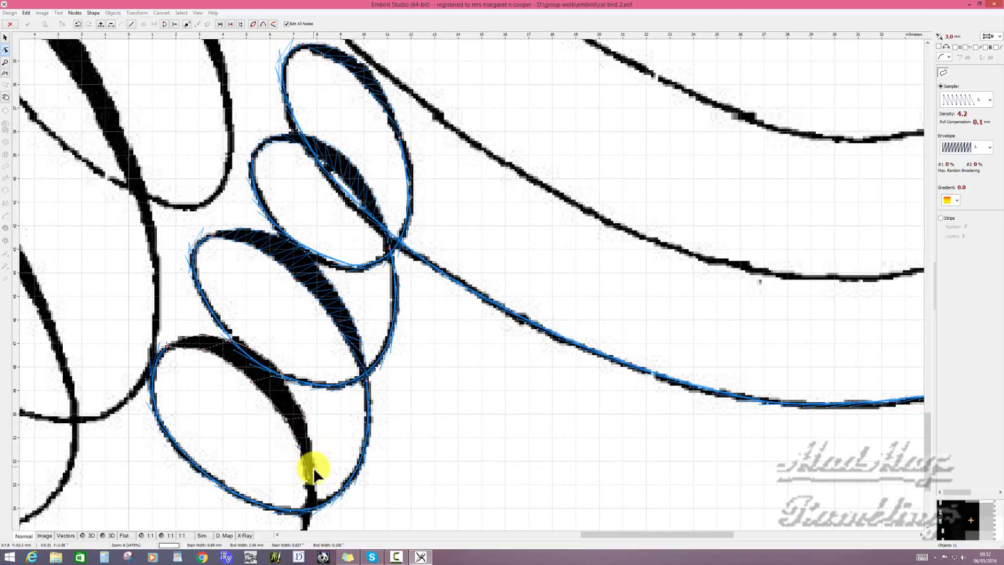
pyautogui.click(313, 489)
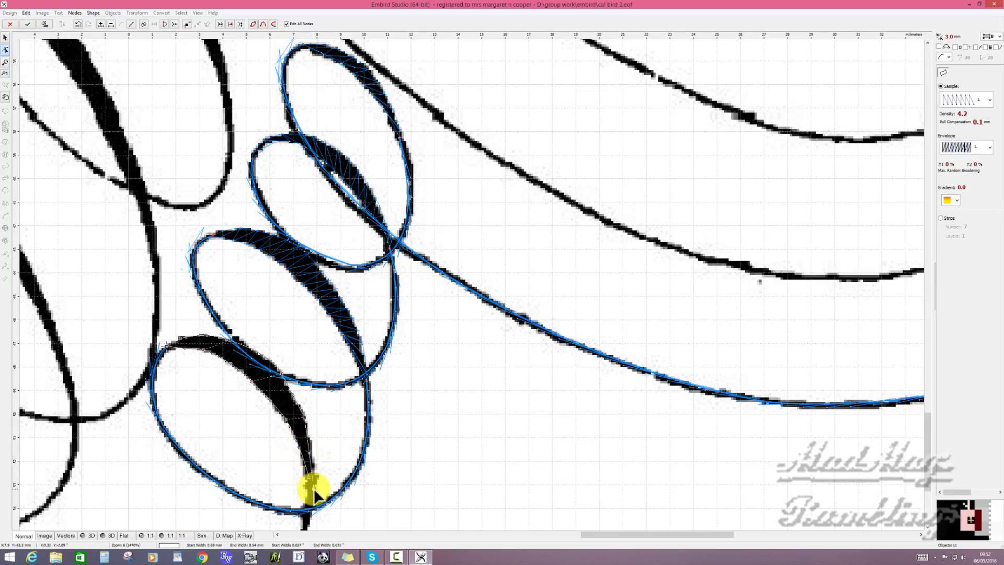
pyautogui.click(310, 453)
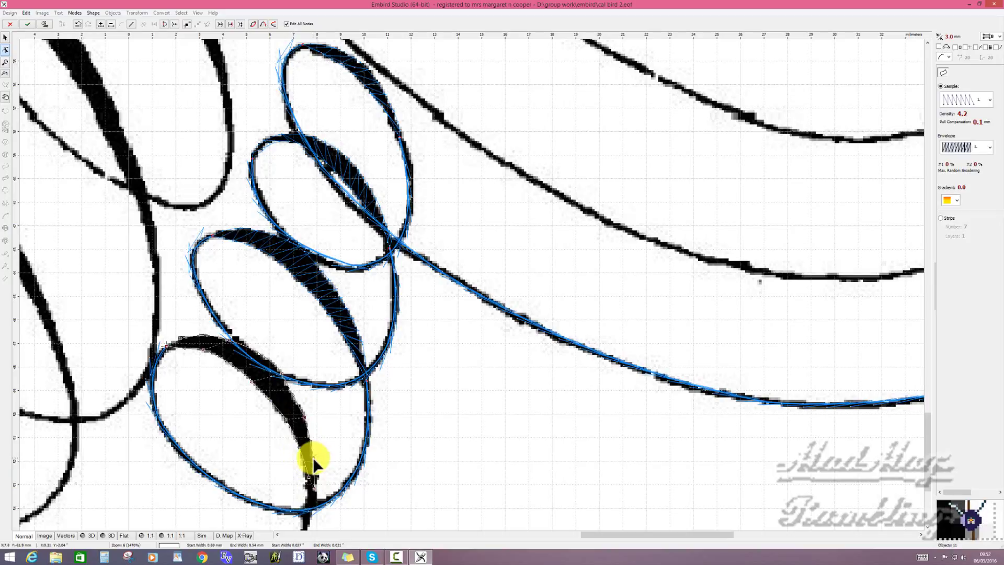
pyautogui.click(313, 458)
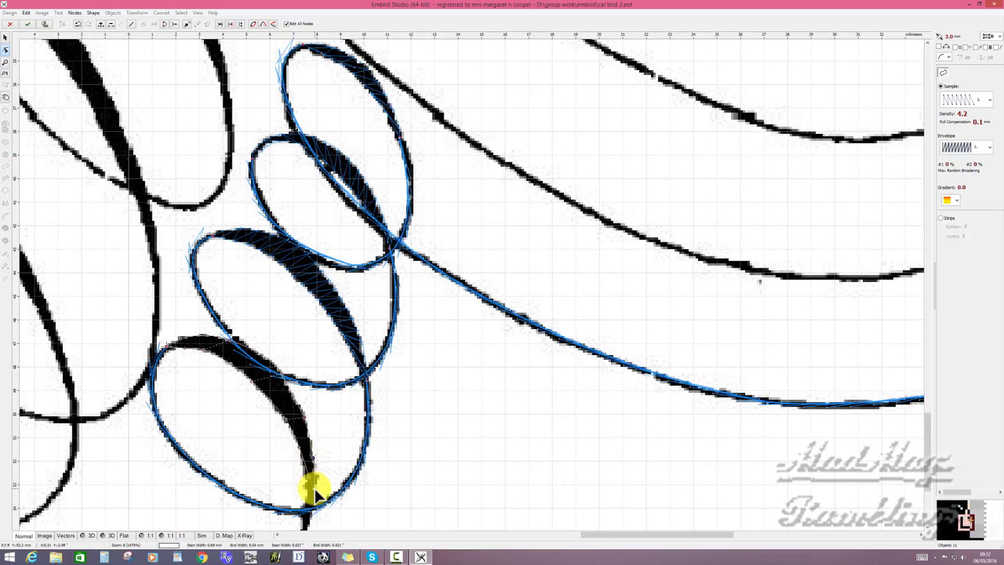
pyautogui.rightClick(314, 485)
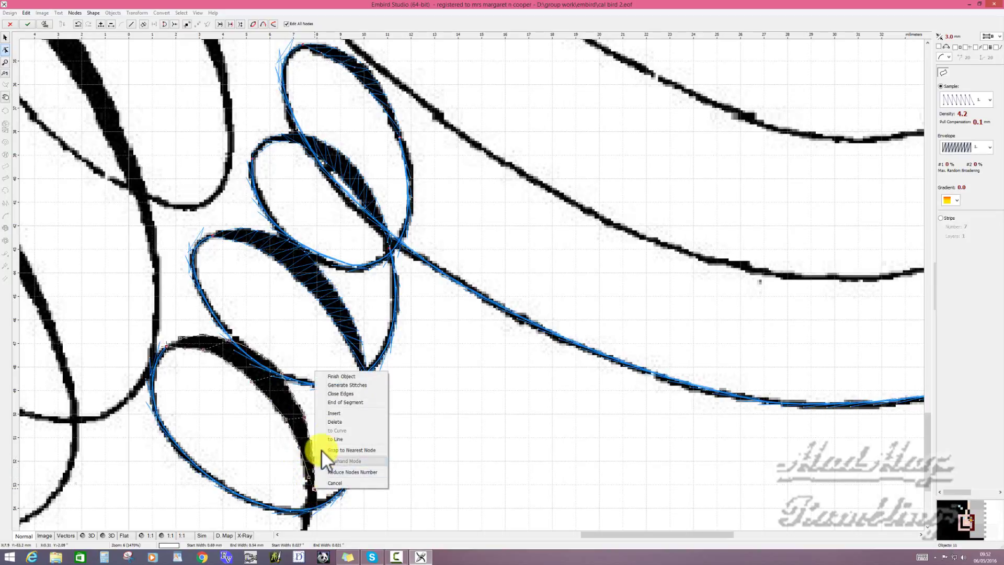
pyautogui.click(350, 386)
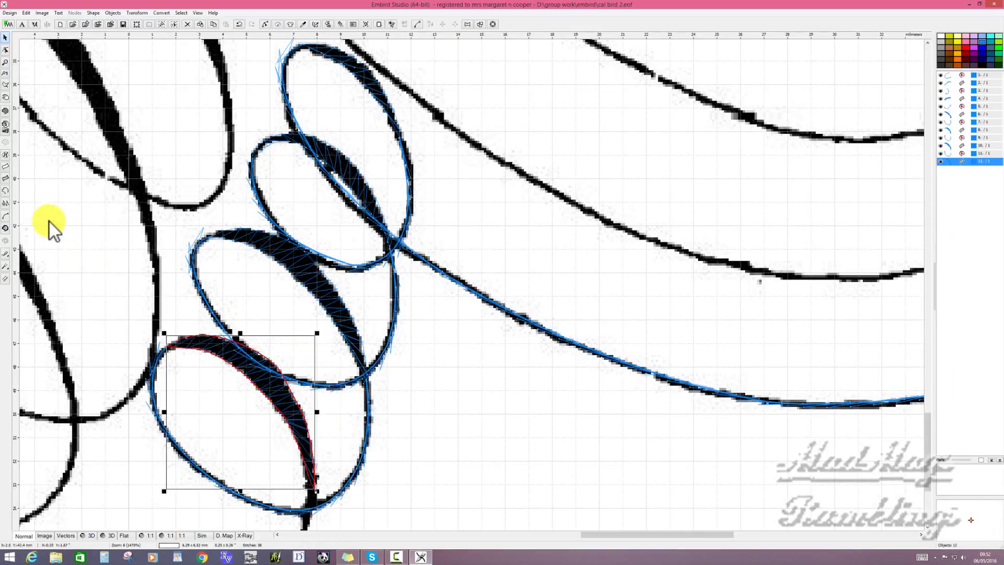
# - Lighten the background artwork by applying a brightness filter of 33.3%
pyautogui.click(44, 11)
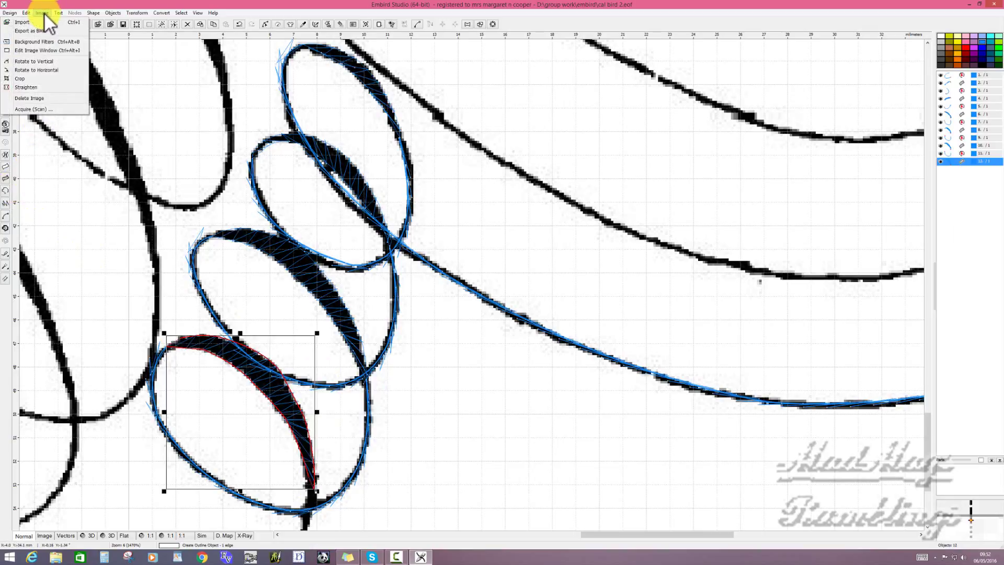
pyautogui.click(44, 41)
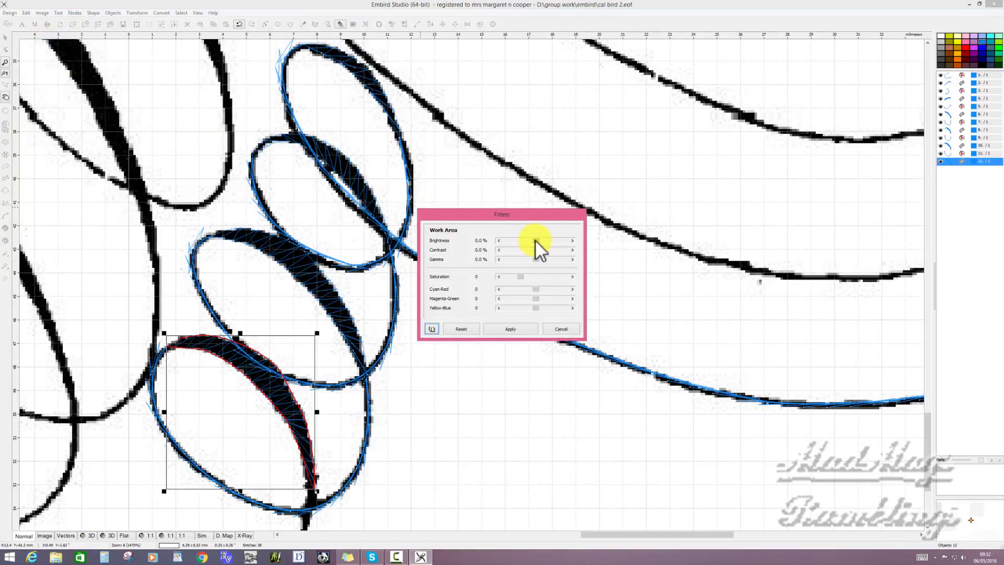
pyautogui.moveTo(535, 239); pyautogui.dragTo(545, 240)
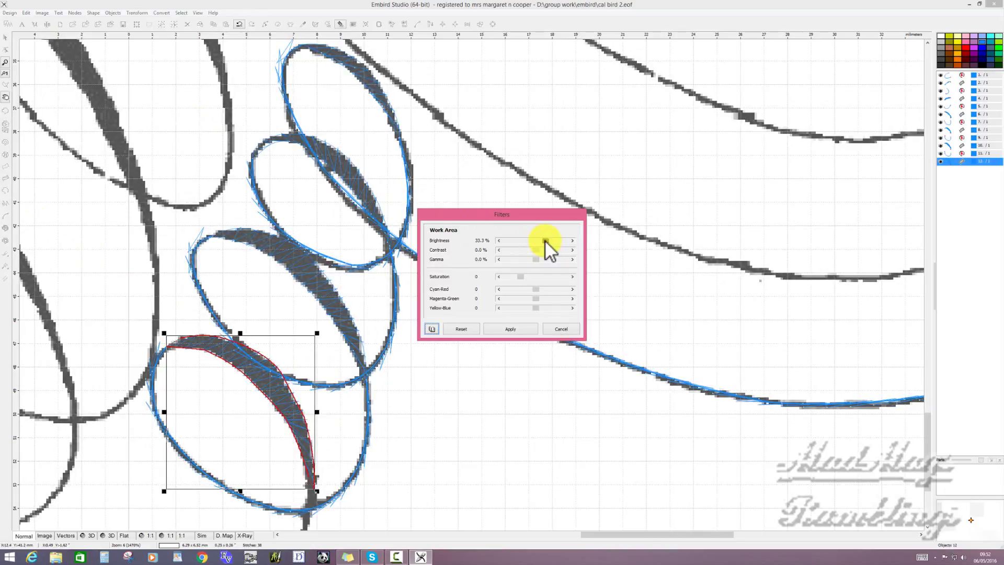
pyautogui.click(519, 327)
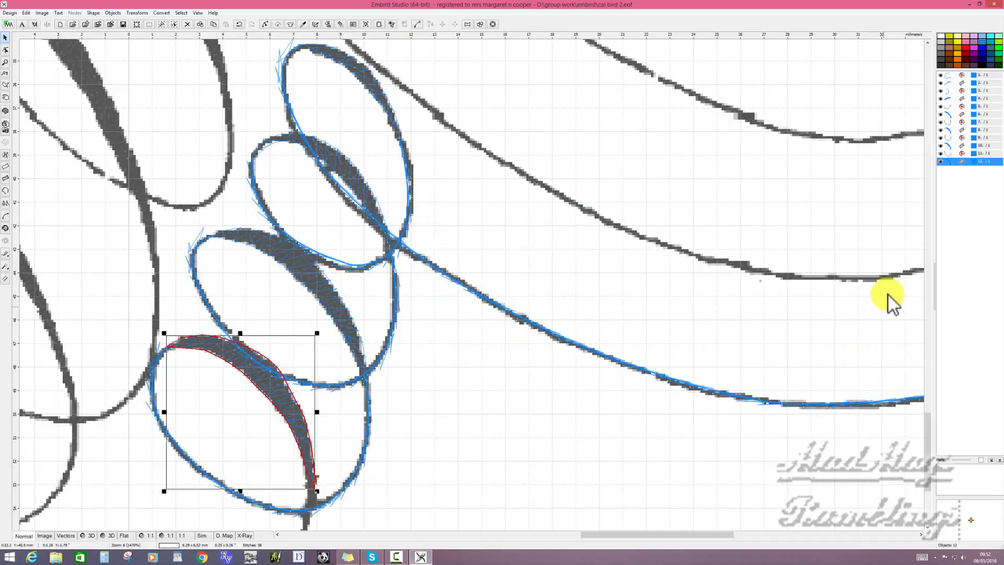
# - Reopen the fourth loop's thick-stroke column object for editing and regenerate its stitches
pyautogui.scroll(5, 927, 202)
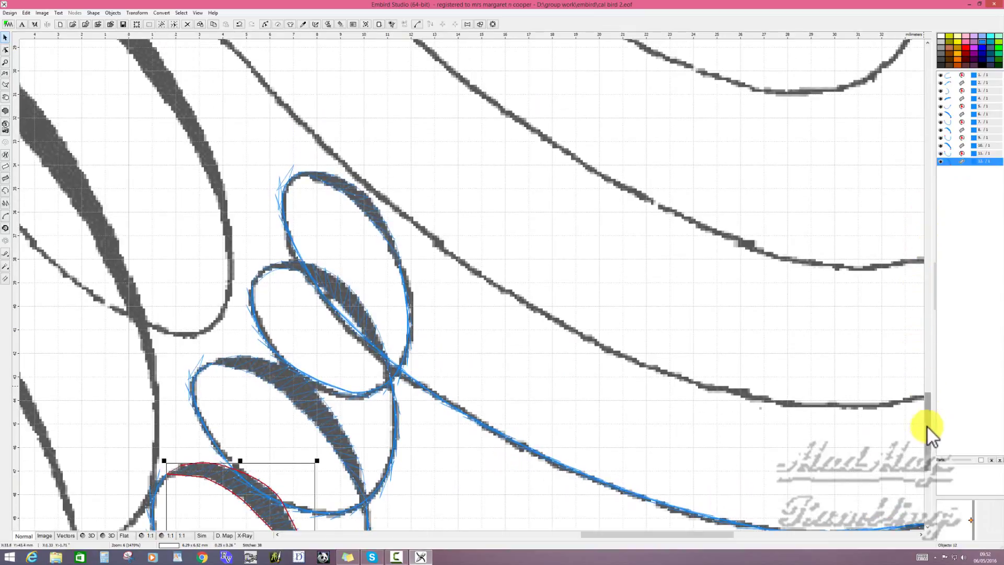
pyautogui.moveTo(930, 450); pyautogui.dragTo(924, 517)
pyautogui.moveTo(626, 532); pyautogui.dragTo(563, 535)
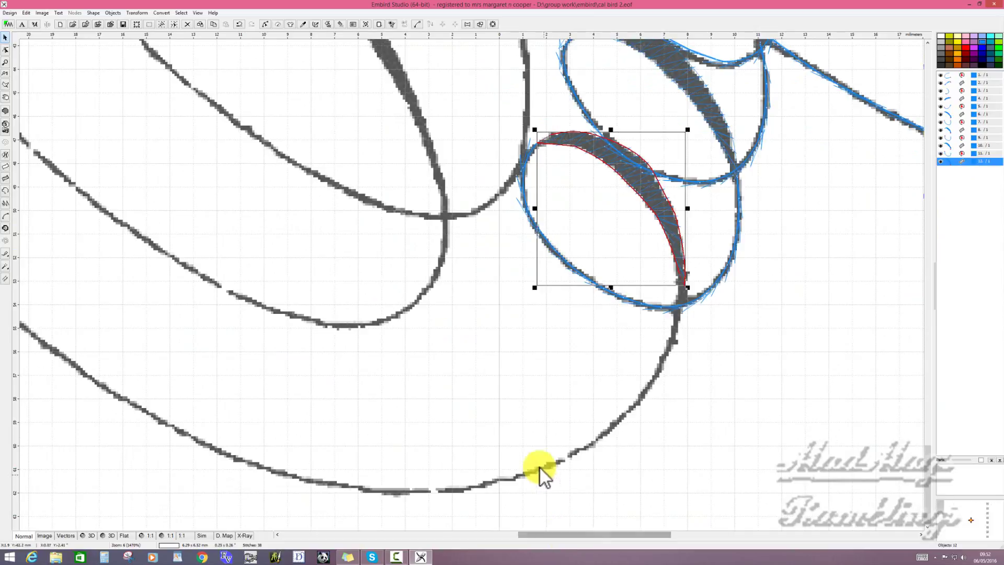
pyautogui.rightClick(651, 173)
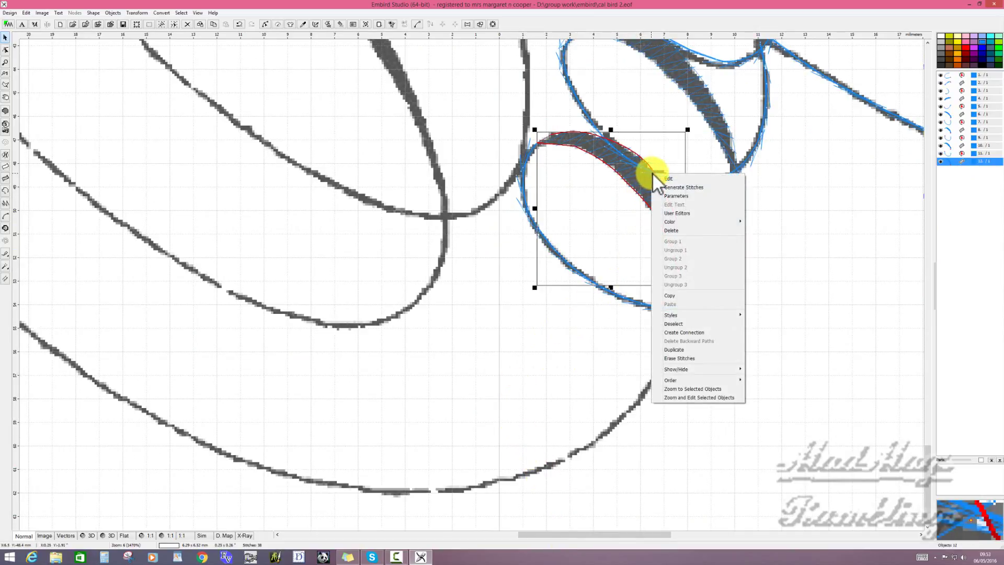
pyautogui.click(678, 177)
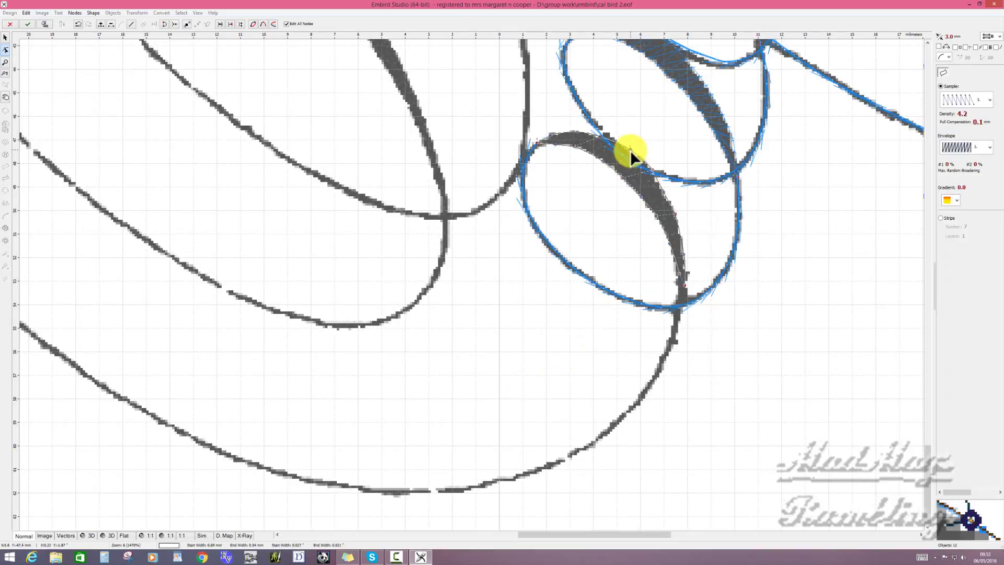
pyautogui.rightClick(665, 192)
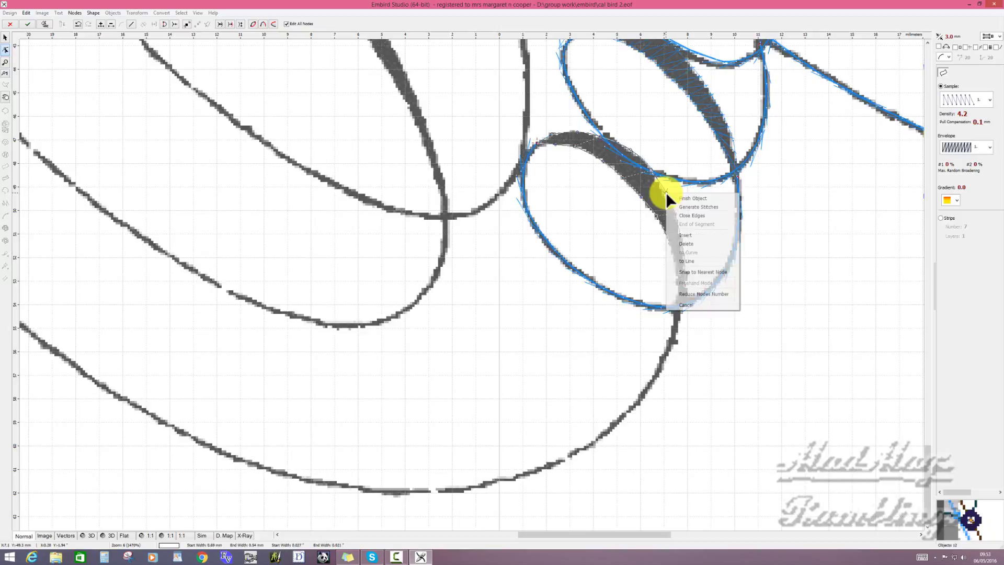
pyautogui.click(700, 206)
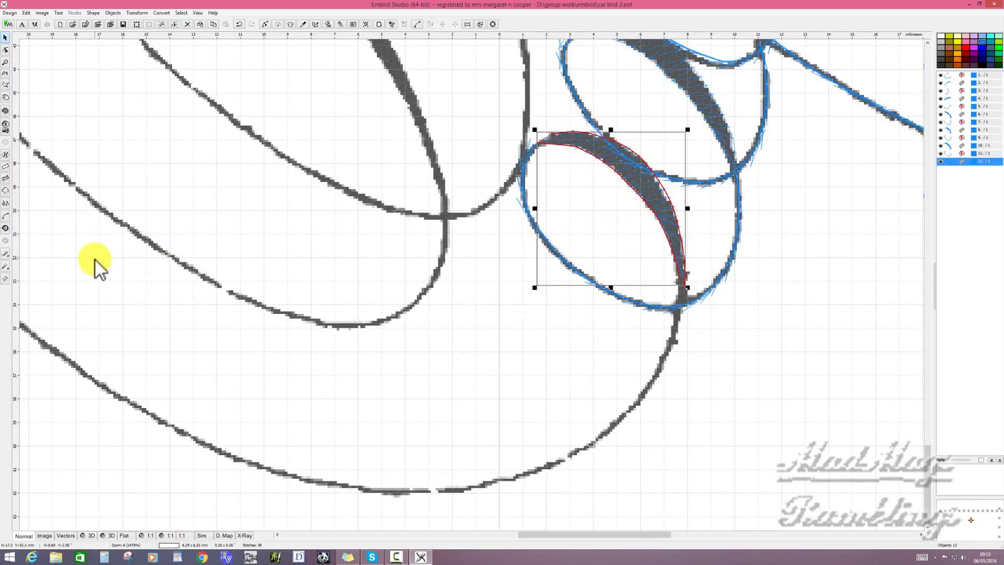
# - Start a Sketch outline 0.2 mm wide at the end of the fourth loop's column and trace the bottom of the large curve
pyautogui.click(7, 193)
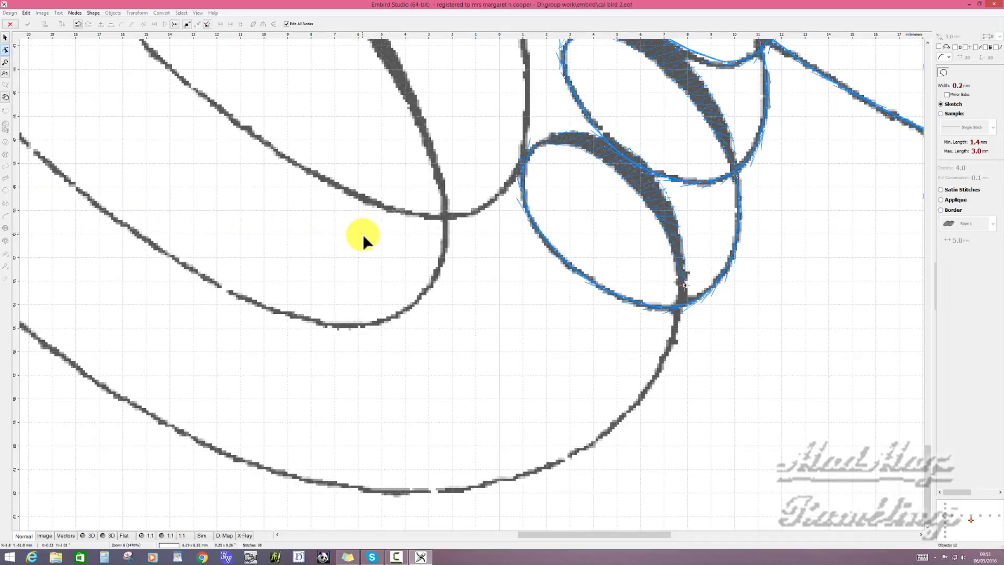
pyautogui.scroll(-2, 362, 234)
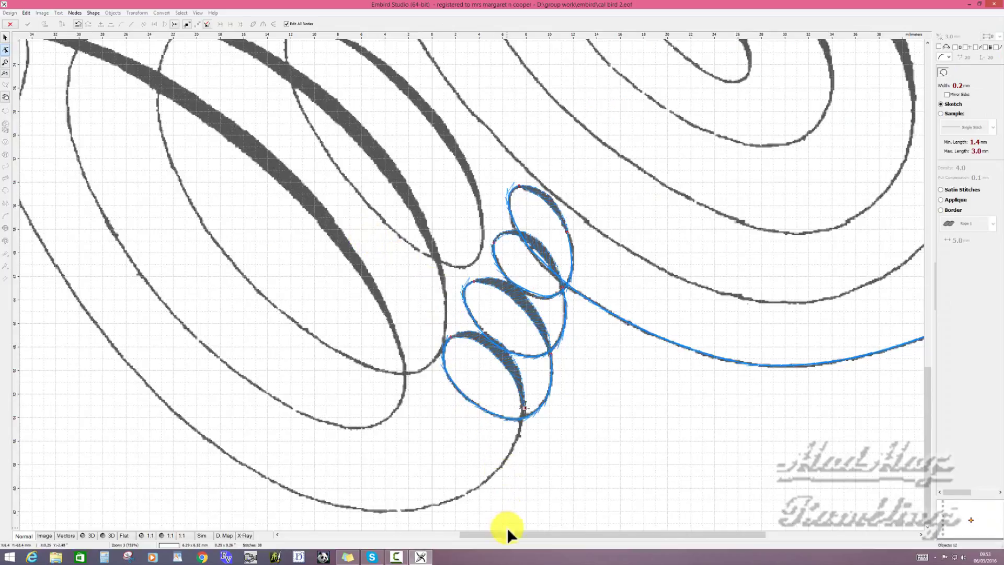
pyautogui.moveTo(511, 535); pyautogui.dragTo(460, 535)
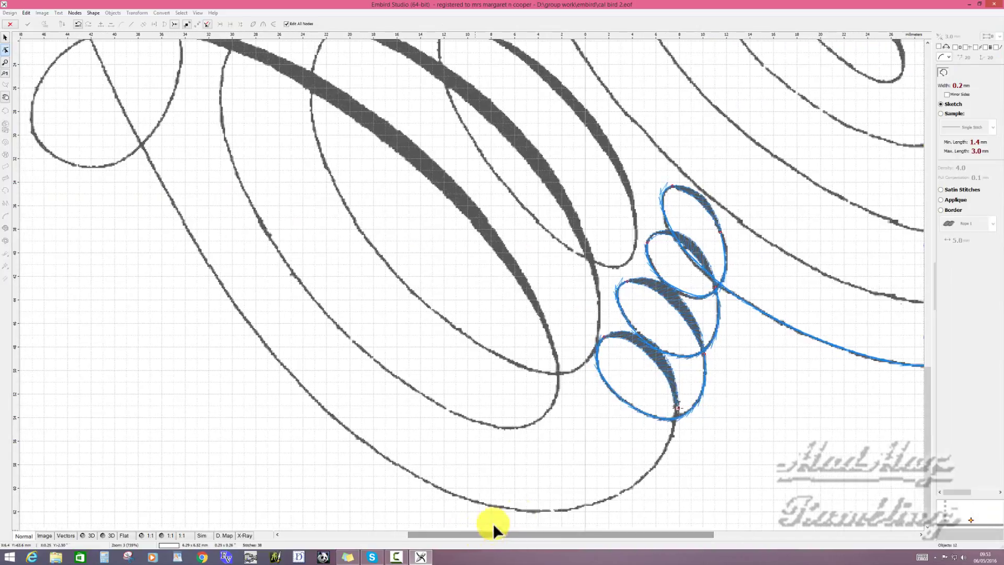
pyautogui.click(623, 491)
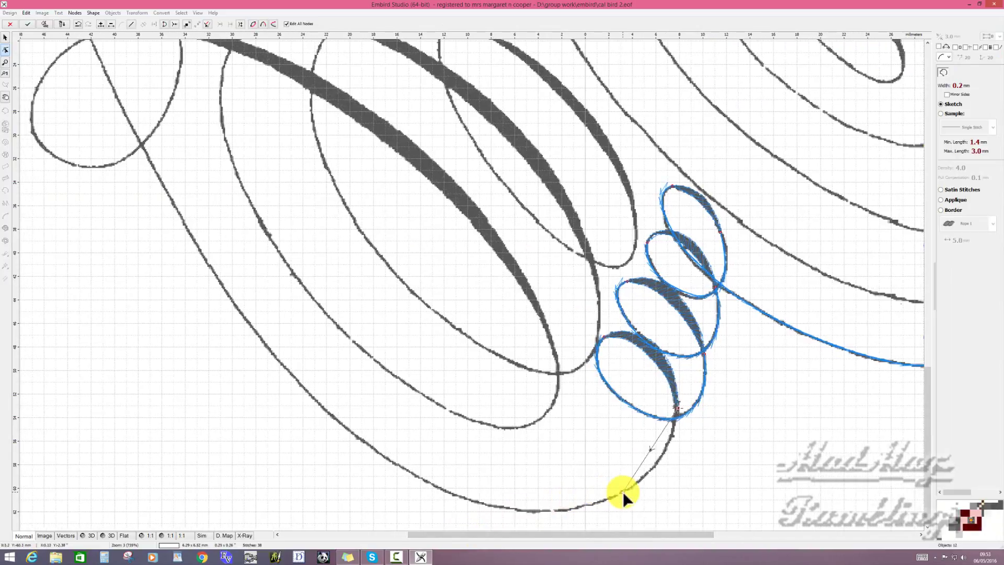
pyautogui.click(660, 457)
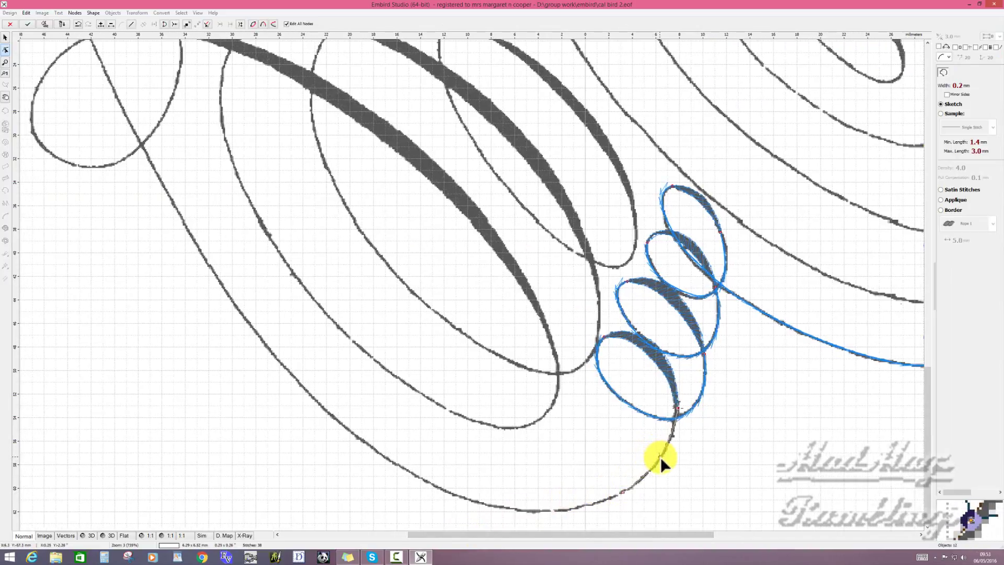
pyautogui.click(390, 459)
pyautogui.moveTo(506, 474); pyautogui.dragTo(516, 509)
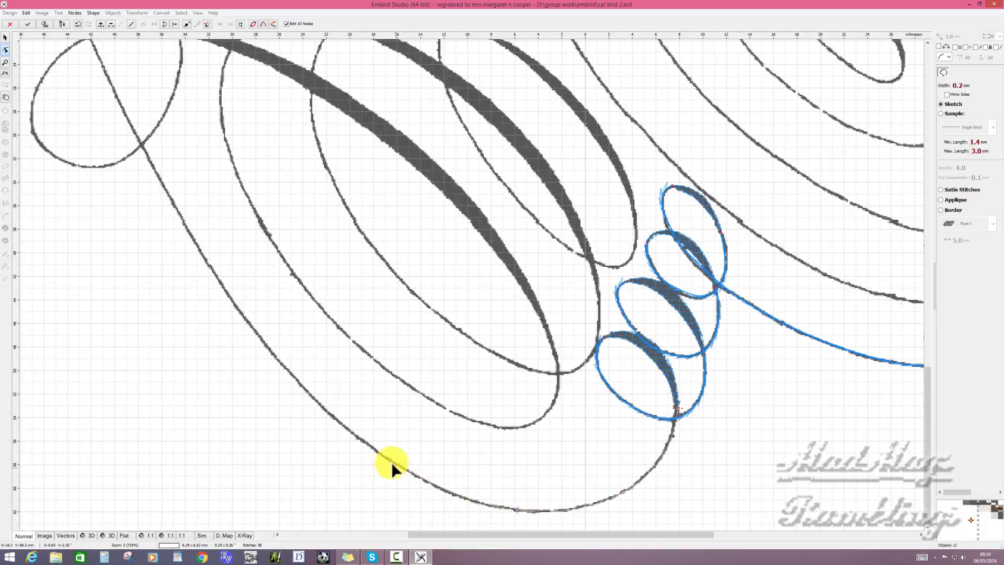
# - Extend the outline up the large curve to just below the small loop's crossing, bending the segments onto the artwork line
pyautogui.click(247, 320)
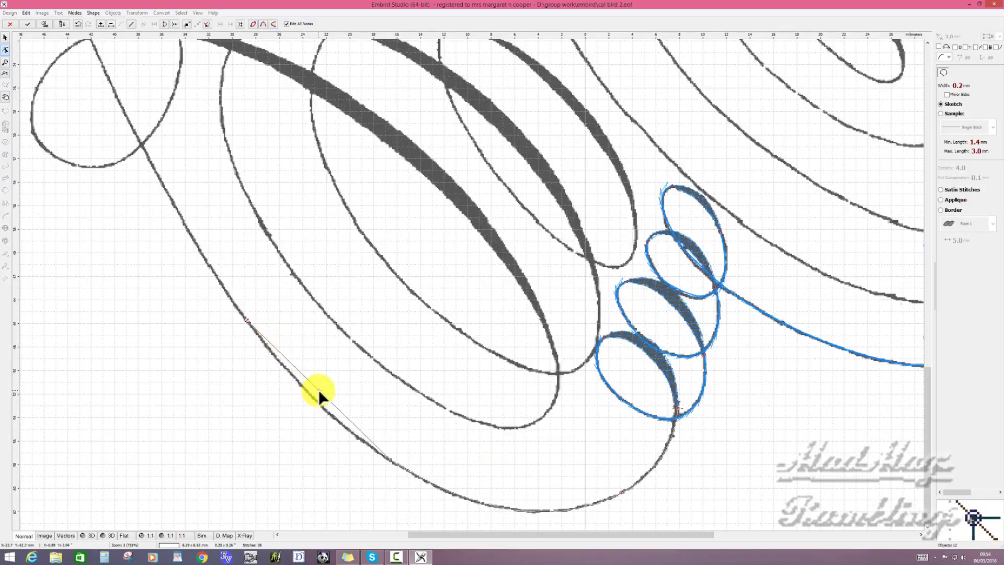
pyautogui.moveTo(318, 390); pyautogui.dragTo(313, 397)
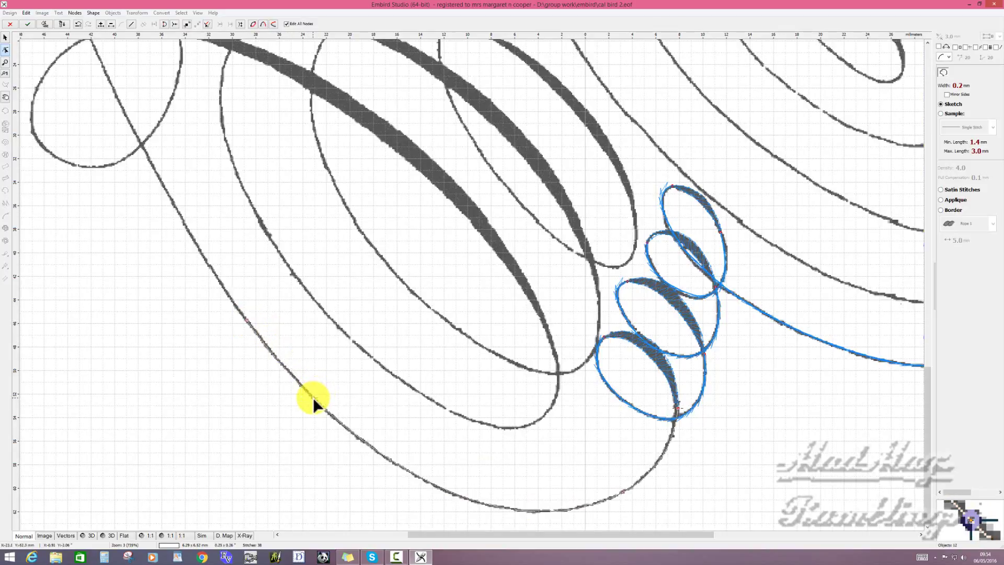
pyautogui.click(158, 174)
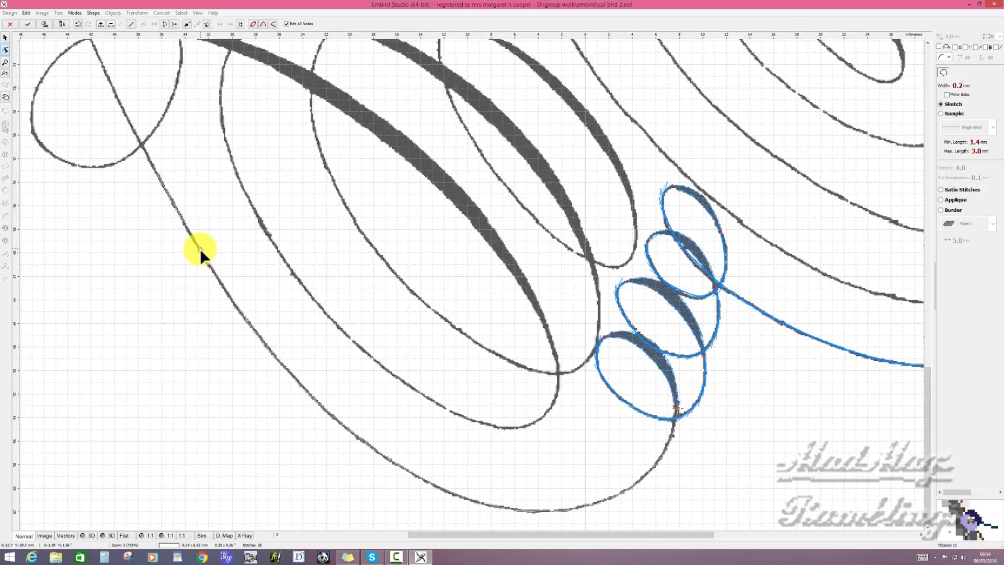
pyautogui.hotkey('ctrl', 'z')
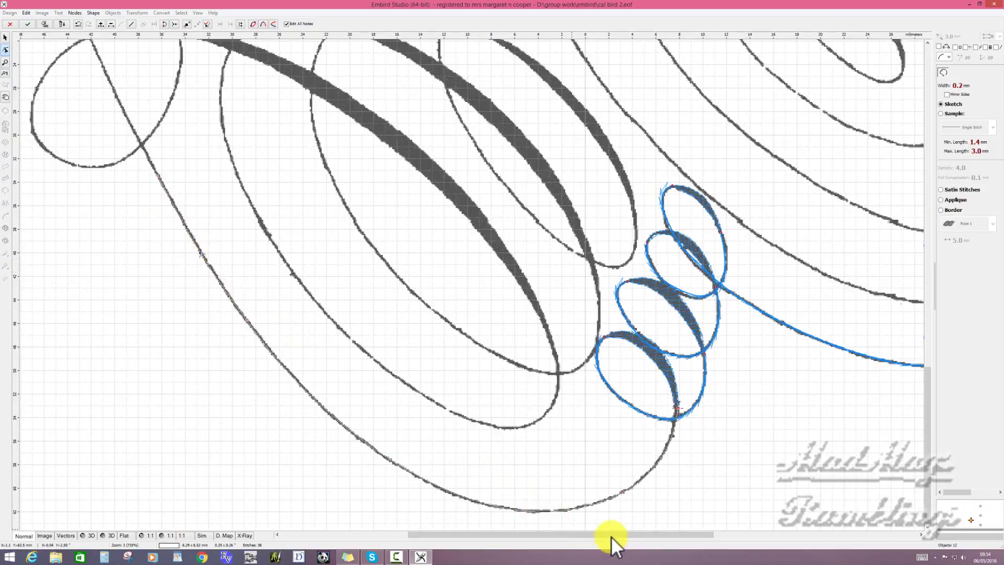
# - Continue the outline across the small loop and up the thin line beyond it, fitting the curve to the artwork
pyautogui.moveTo(610, 536); pyautogui.dragTo(570, 535)
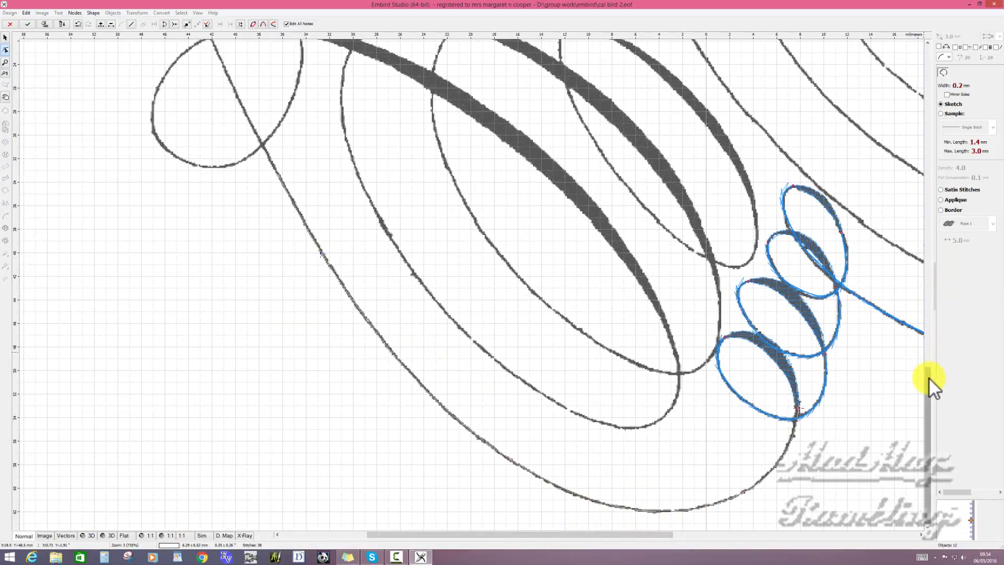
pyautogui.moveTo(928, 377); pyautogui.dragTo(920, 321)
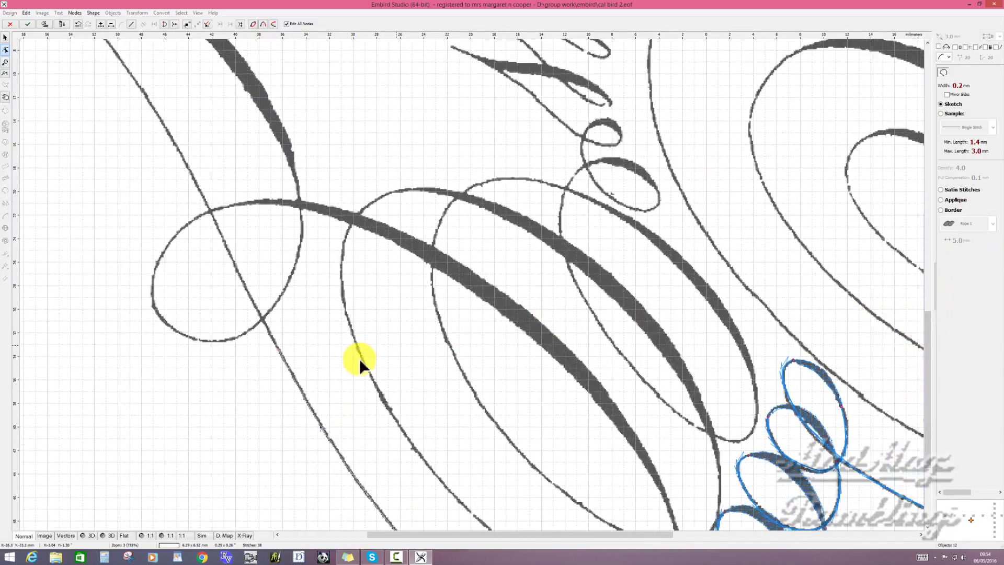
pyautogui.click(194, 178)
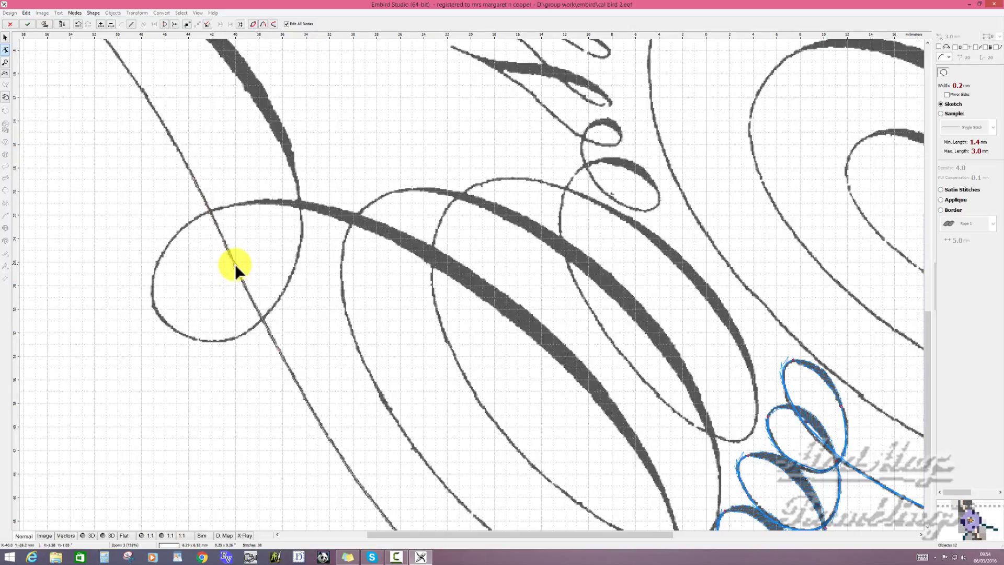
pyautogui.click(112, 49)
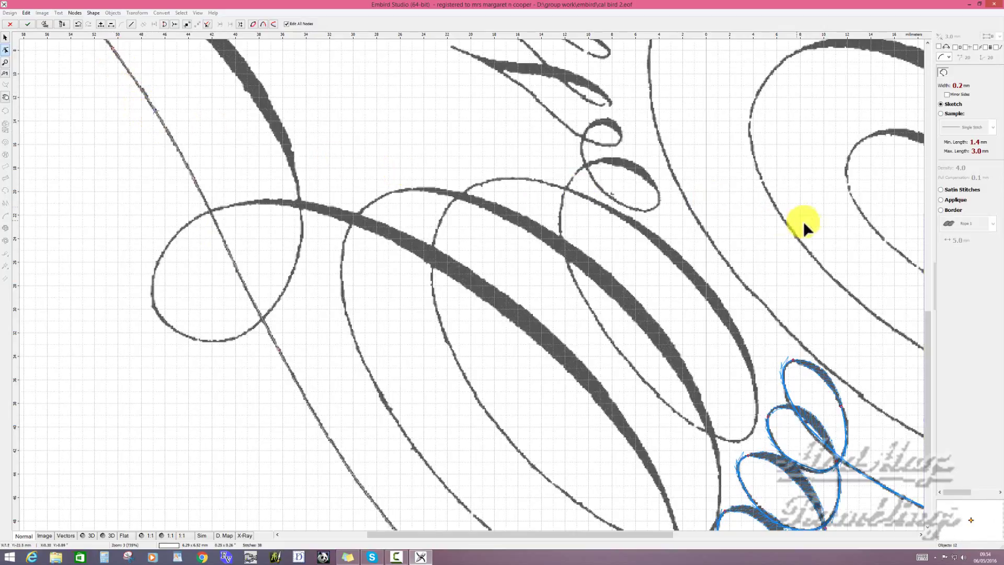
# - Trace the broken upper part of the thin line to the pointed wing tip, bridging its gaps with curved segments
pyautogui.moveTo(924, 330); pyautogui.dragTo(918, 250)
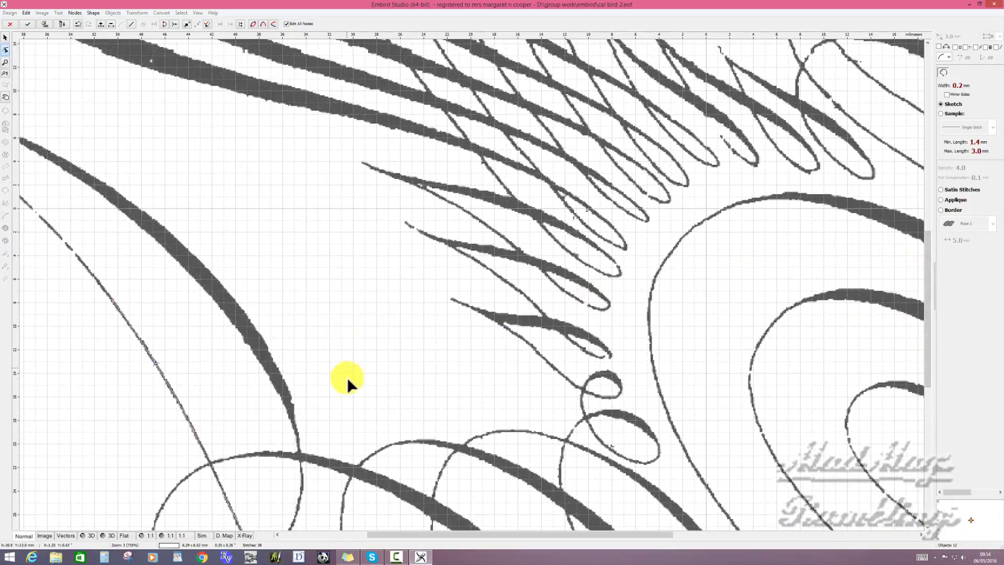
pyautogui.moveTo(462, 531); pyautogui.dragTo(382, 529)
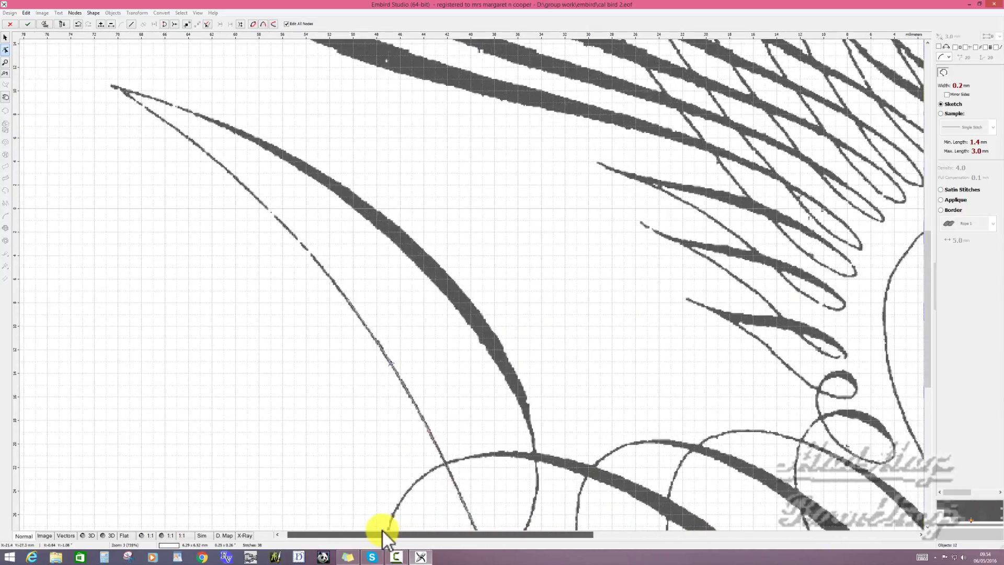
pyautogui.click(217, 161)
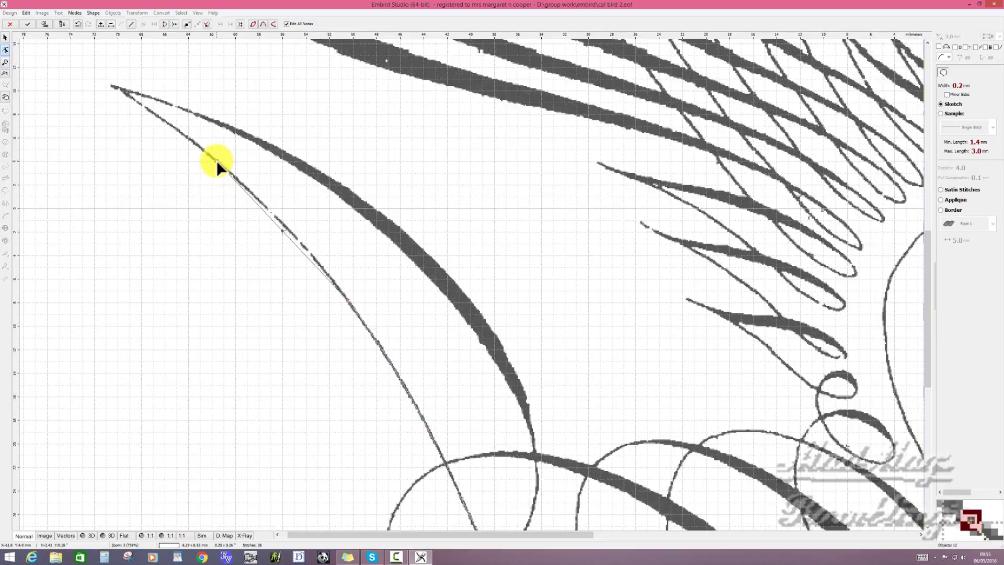
pyautogui.click(283, 229)
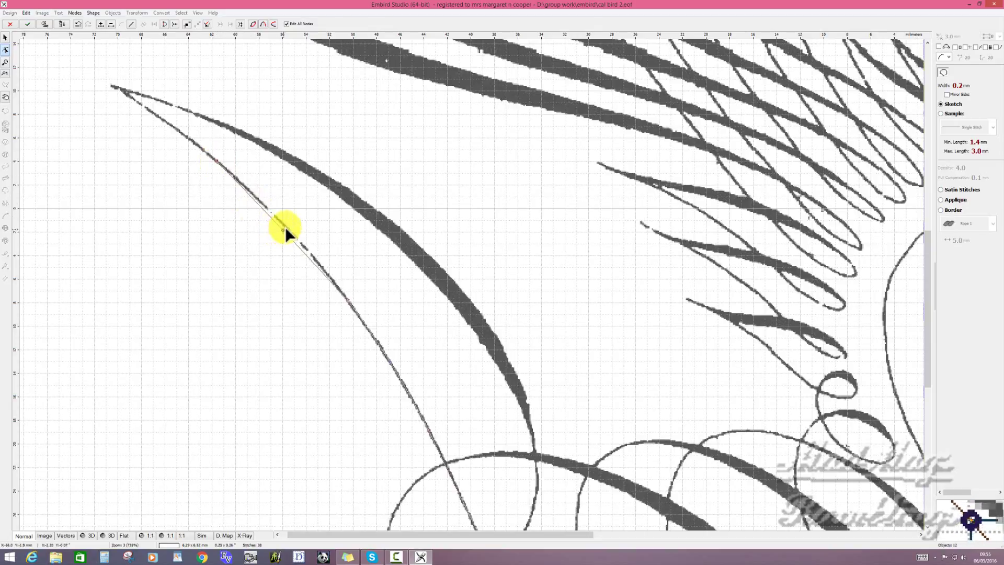
pyautogui.click(111, 85)
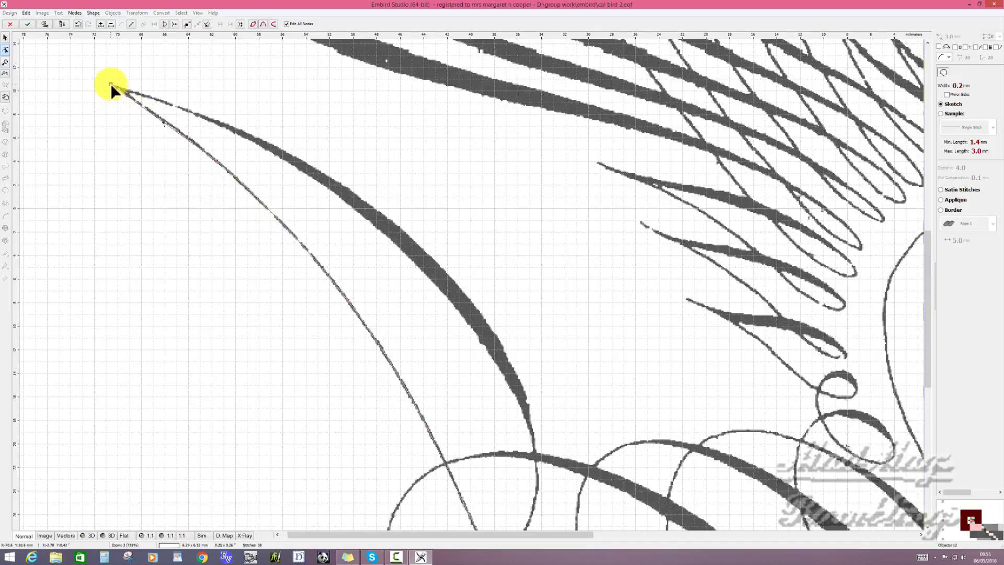
# - Turn the outline at the wing tip, trace the thin beginning of the adjoining stroke and generate the stitches
pyautogui.moveTo(142, 90); pyautogui.dragTo(176, 105)
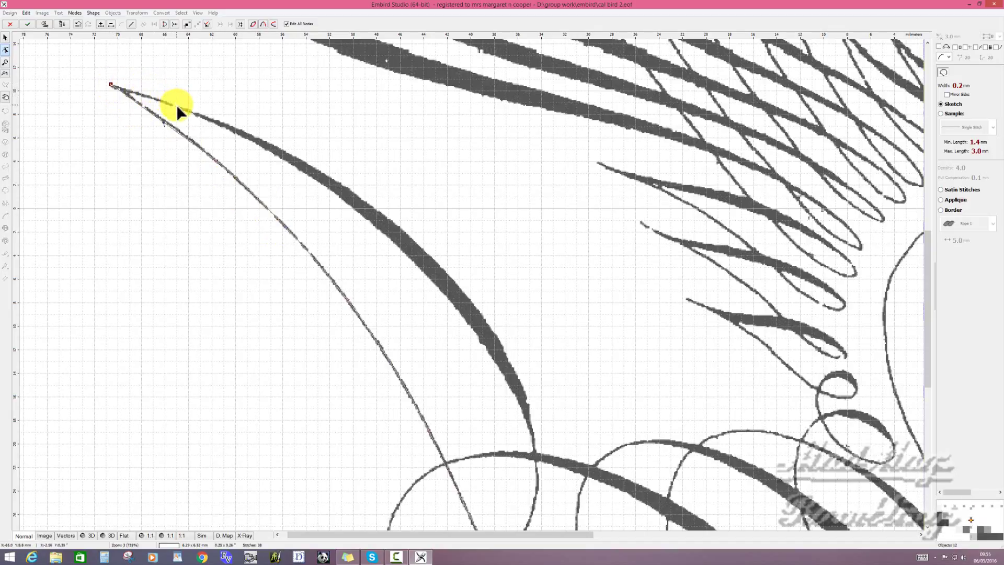
pyautogui.click(176, 106)
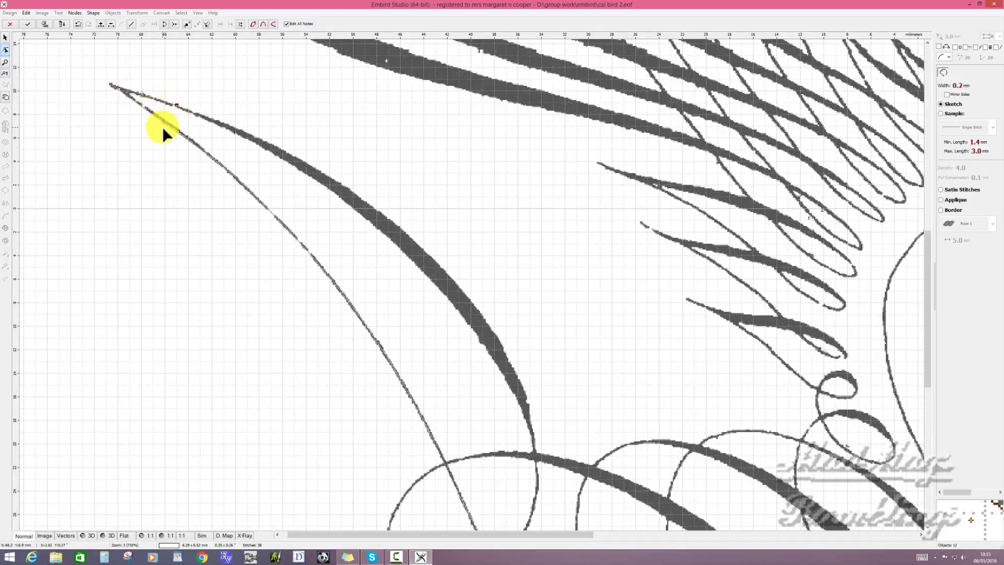
pyautogui.click(191, 112)
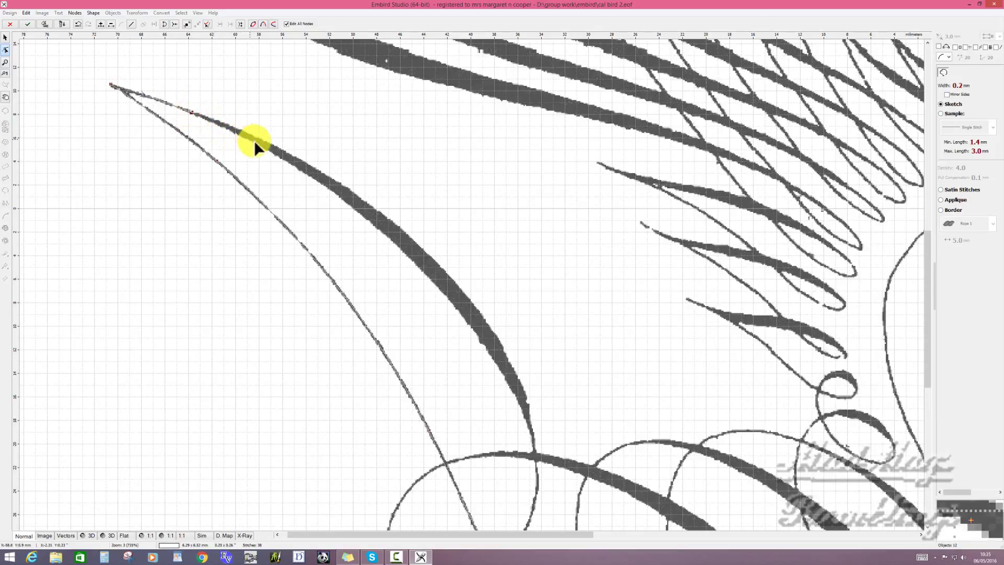
pyautogui.rightClick(195, 121)
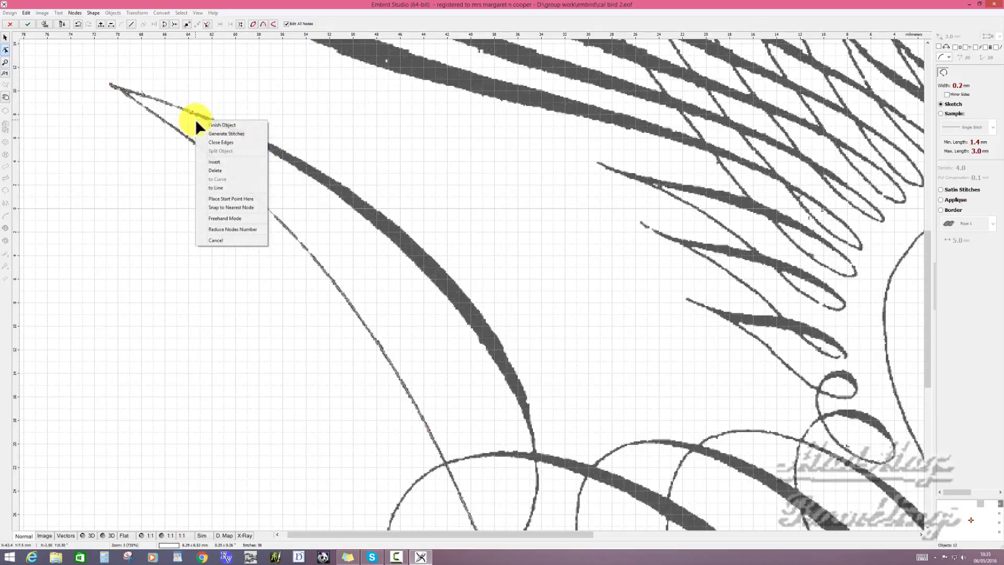
pyautogui.click(224, 134)
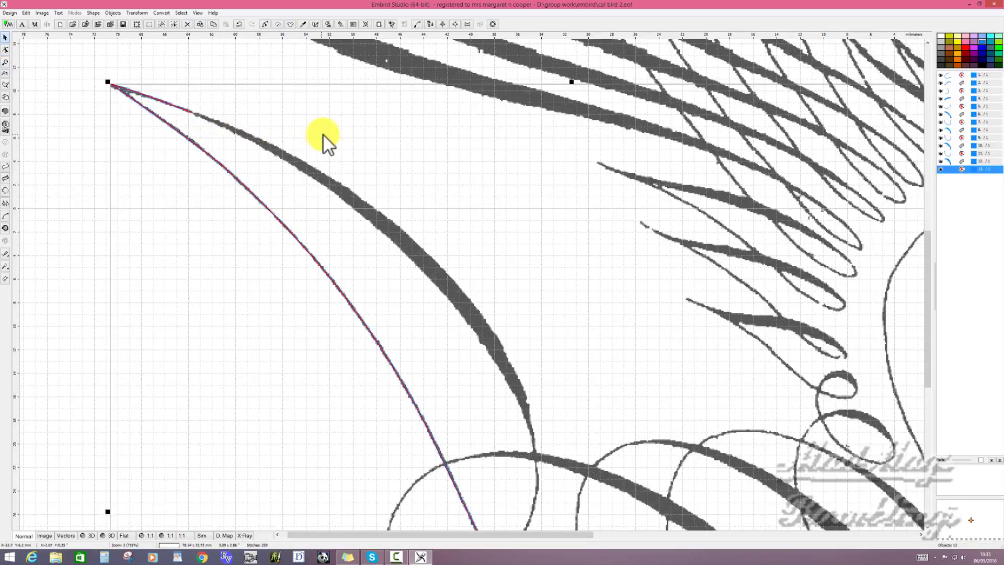
# - Start a column object where the wing-tip outline ends and place the first node pairs along the narrow beginning of the thick stroke
pyautogui.scroll(-5, 427, 131)
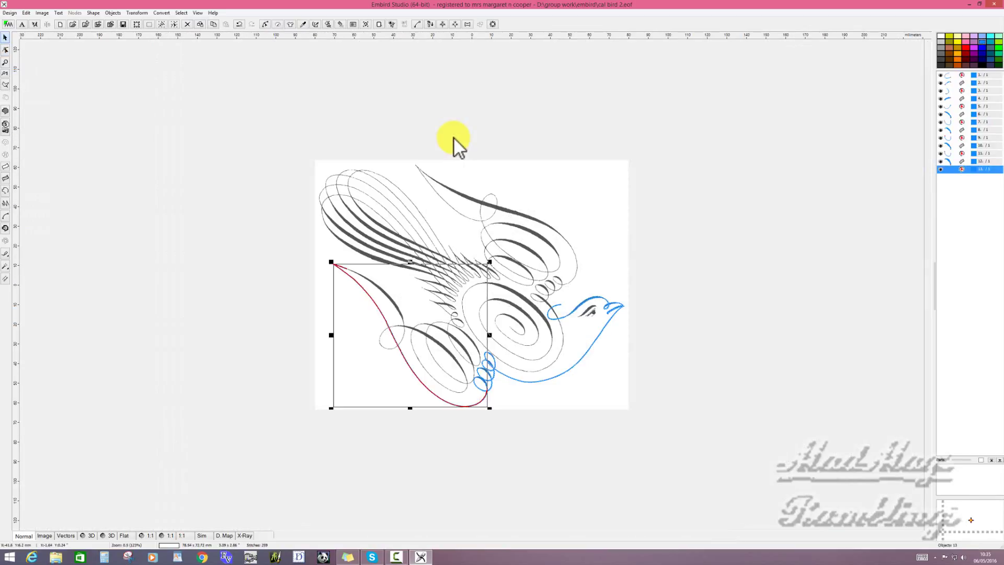
pyautogui.click(497, 171)
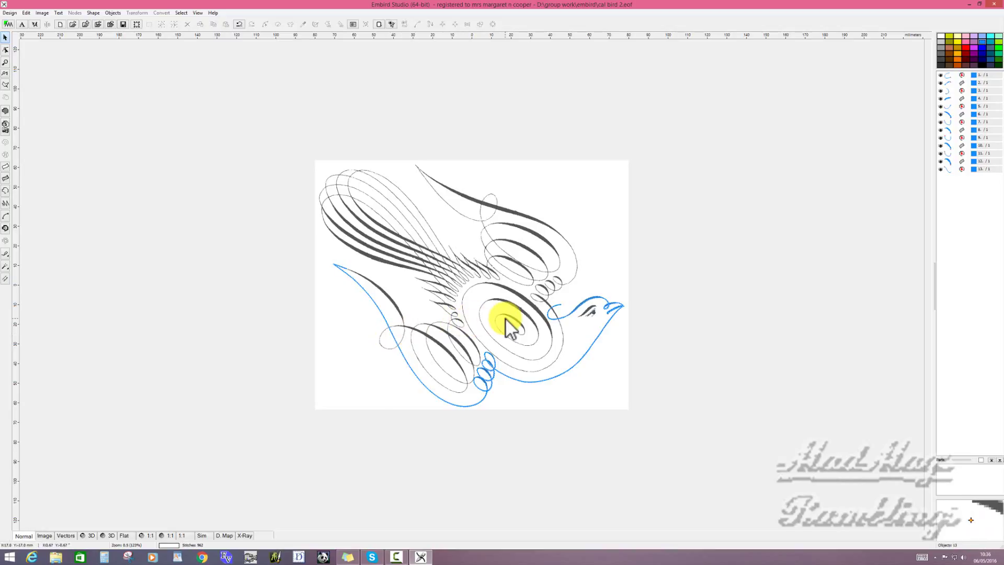
pyautogui.scroll(1, 507, 324)
pyautogui.scroll(1, 506, 325)
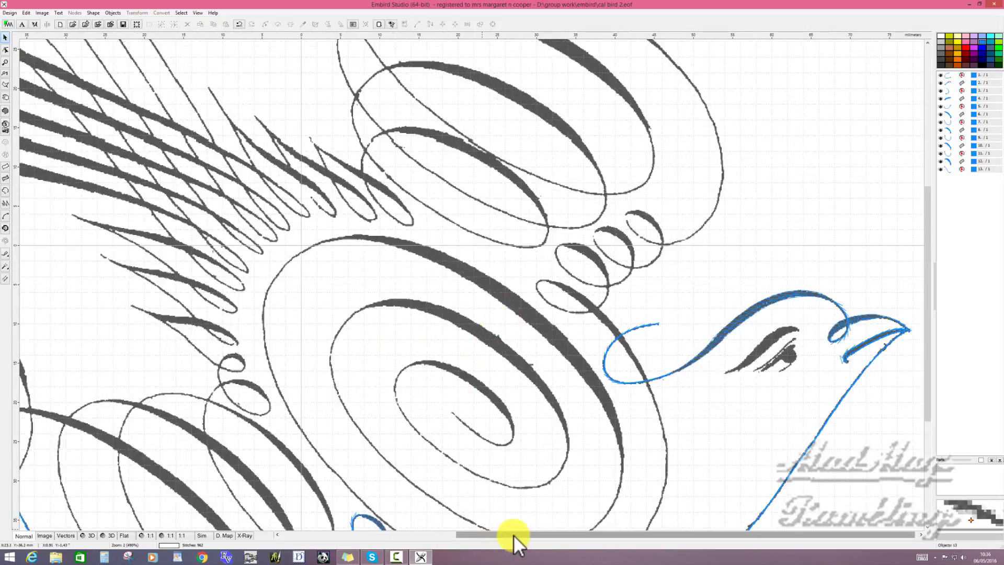
pyautogui.moveTo(513, 535); pyautogui.dragTo(378, 550)
pyautogui.moveTo(365, 537); pyautogui.dragTo(334, 538)
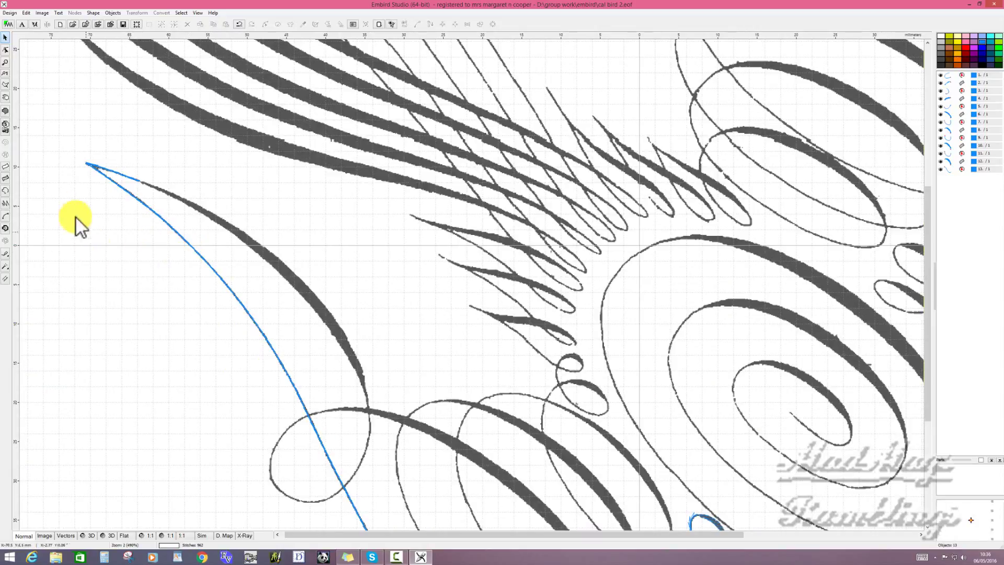
pyautogui.click(5, 167)
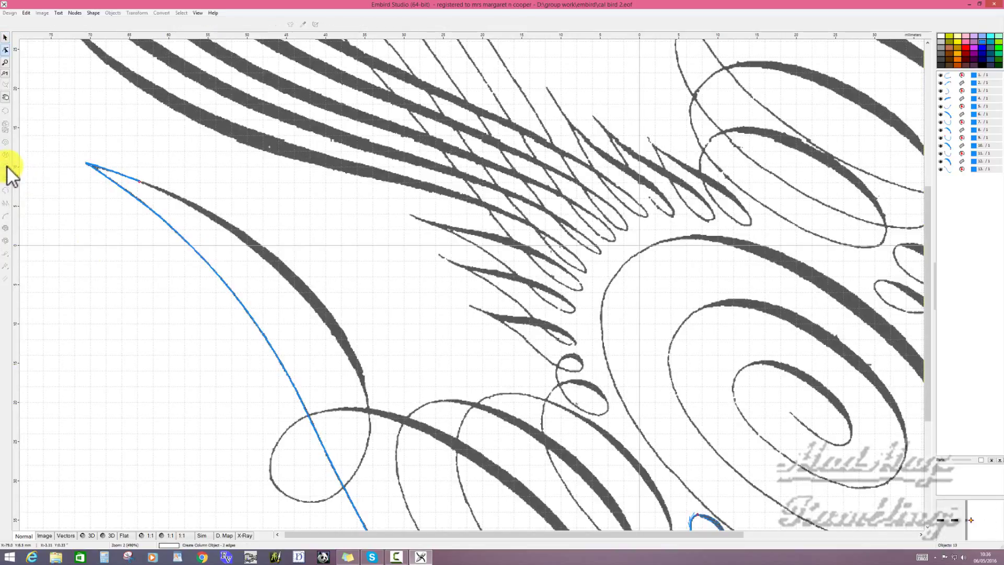
pyautogui.click(73, 165)
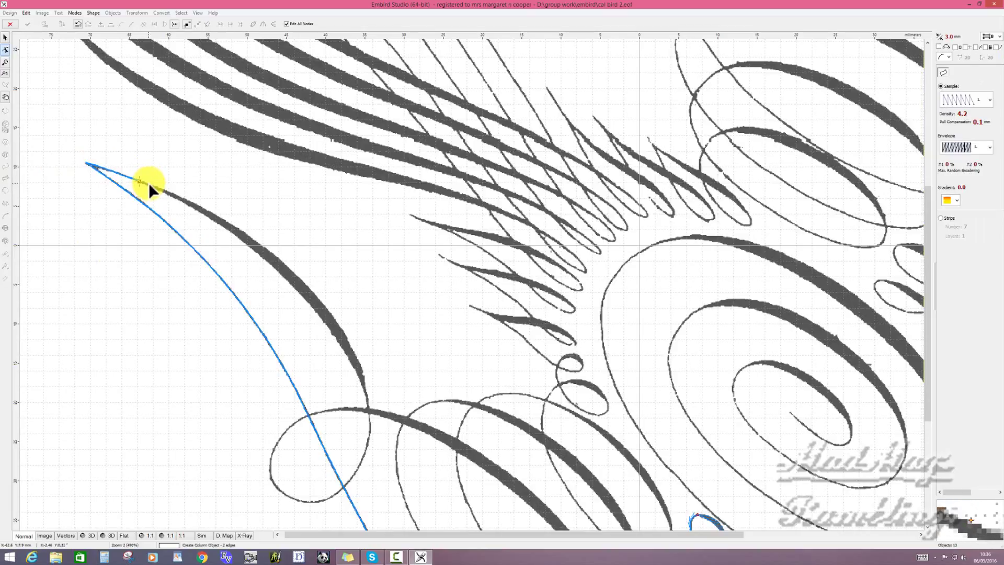
pyautogui.click(149, 183)
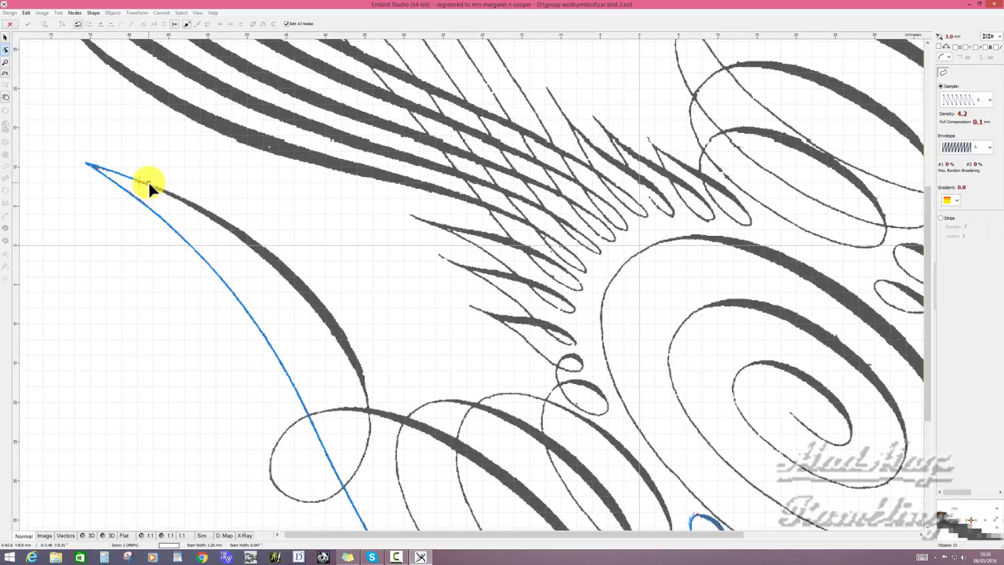
pyautogui.click(173, 197)
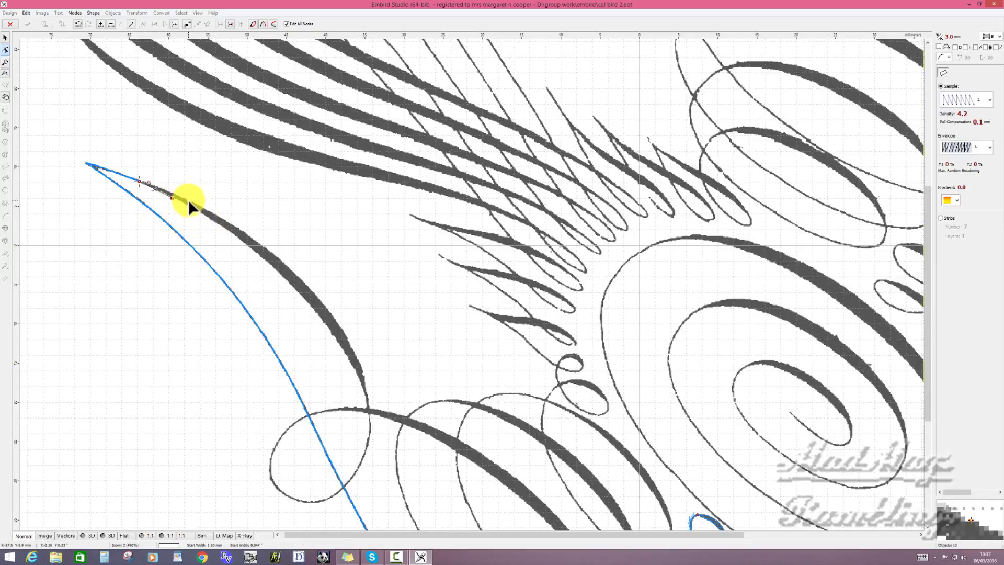
pyautogui.click(188, 199)
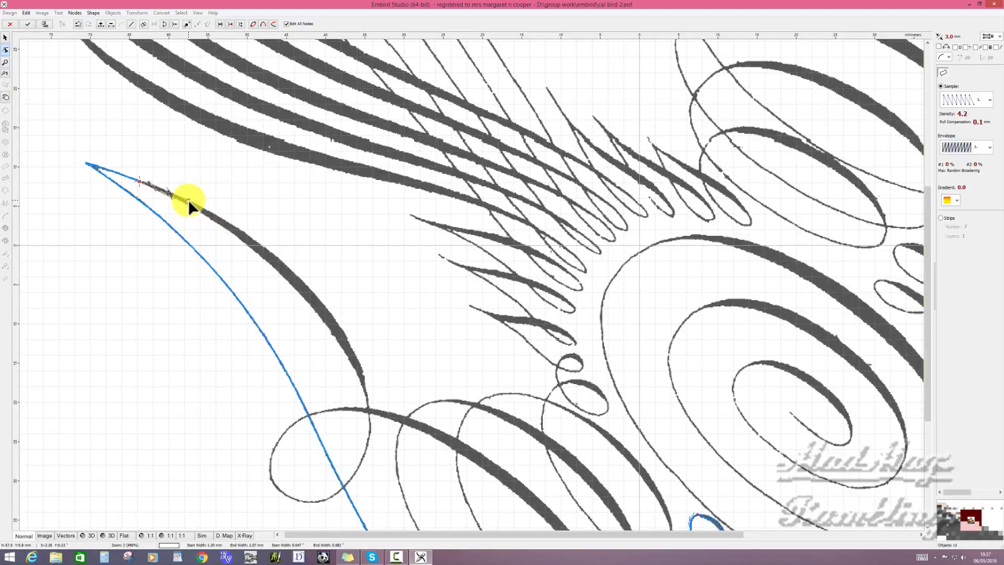
# - Extend the column through the widening middle of the wing stroke, placing node pairs on both of its edges
pyautogui.click(215, 222)
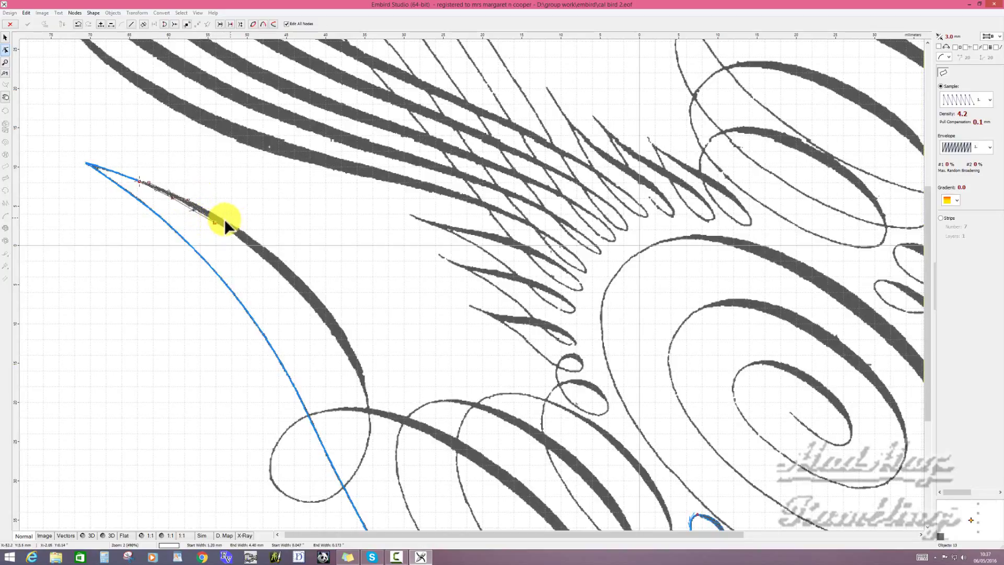
pyautogui.click(222, 218)
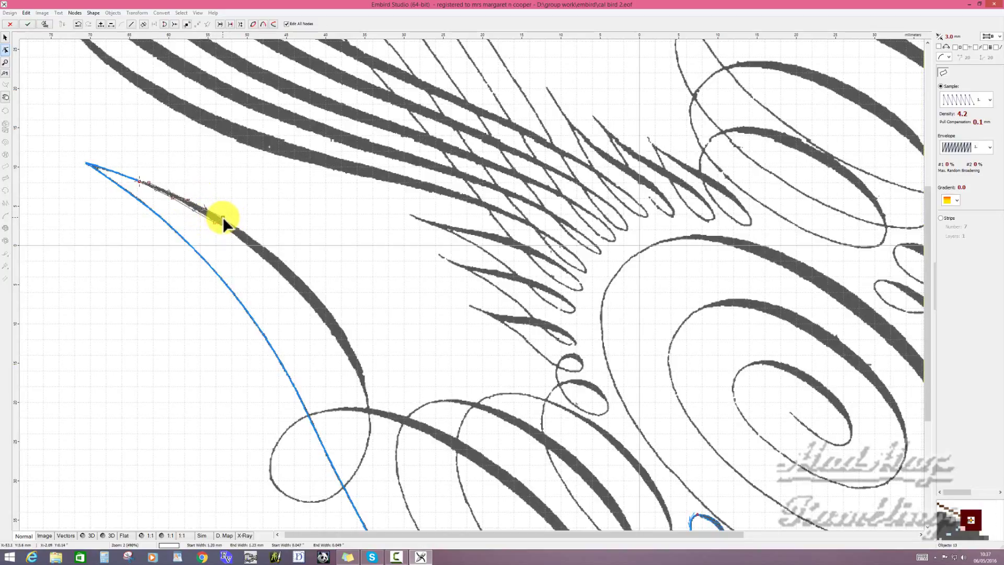
pyautogui.click(256, 253)
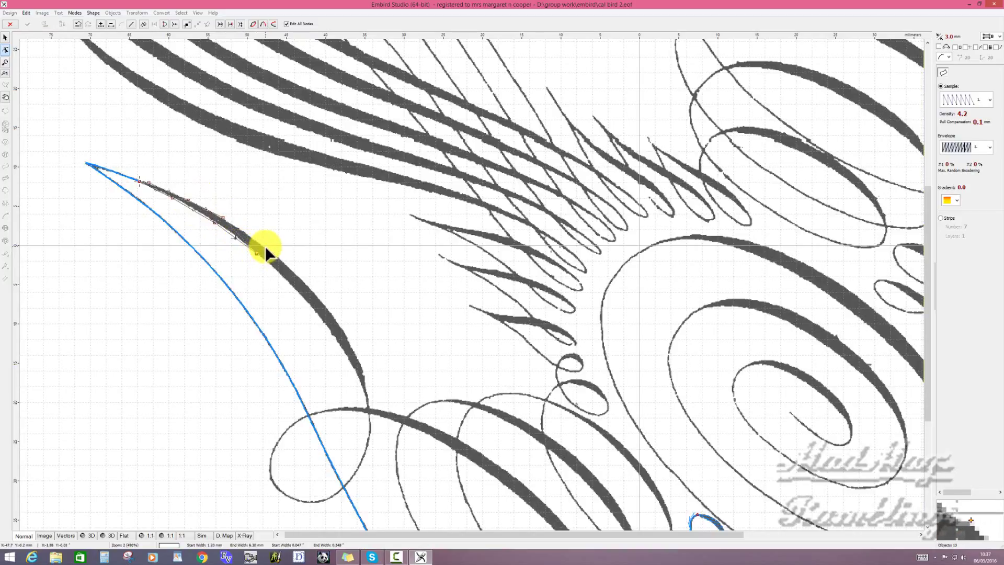
pyautogui.click(265, 246)
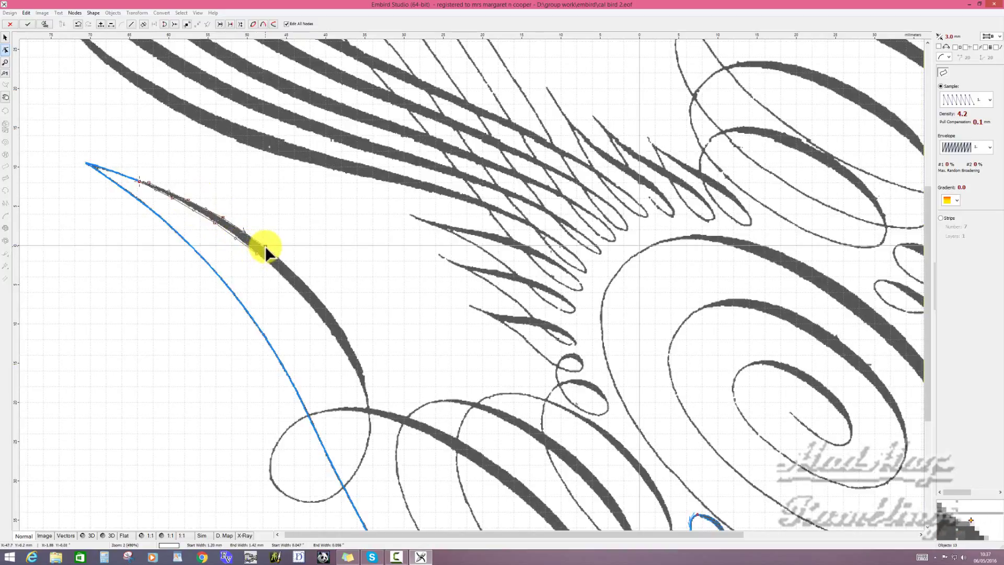
pyautogui.click(300, 293)
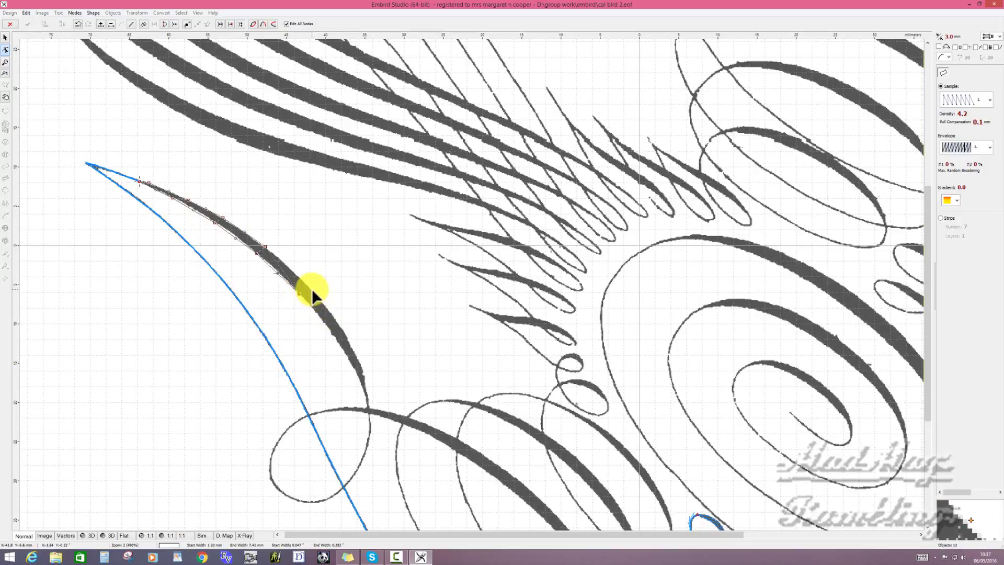
pyautogui.click(312, 288)
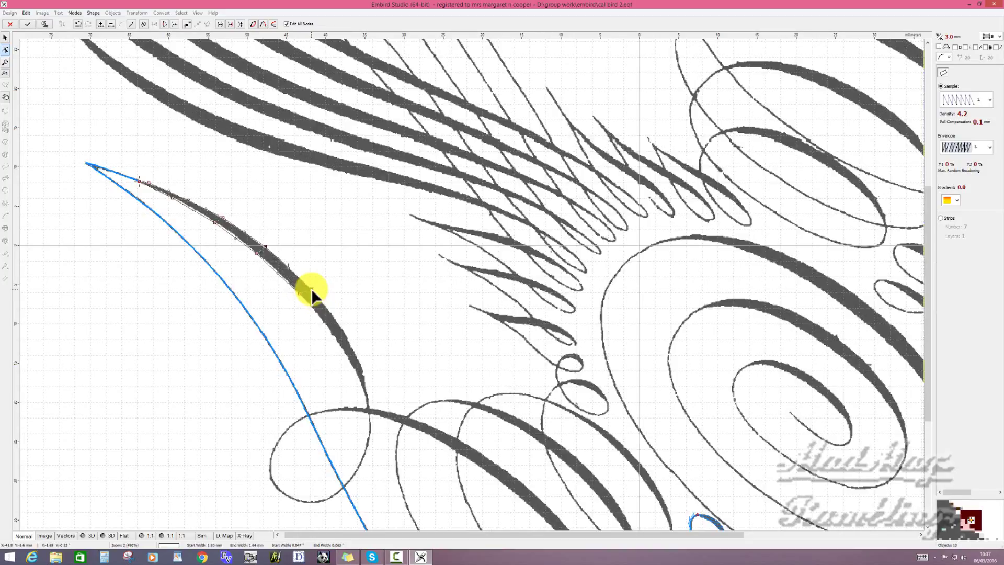
# - Continue the column down the tapering part of the stroke and end it just above the small loop's crossing
pyautogui.click(325, 324)
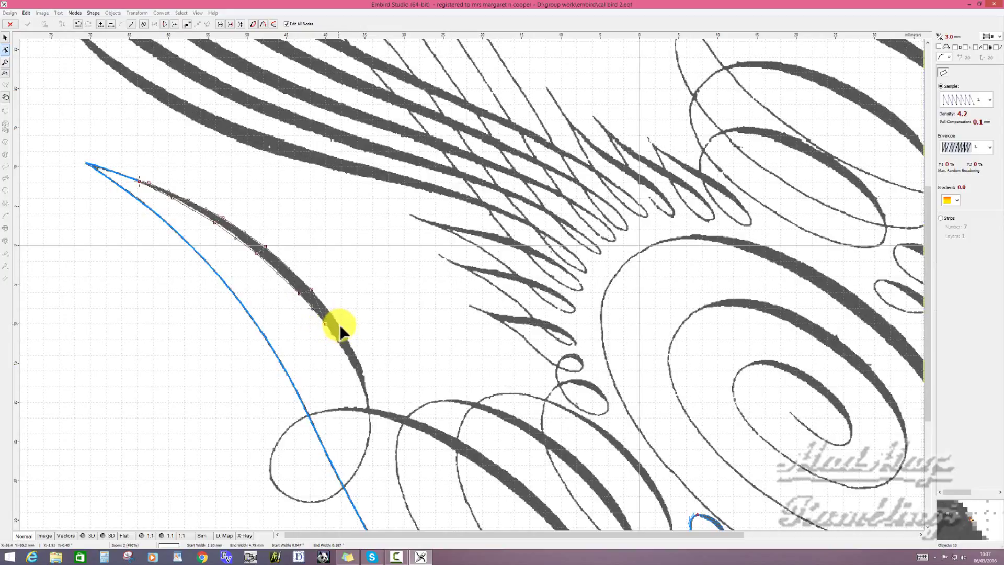
pyautogui.click(340, 324)
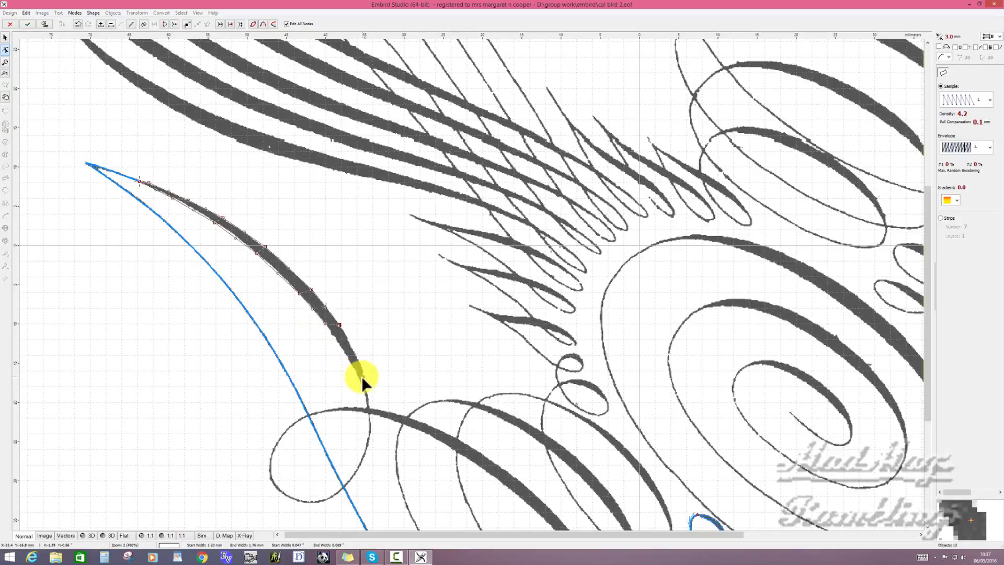
pyautogui.hotkey('ctrl', 'z')
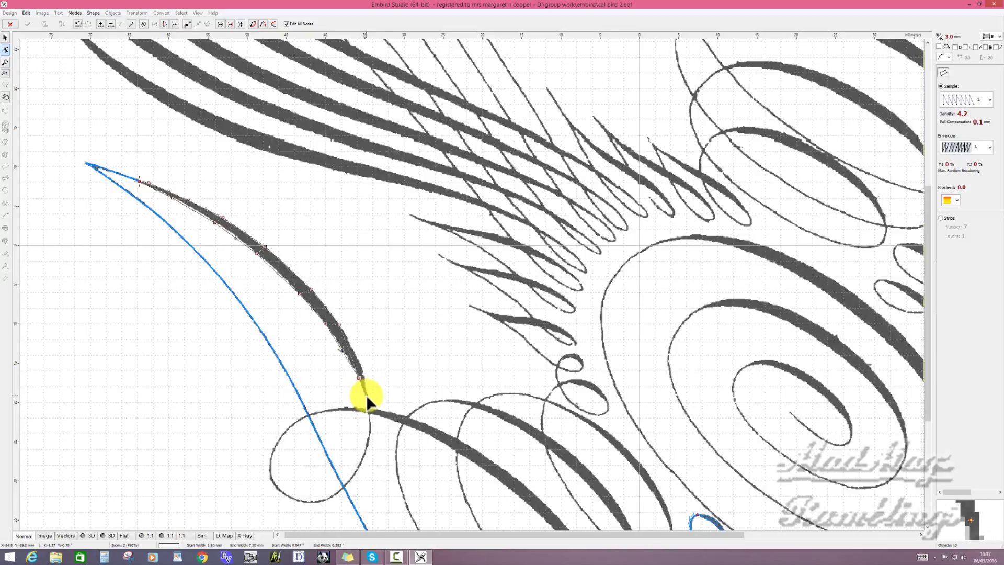
pyautogui.click(367, 394)
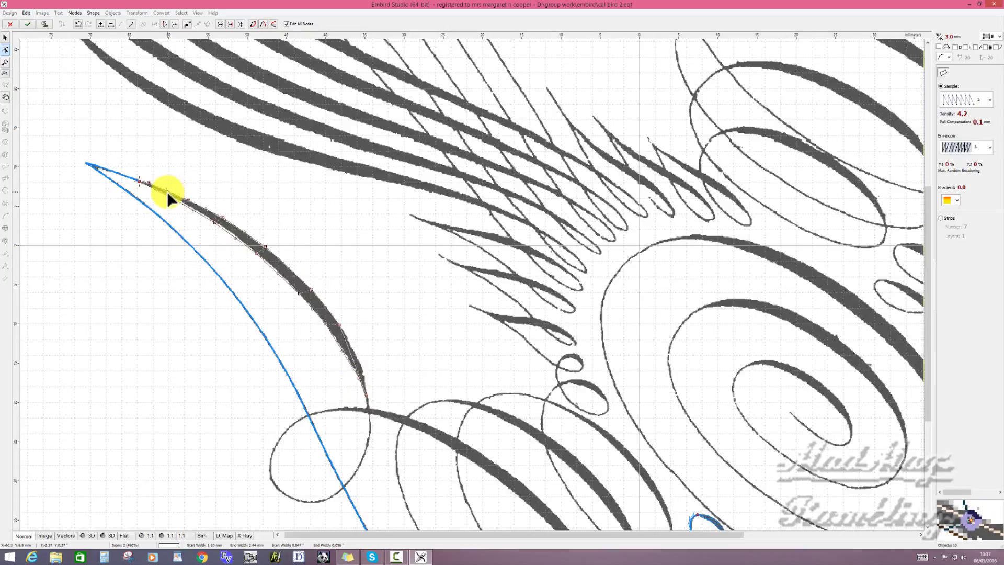
# - Bend the column's edge segments and adjust its nodes from the narrow beginning to the lower end to fit the artwork stroke
pyautogui.click(222, 217)
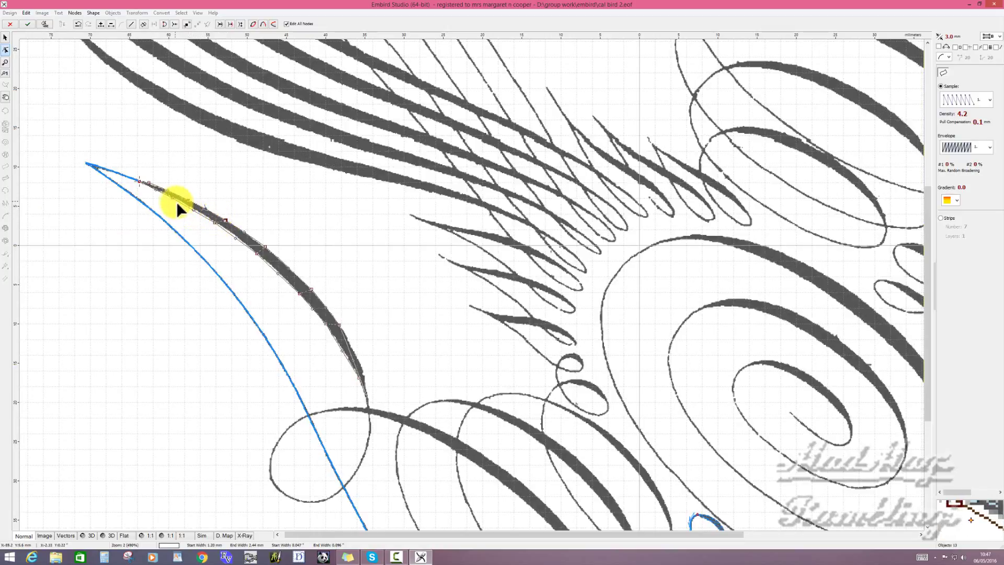
pyautogui.click(193, 213)
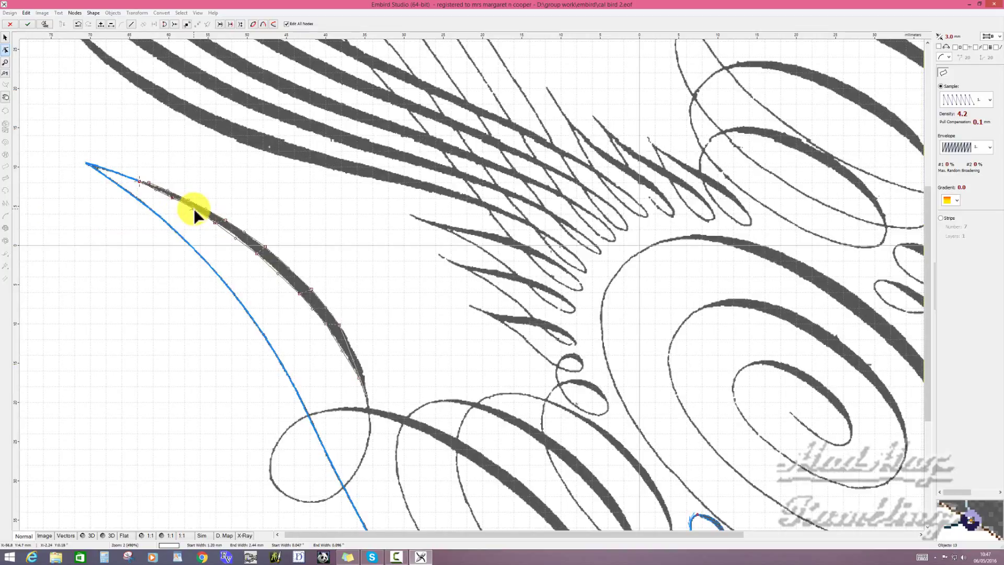
pyautogui.click(224, 222)
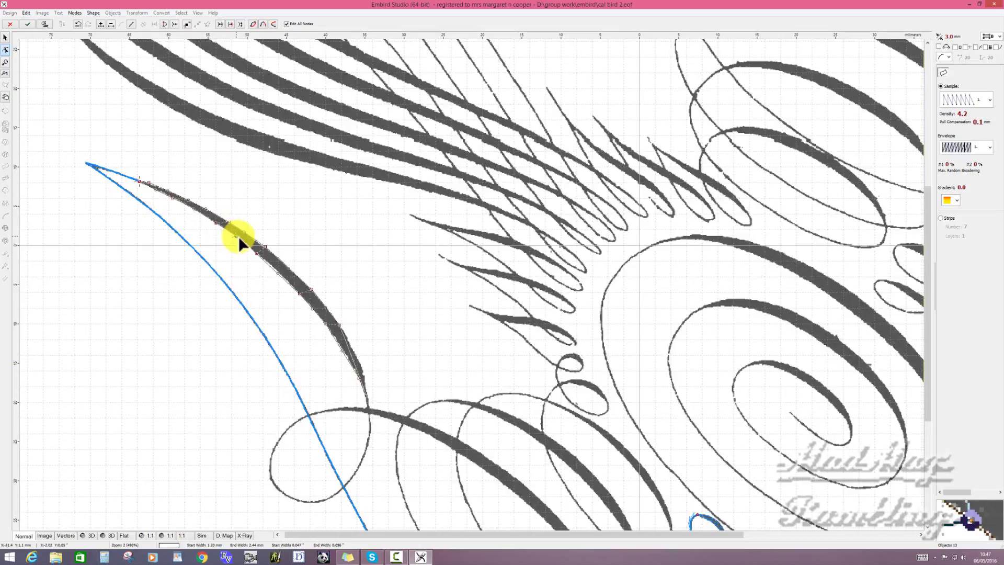
pyautogui.click(266, 246)
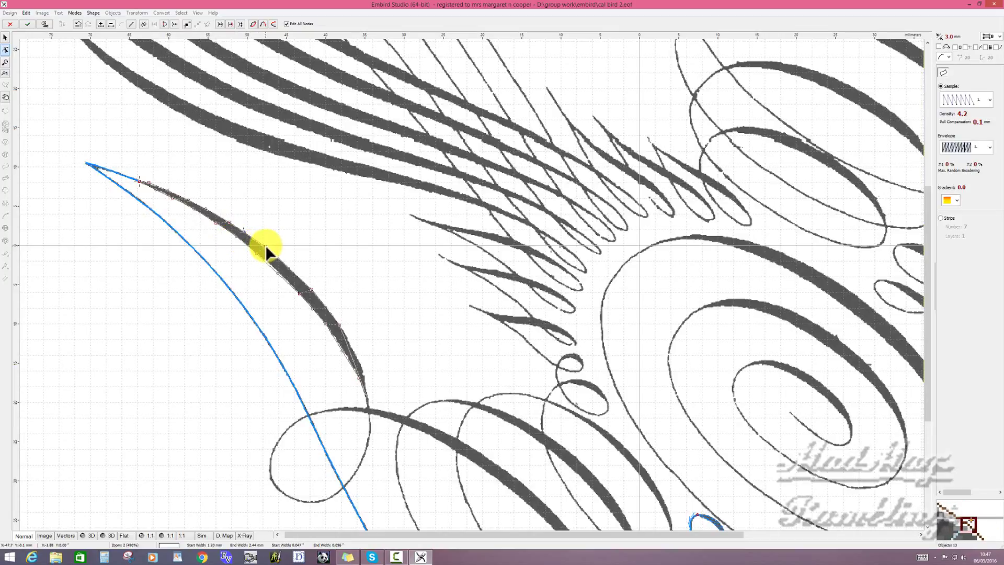
pyautogui.click(278, 274)
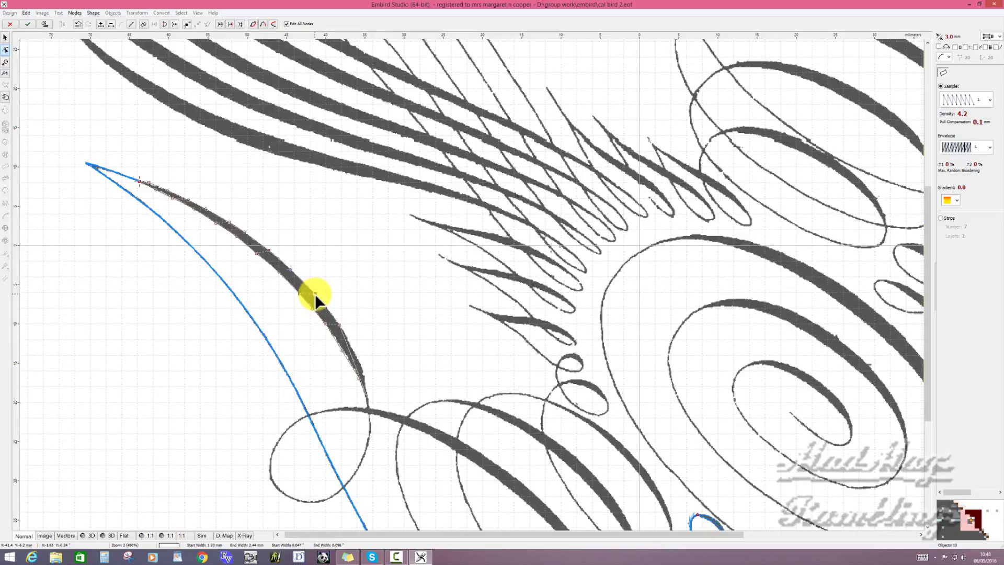
pyautogui.click(355, 360)
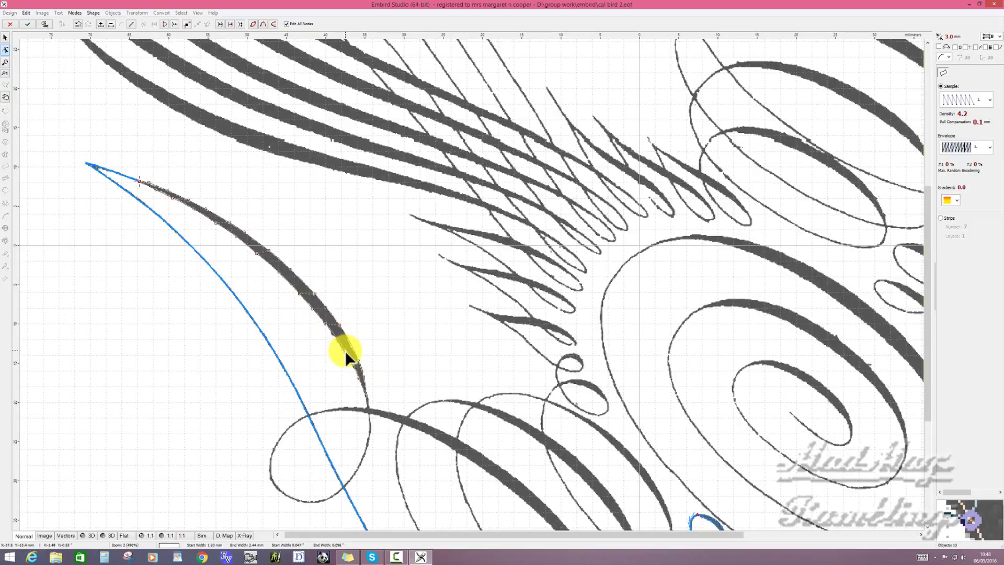
pyautogui.click(366, 396)
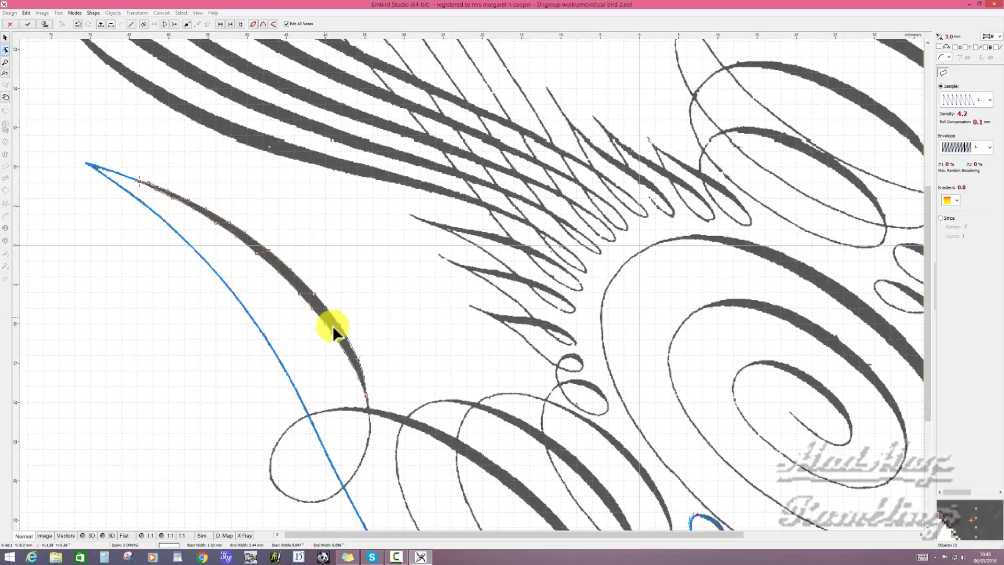
# - Generate the stitches for the wing column and check the whole design in the 1:1 view
pyautogui.rightClick(365, 366)
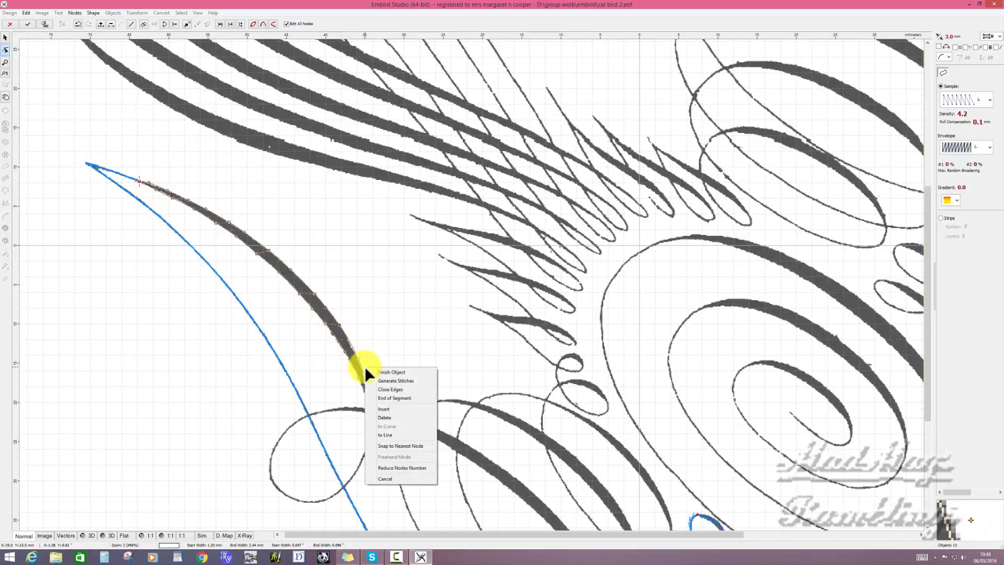
pyautogui.click(390, 380)
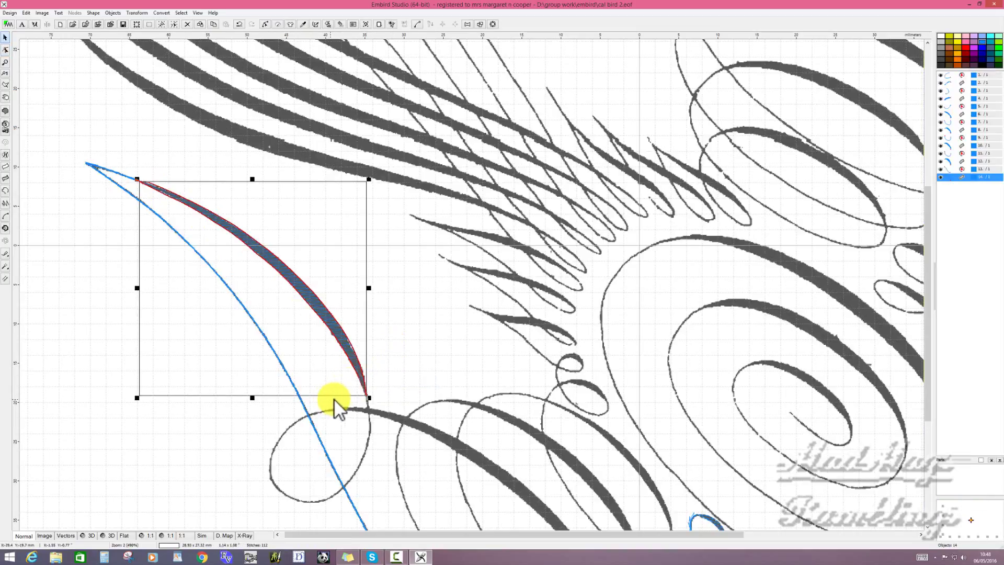
pyautogui.click(405, 372)
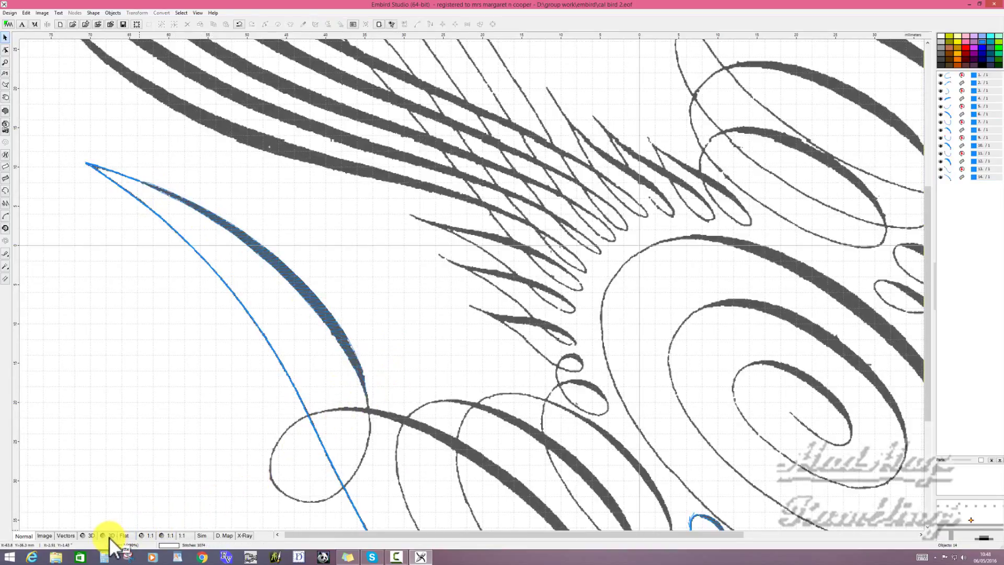
pyautogui.click(142, 535)
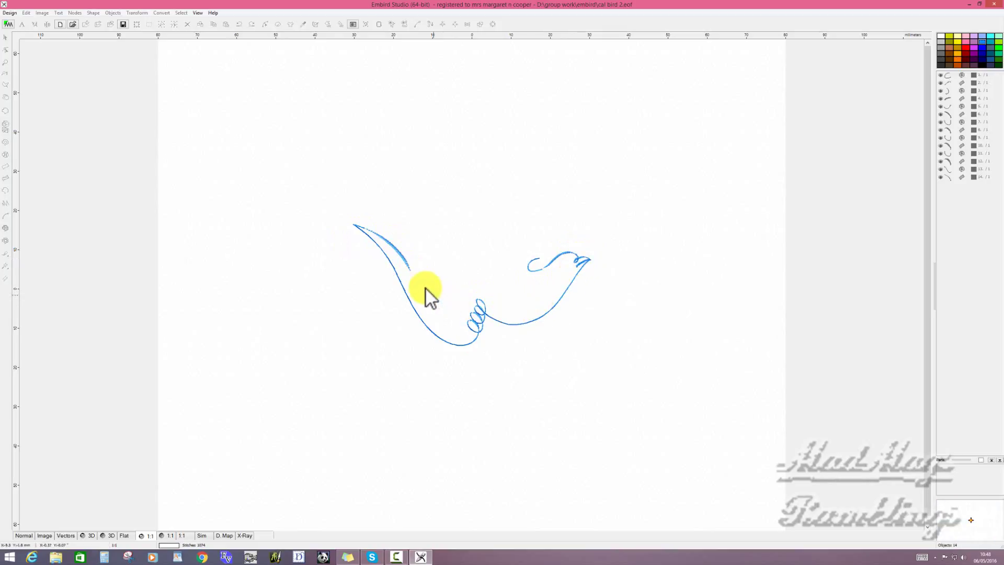
pyautogui.click(24, 536)
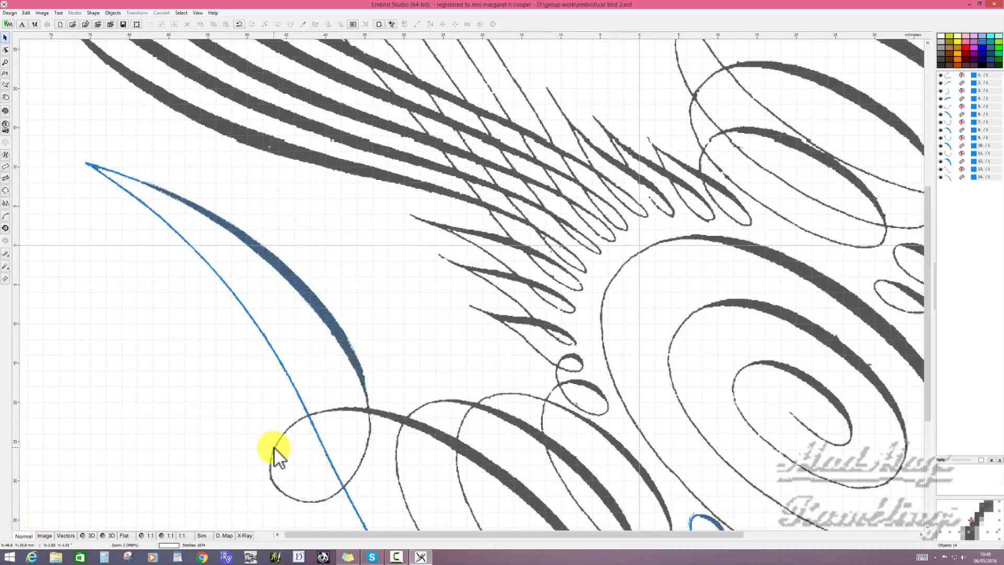
# - Trace the small loop as a 0.2 mm Sketch outline from the wing column's lower end around its underside, bending the segments to fit
pyautogui.click(8, 193)
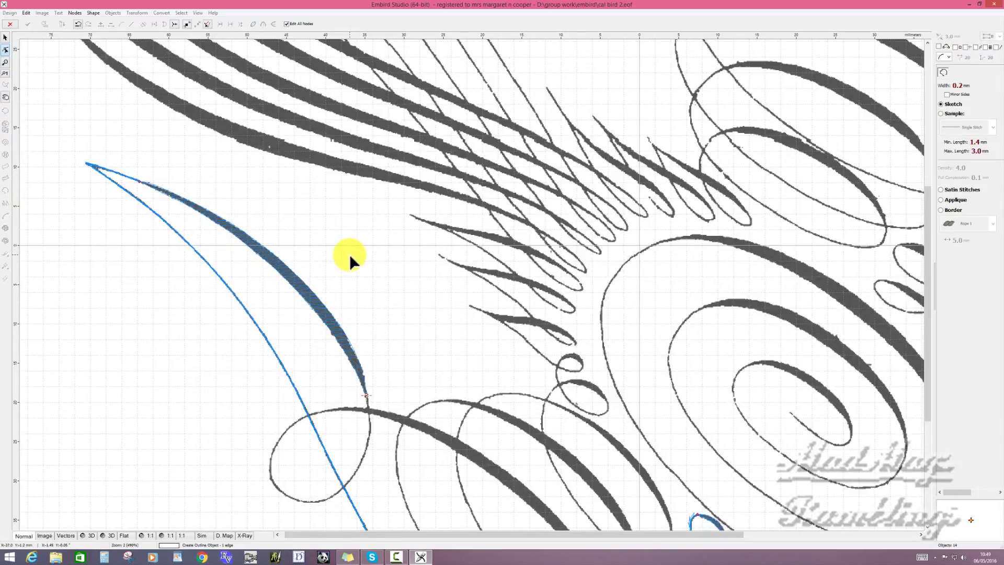
pyautogui.click(350, 478)
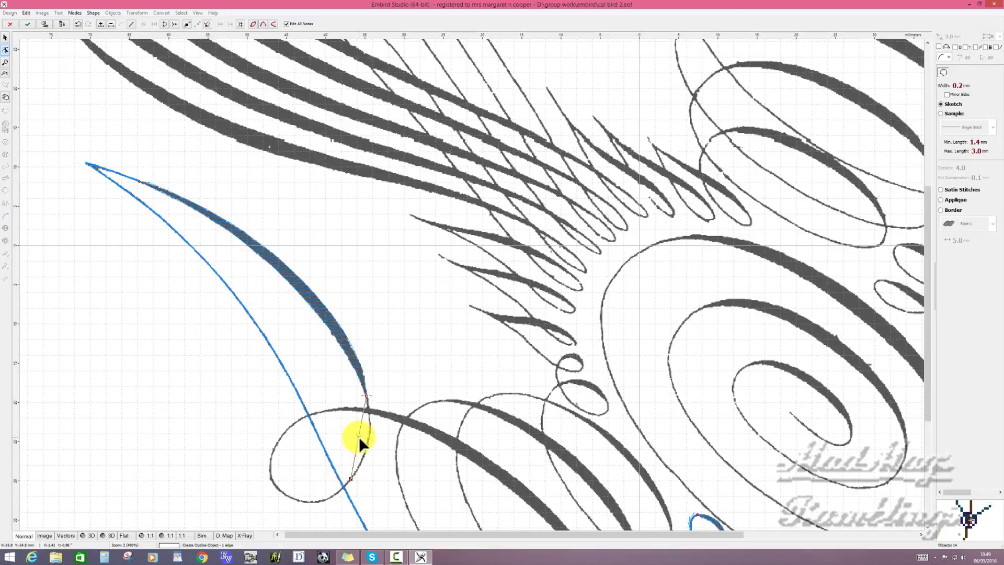
pyautogui.moveTo(359, 436); pyautogui.dragTo(368, 438)
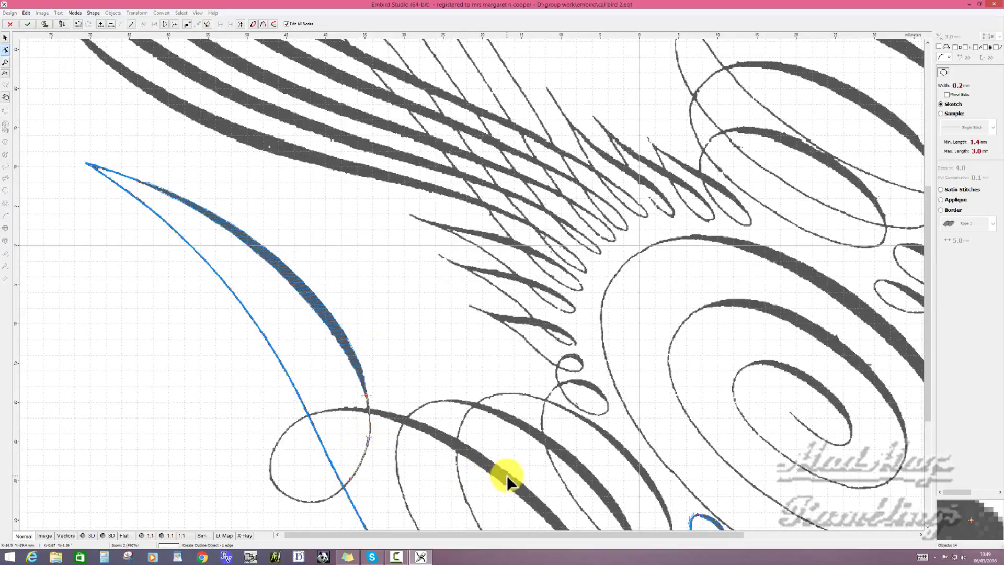
pyautogui.click(271, 460)
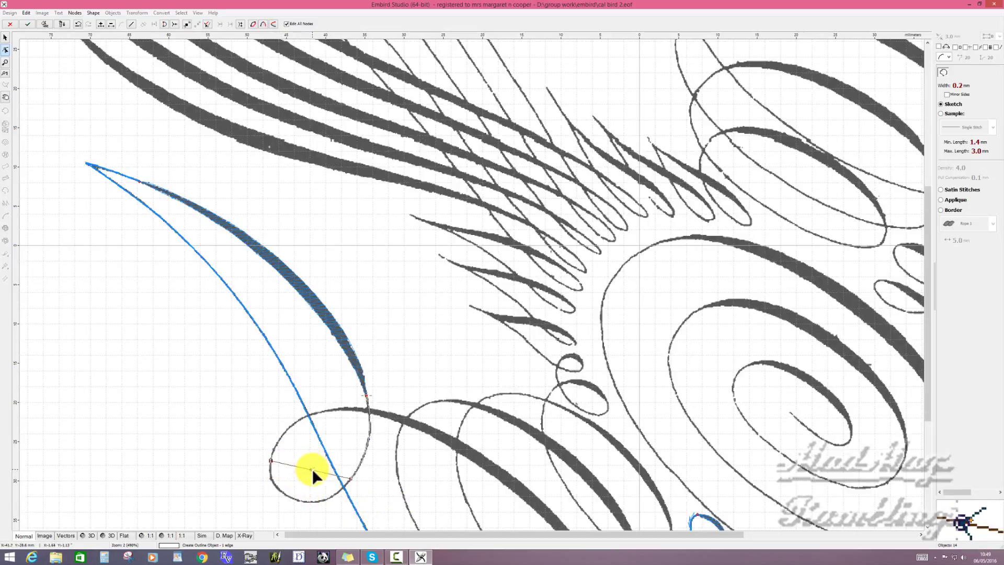
pyautogui.moveTo(312, 468); pyautogui.dragTo(310, 501)
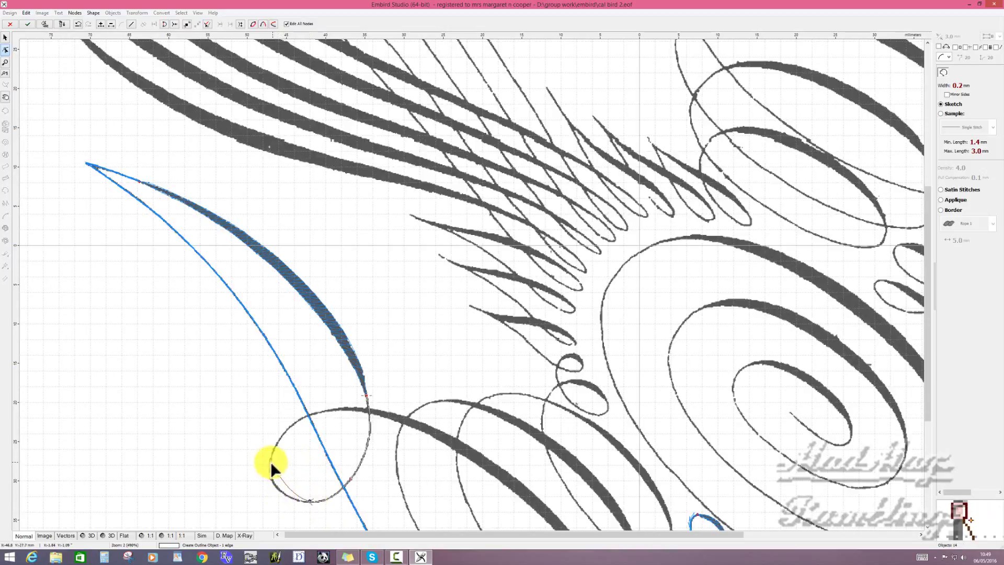
pyautogui.moveTo(269, 462); pyautogui.dragTo(270, 478)
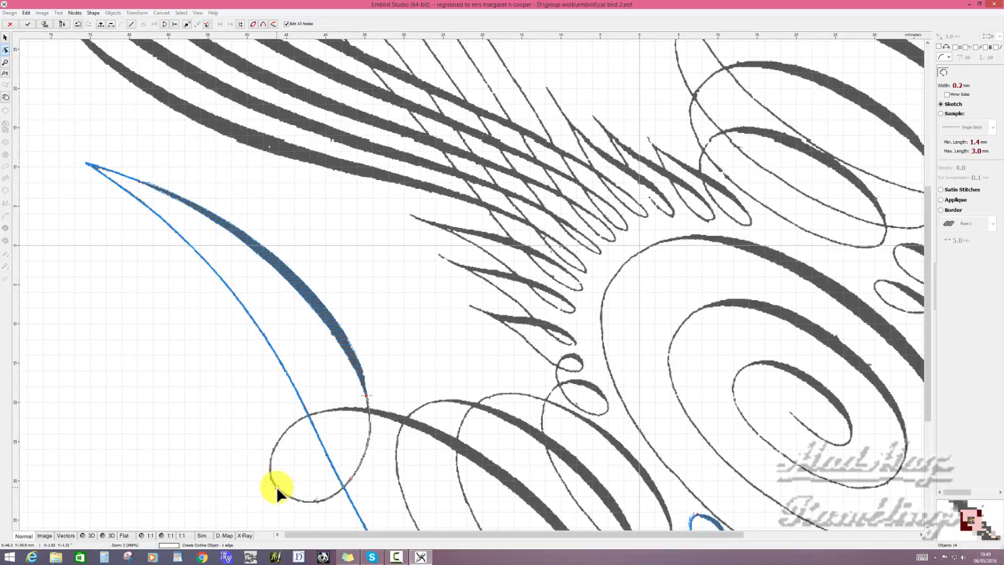
# - Extend the loop outline up and over to the start of the next thick stroke, fit its curve, and generate the stitches
pyautogui.click(327, 409)
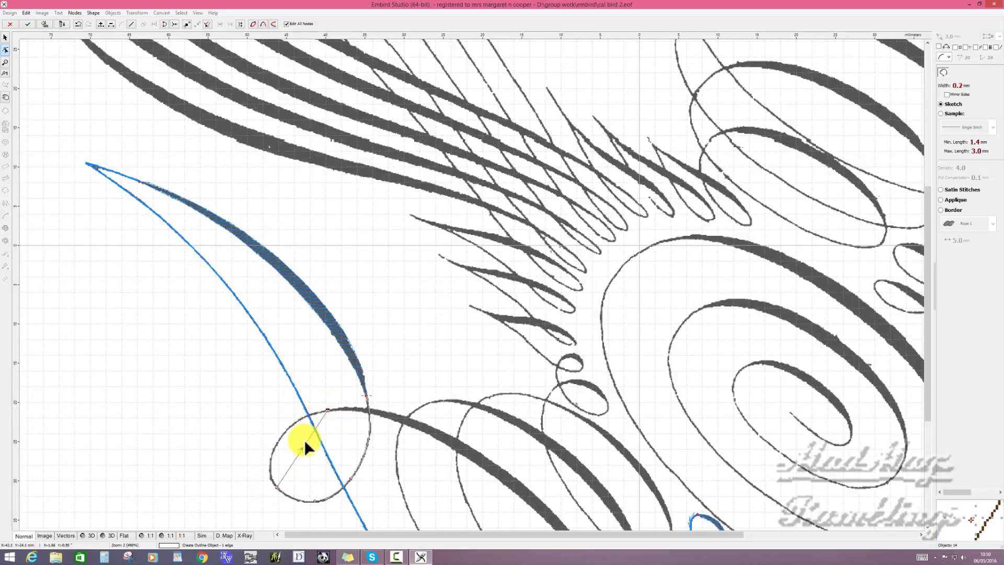
pyautogui.hotkey('ctrl', 'z')
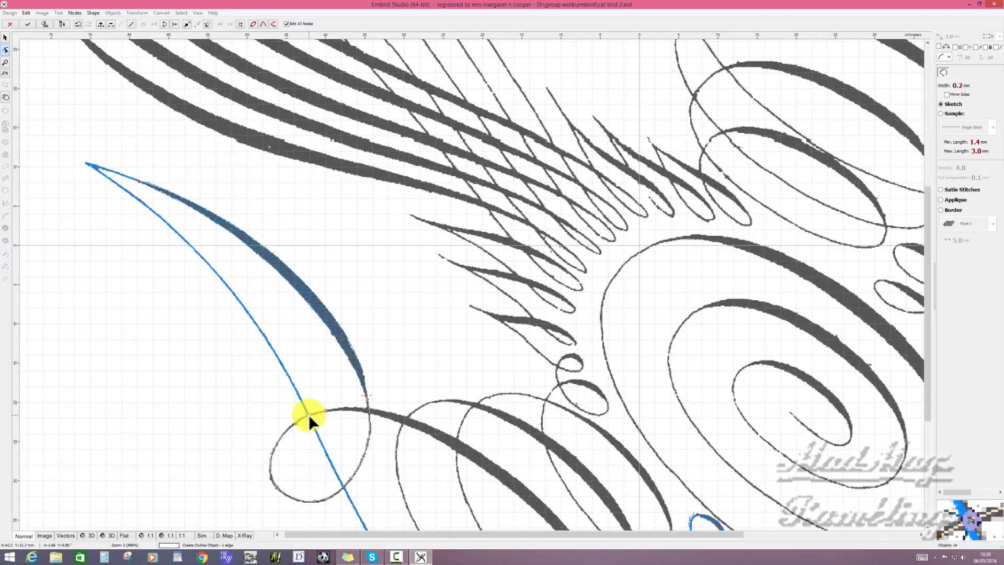
pyautogui.rightClick(327, 409)
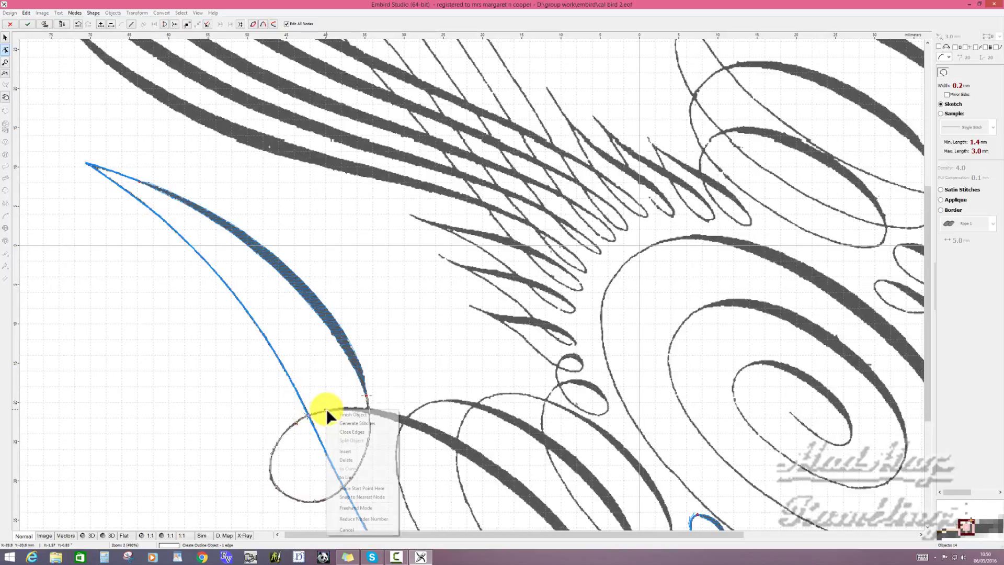
pyautogui.click(364, 423)
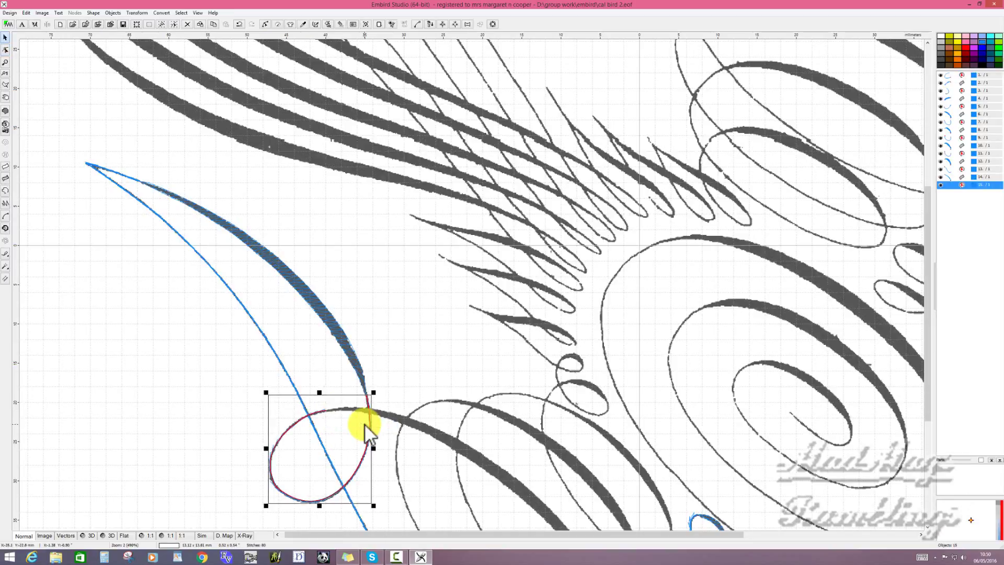
pyautogui.click(390, 401)
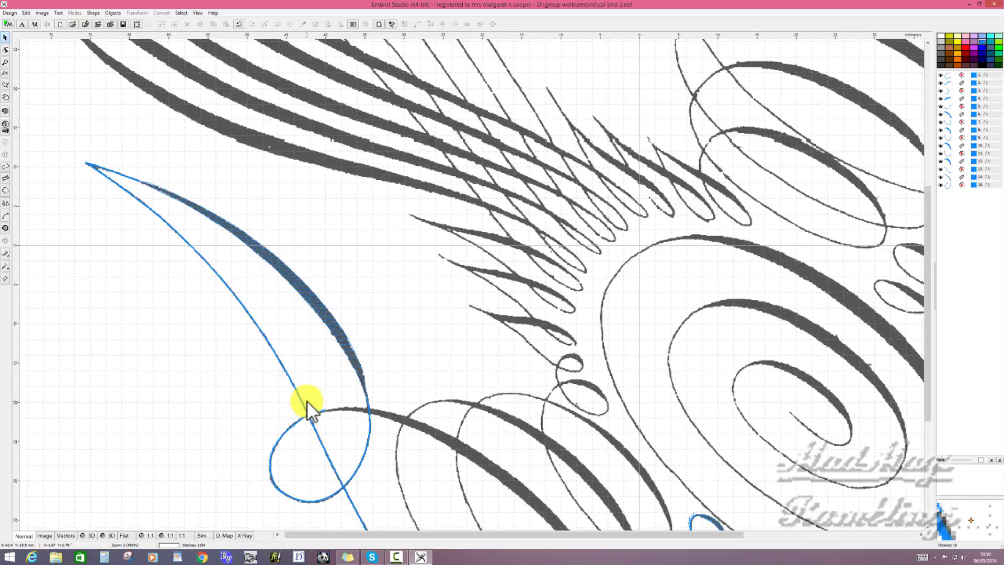
# - Start a column object at the loop outline's end and place node pairs on both edges of the thick stroke's narrow beginning
pyautogui.click(6, 166)
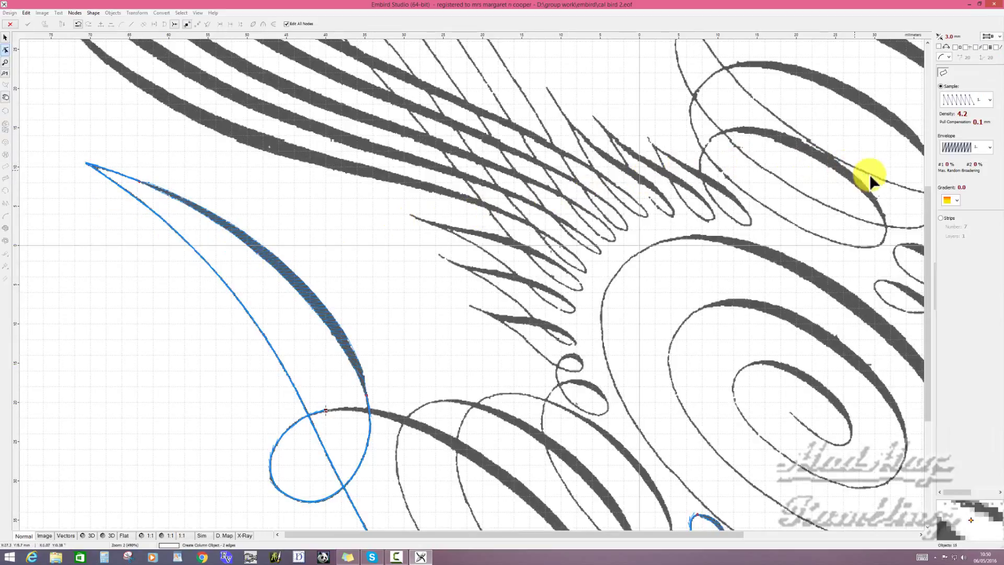
pyautogui.moveTo(929, 206); pyautogui.dragTo(935, 304)
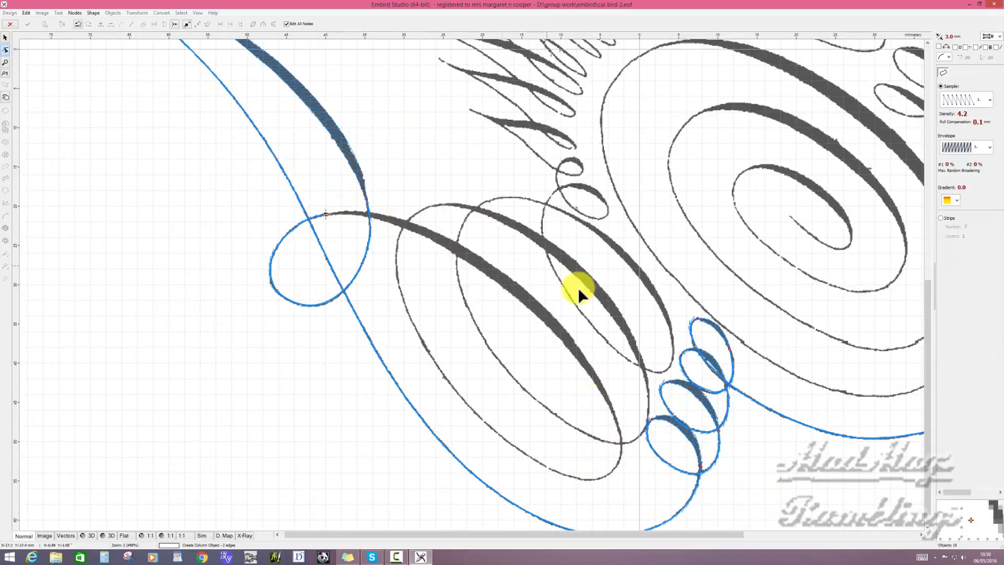
pyautogui.click(346, 211)
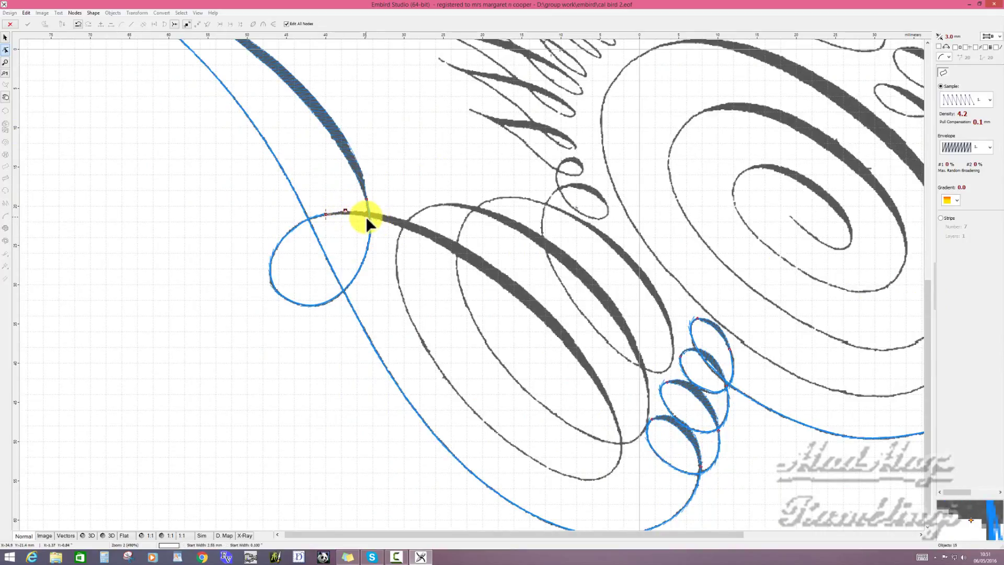
pyautogui.click(366, 216)
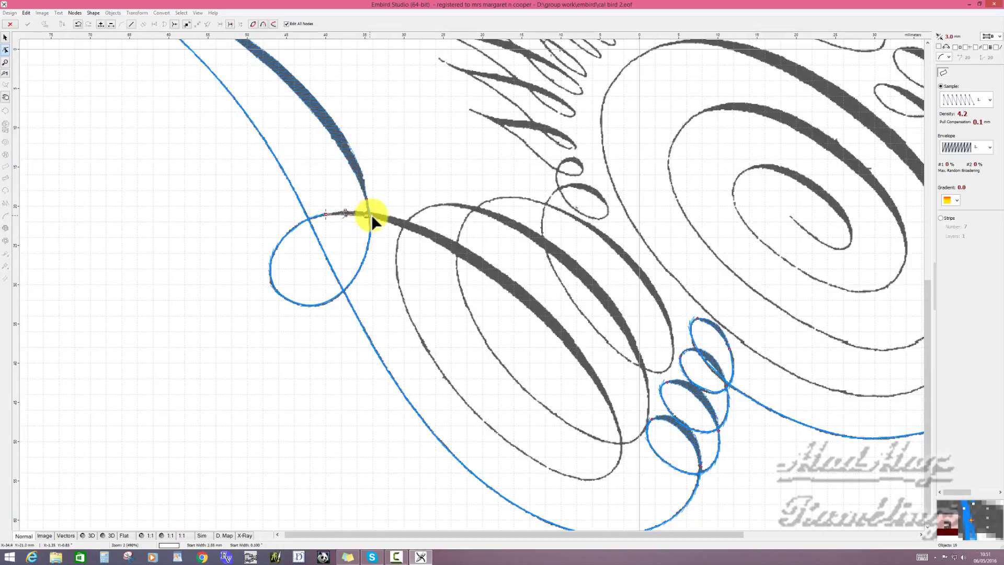
pyautogui.click(391, 216)
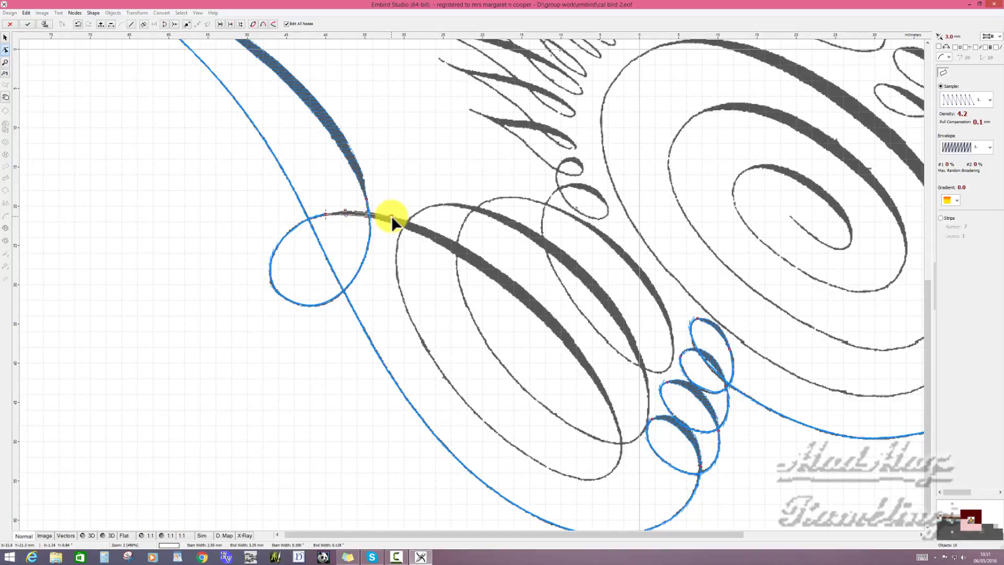
pyautogui.click(435, 241)
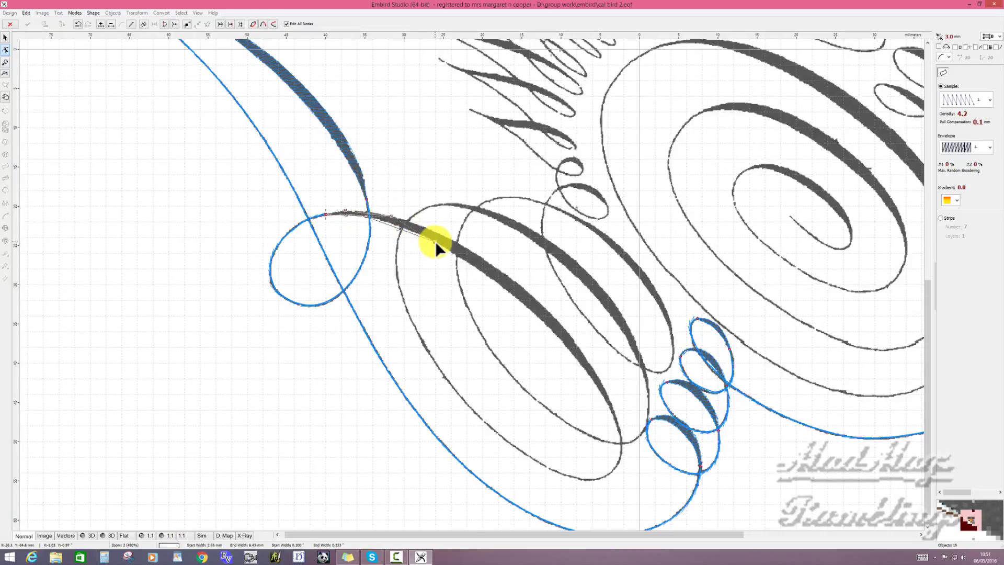
# - Continue the column through the wide middle of the stroke, placing nodes on its upper and lower edges
pyautogui.click(470, 250)
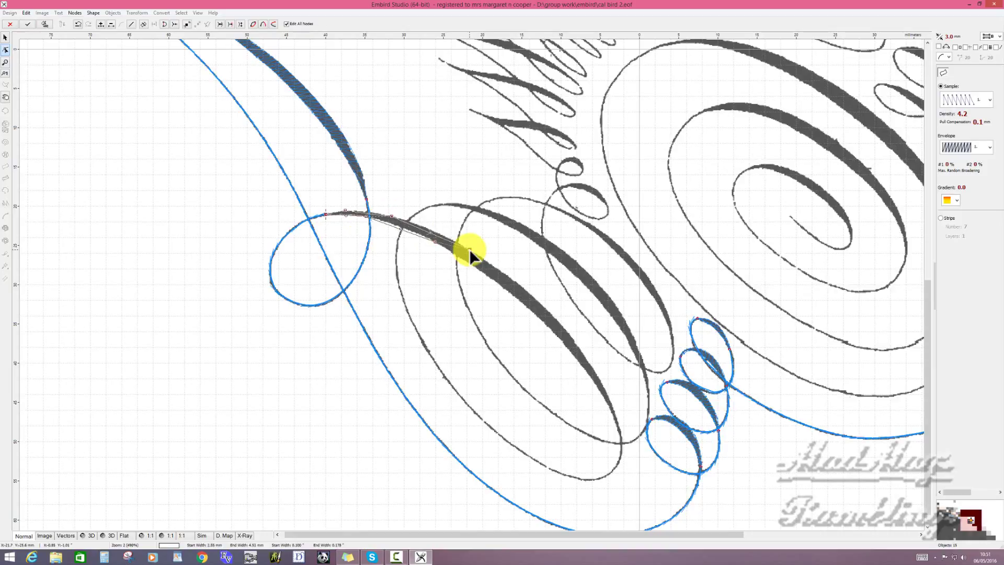
pyautogui.click(527, 306)
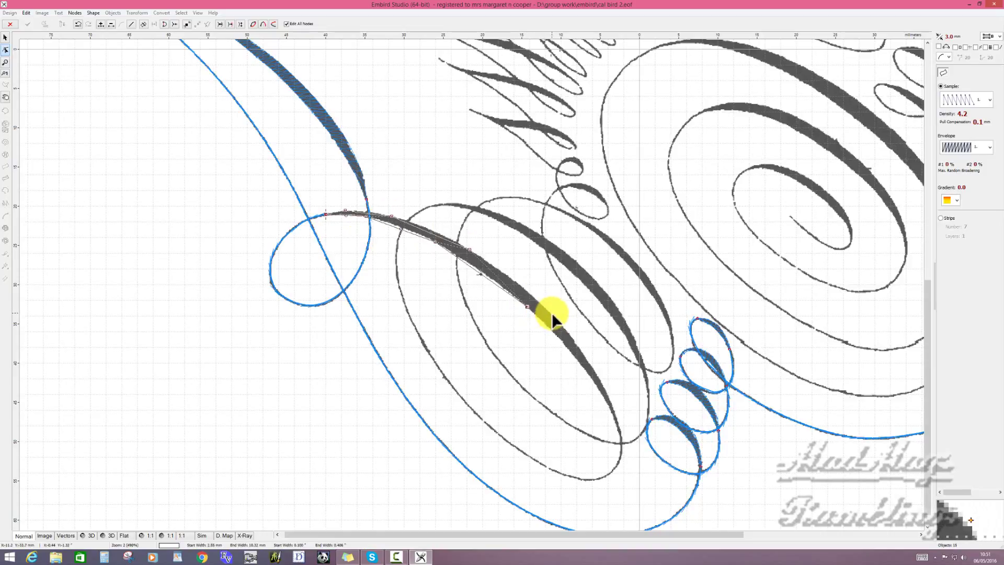
pyautogui.click(551, 313)
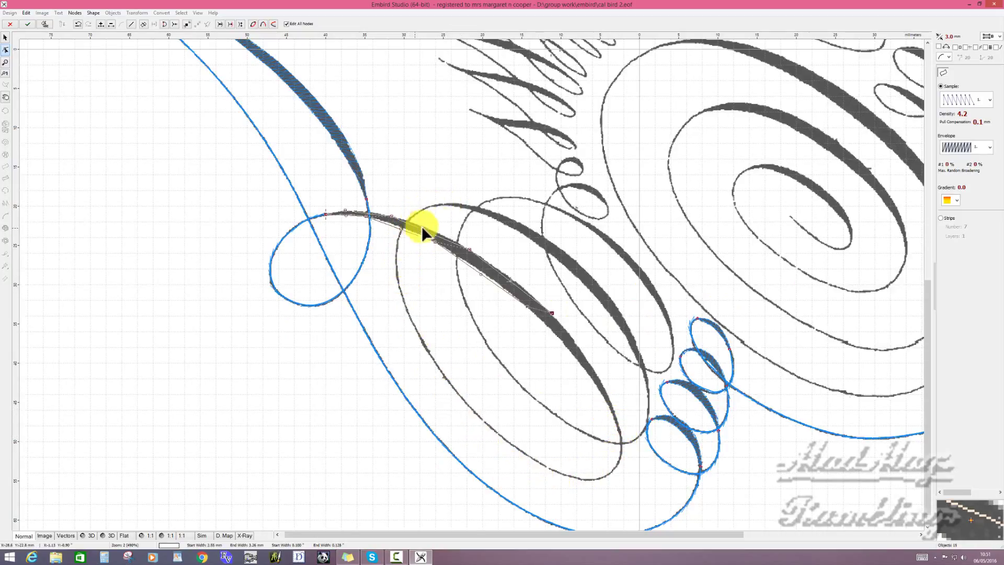
pyautogui.press('Return')
# - Carry the column down the tapering part of the stroke to its thin end, fit the edges to the artwork, and generate the stitches
pyautogui.click(574, 356)
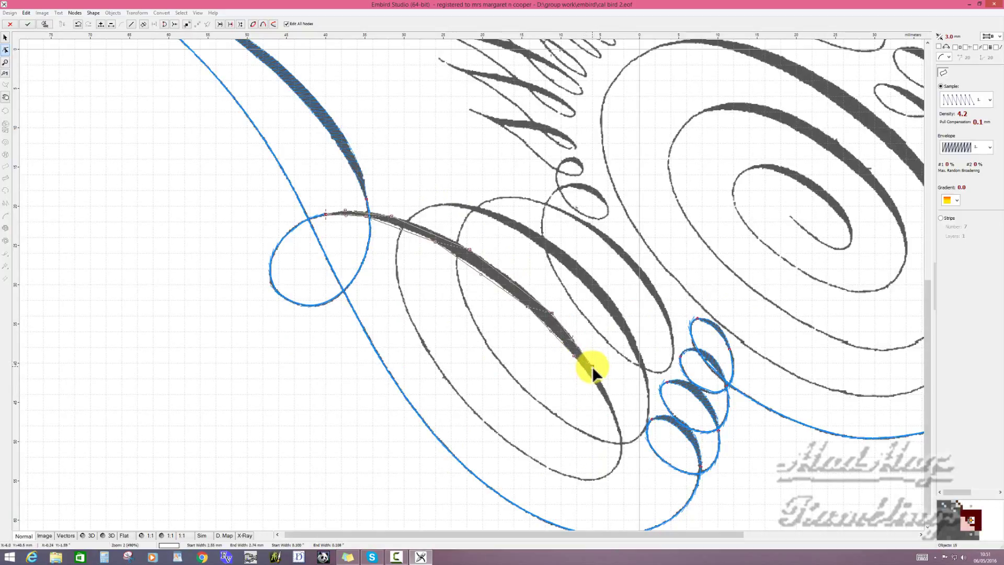
pyautogui.click(592, 366)
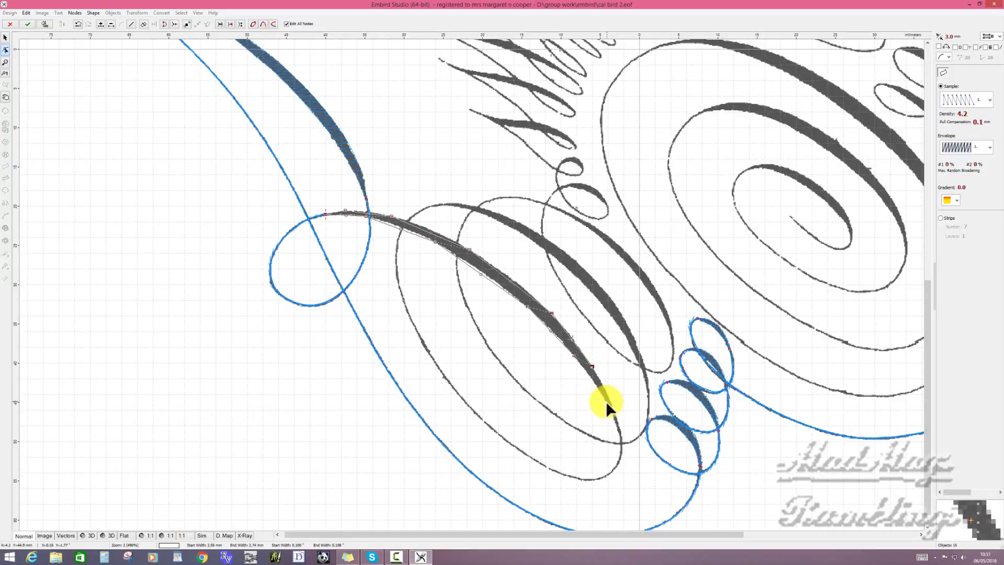
pyautogui.press('Return')
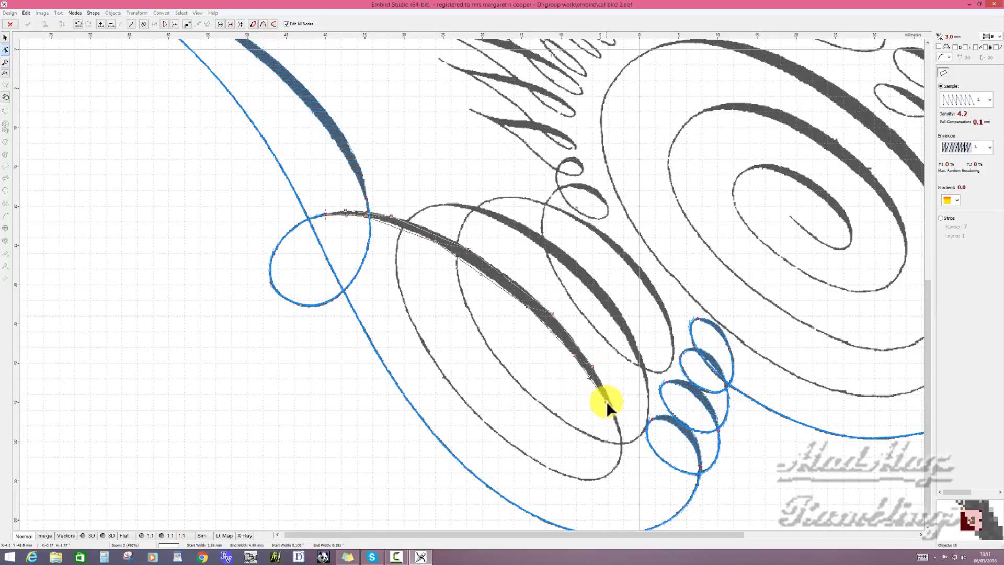
pyautogui.click(619, 430)
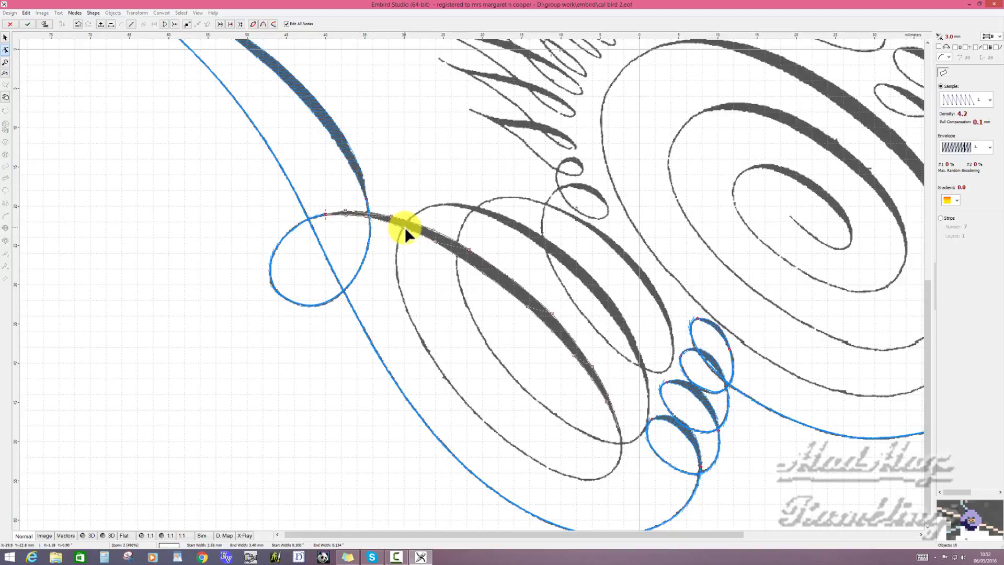
pyautogui.rightClick(347, 214)
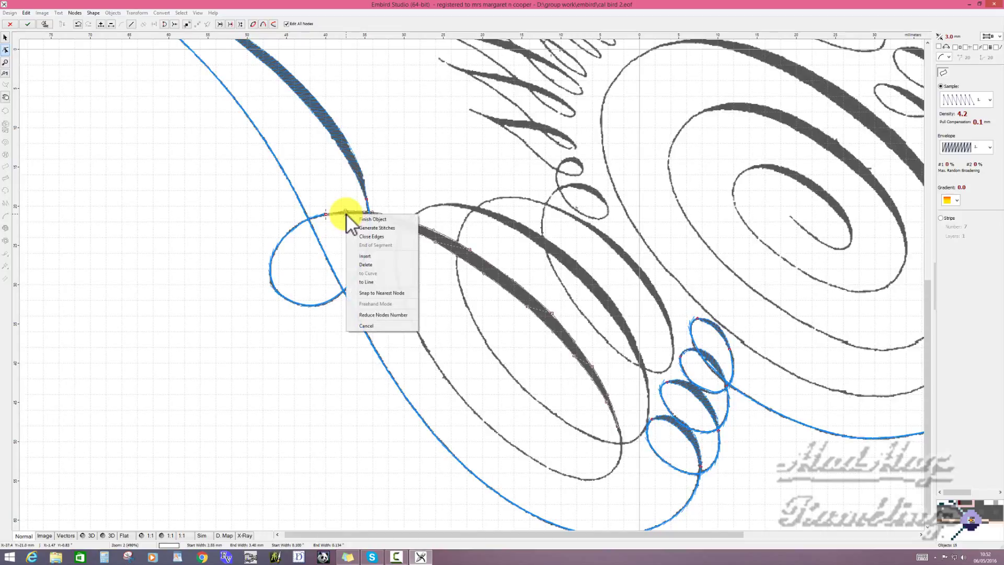
pyautogui.click(386, 227)
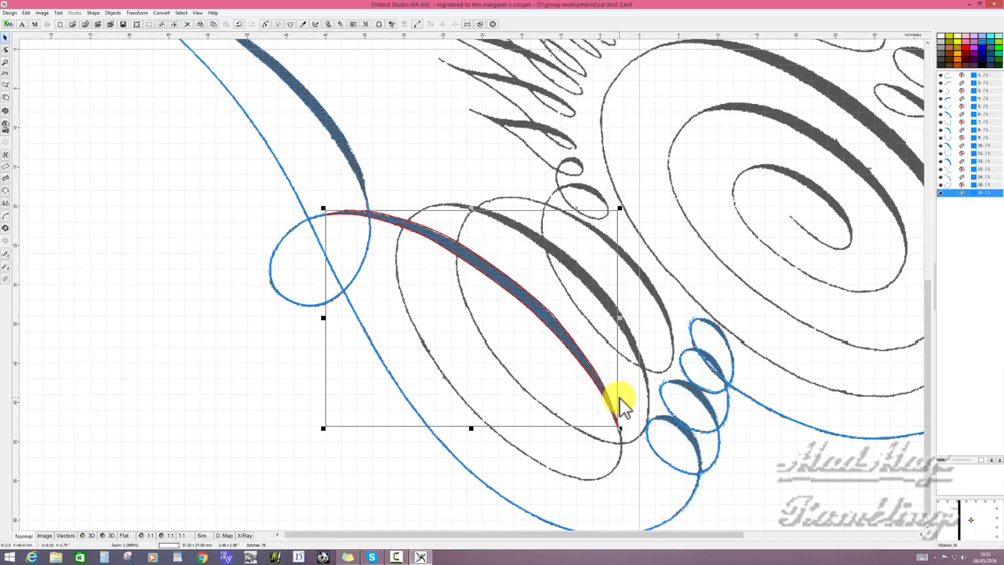
# - Edit the column's lower end so its nodes follow the thinning stroke, and regenerate its stitches
pyautogui.rightClick(597, 382)
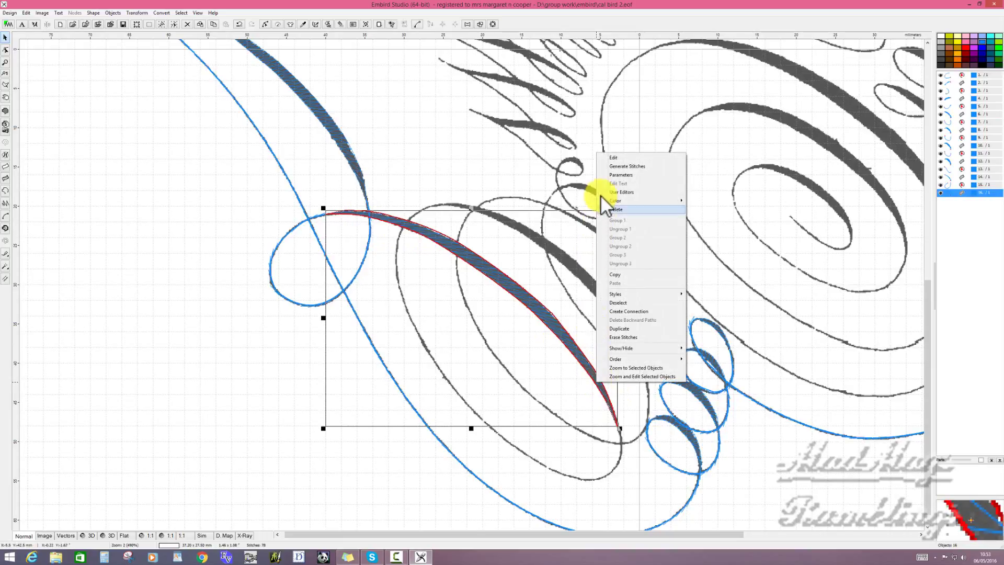
pyautogui.click(623, 156)
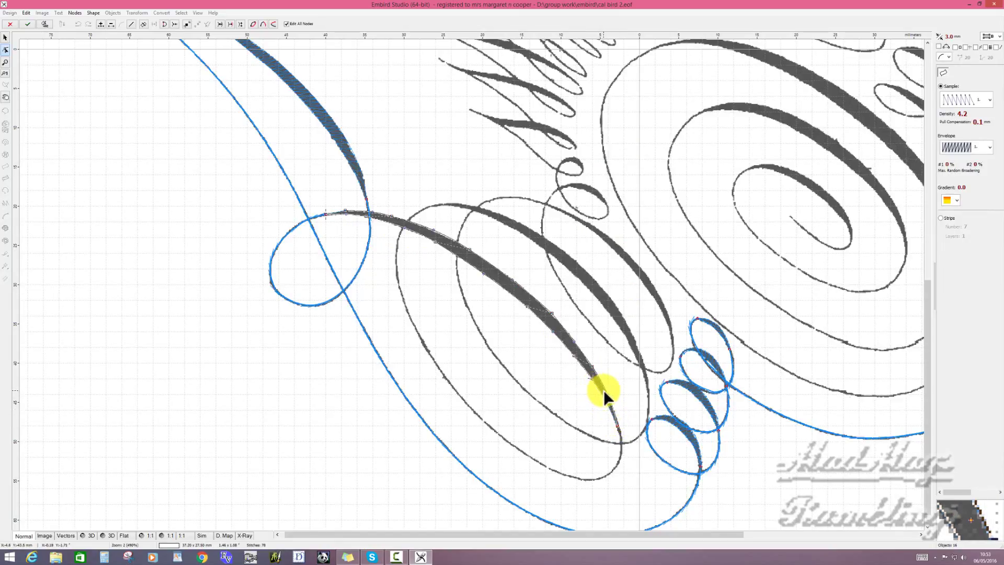
pyautogui.click(617, 427)
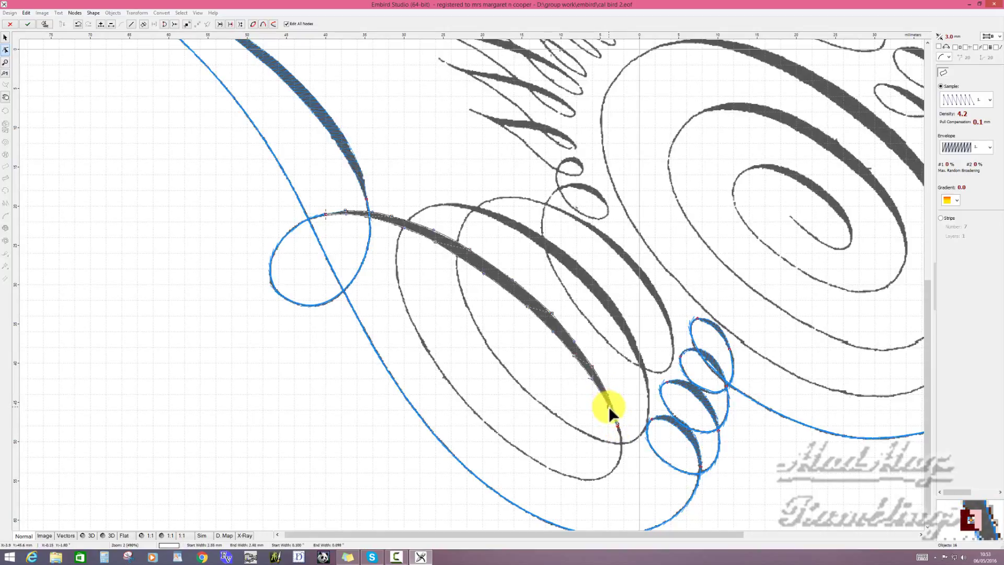
pyautogui.moveTo(613, 409); pyautogui.dragTo(614, 419)
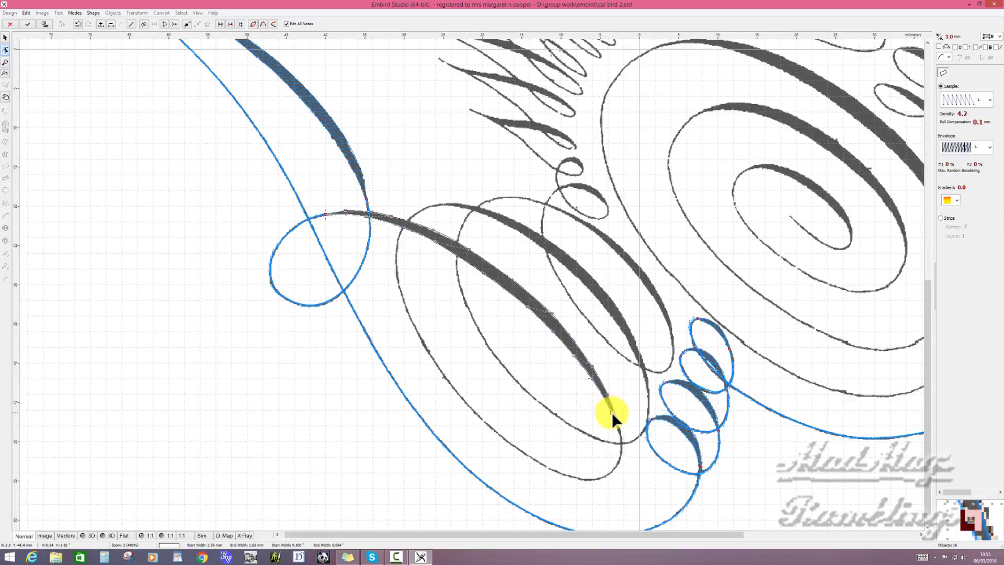
pyautogui.rightClick(612, 414)
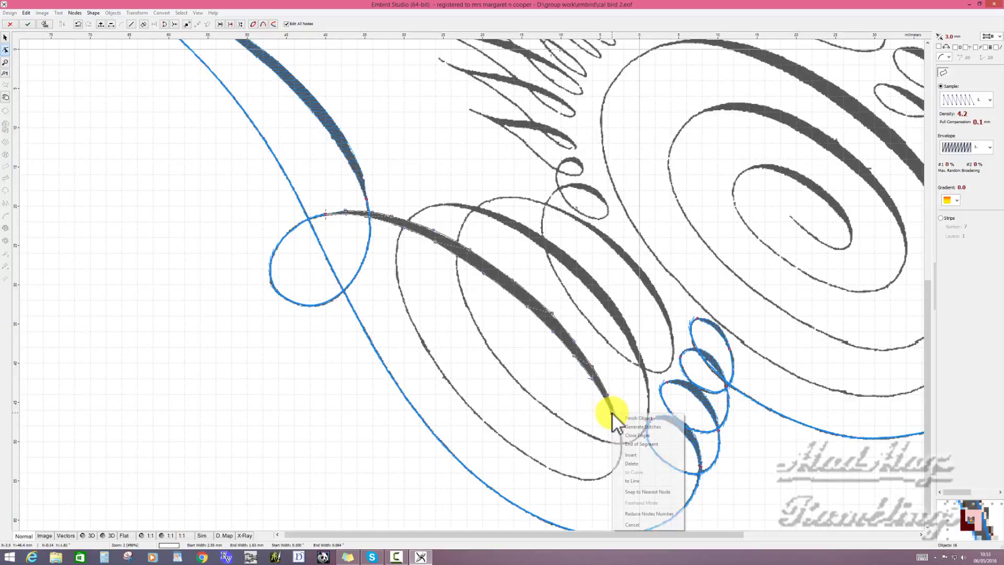
pyautogui.click(640, 426)
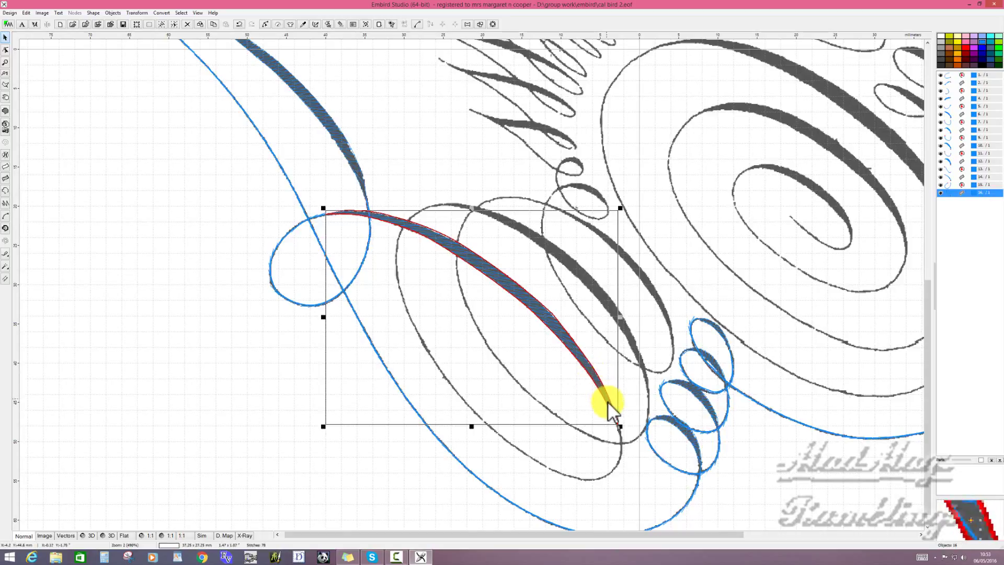
pyautogui.click(306, 376)
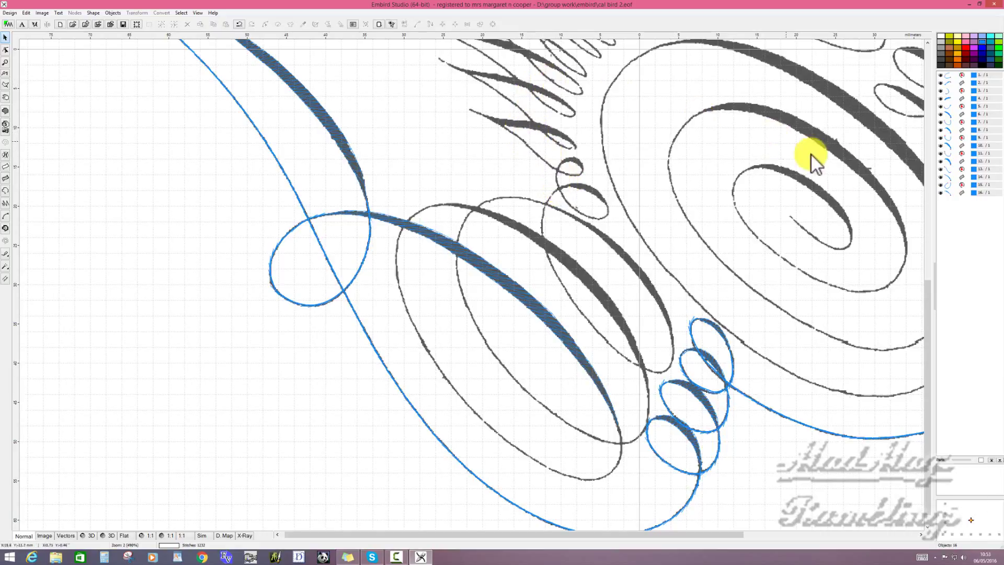
pyautogui.moveTo(927, 283); pyautogui.dragTo(915, 205)
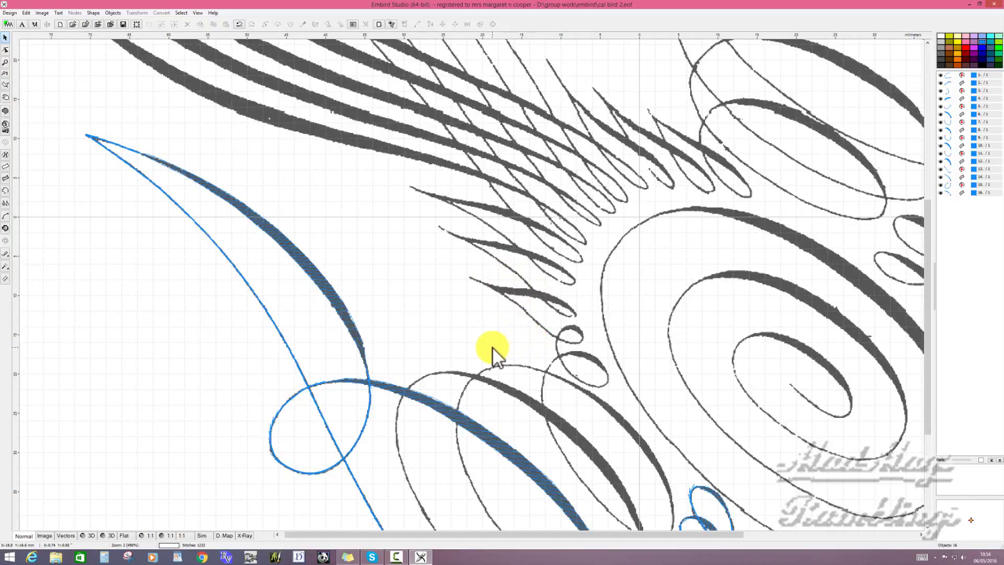
pyautogui.scroll(-5, 491, 346)
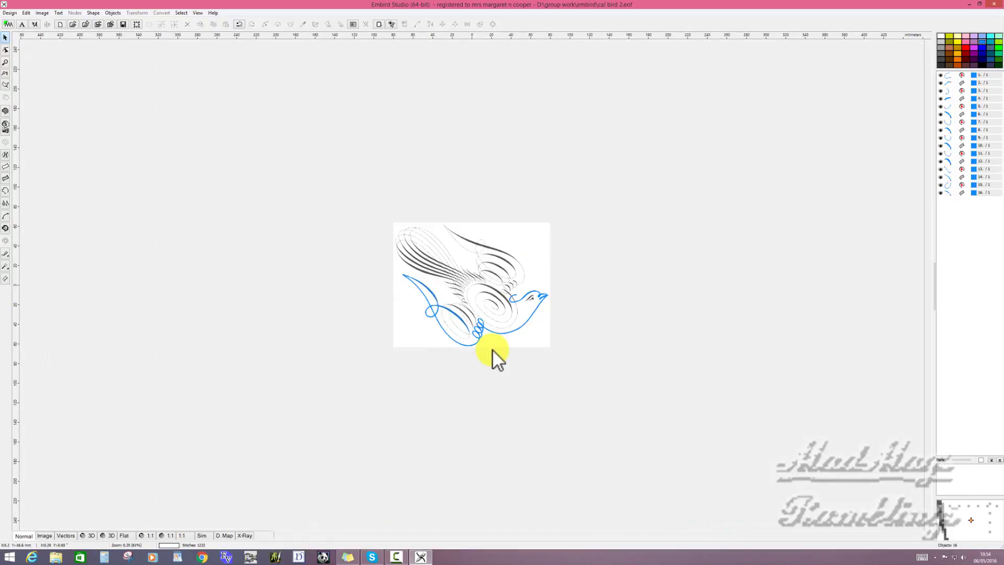